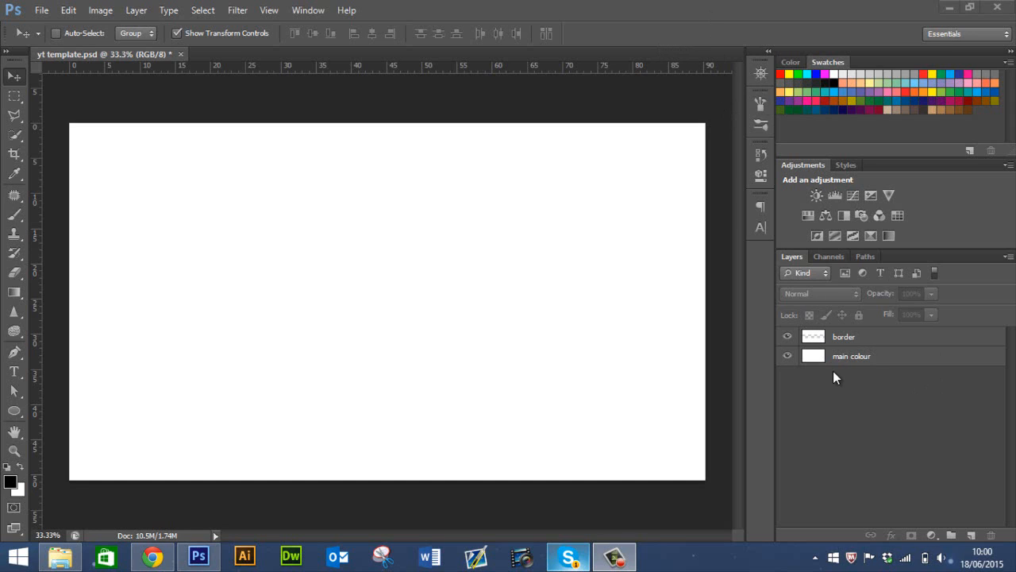
Step: Enable a Color Overlay in the layer style of the border layer
click(854, 341)
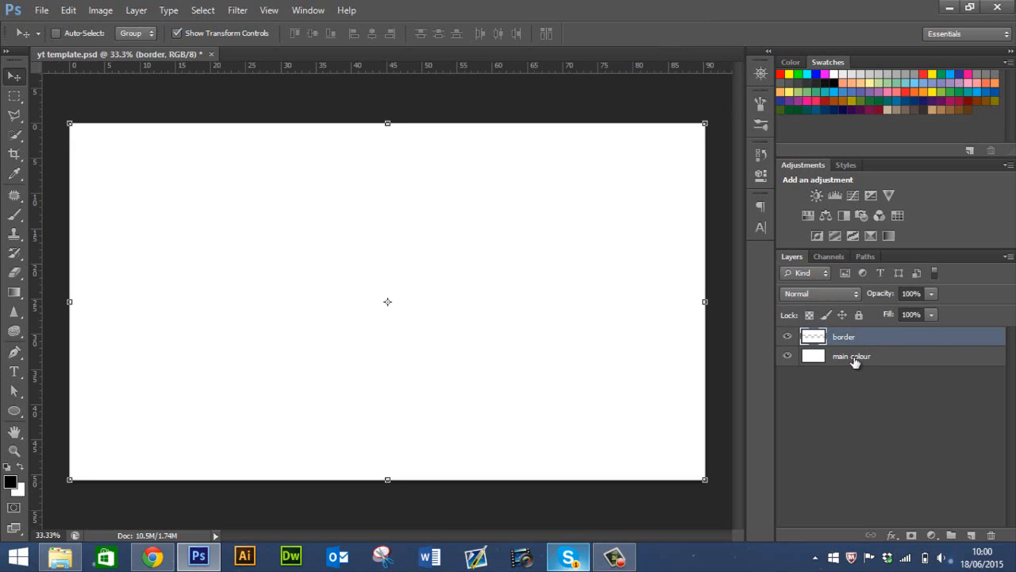
click(854, 359)
double_click(898, 340)
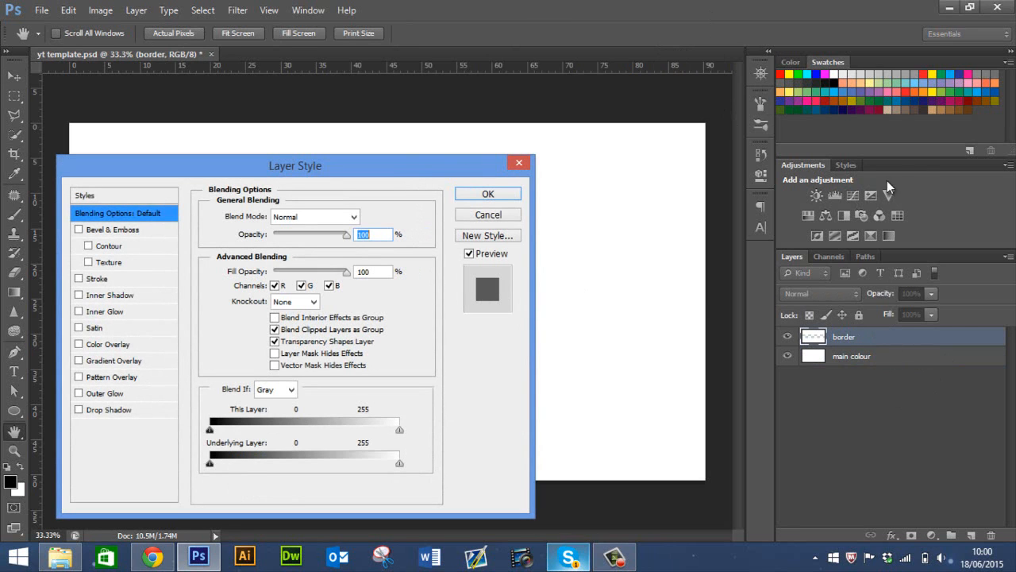
drag(445, 170, 993, 102)
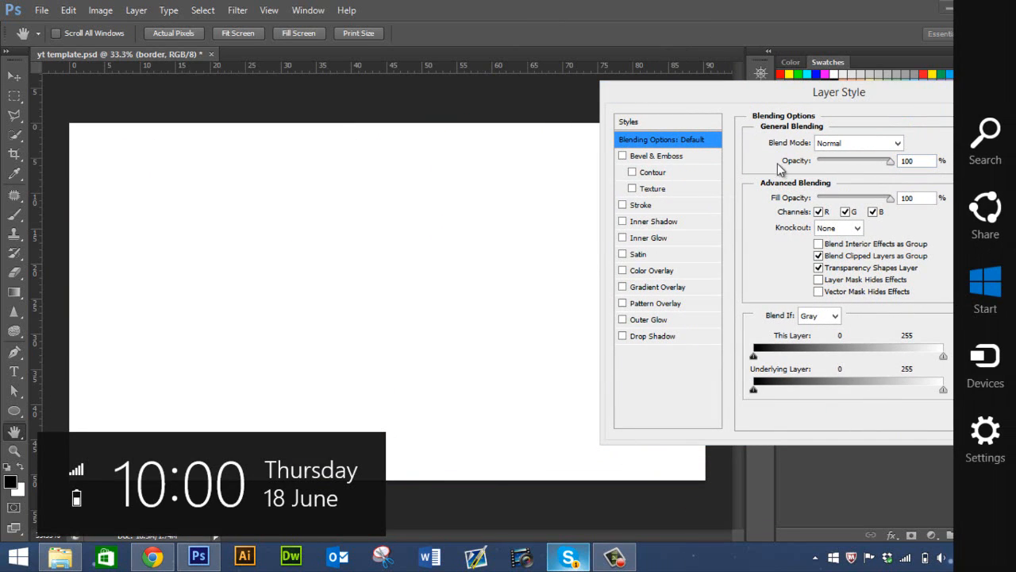
click(658, 270)
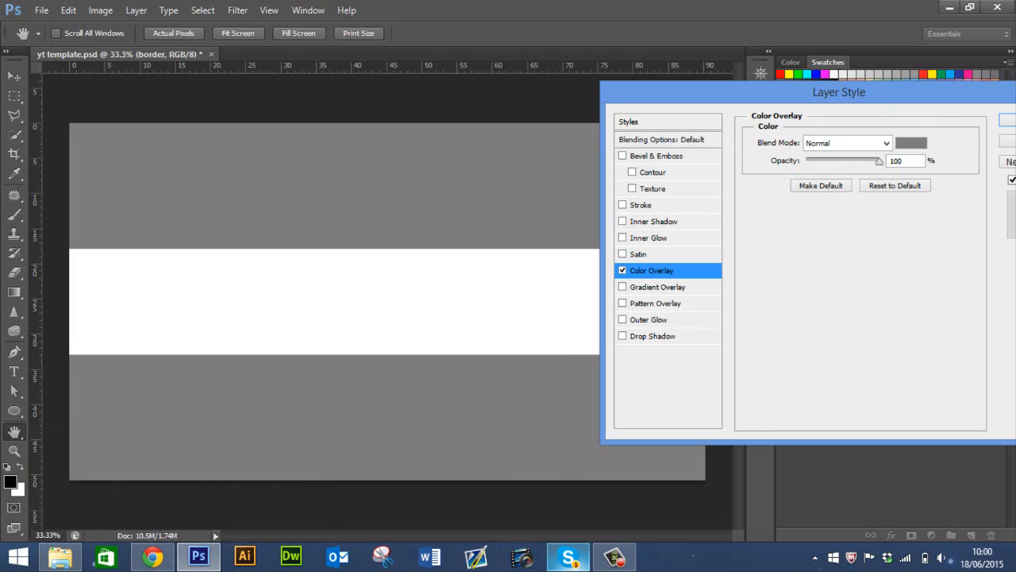
drag(812, 90, 549, 120)
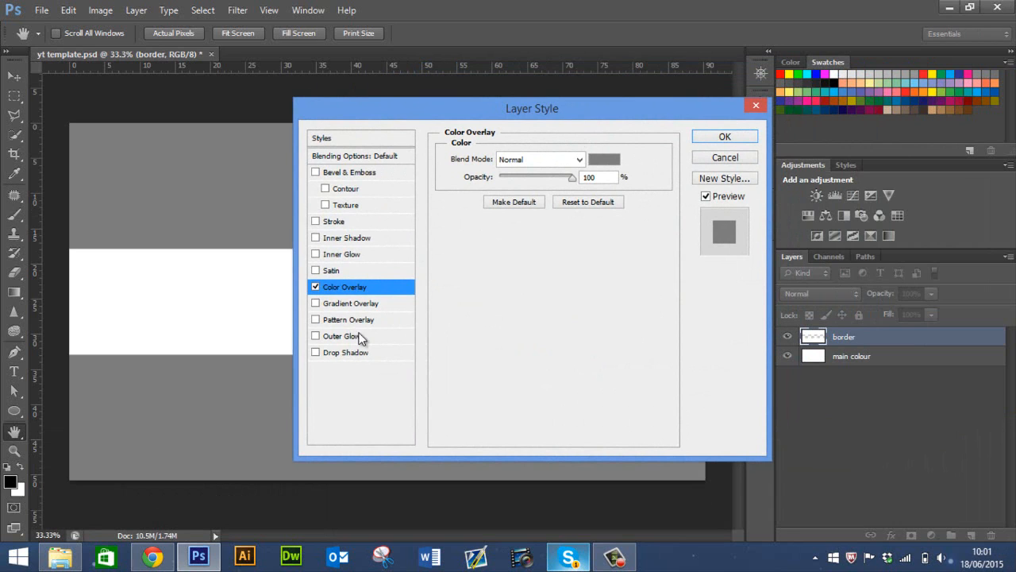
Step: Set the border layer's overlay colour to white (ffffff) and apply the layer style
click(604, 159)
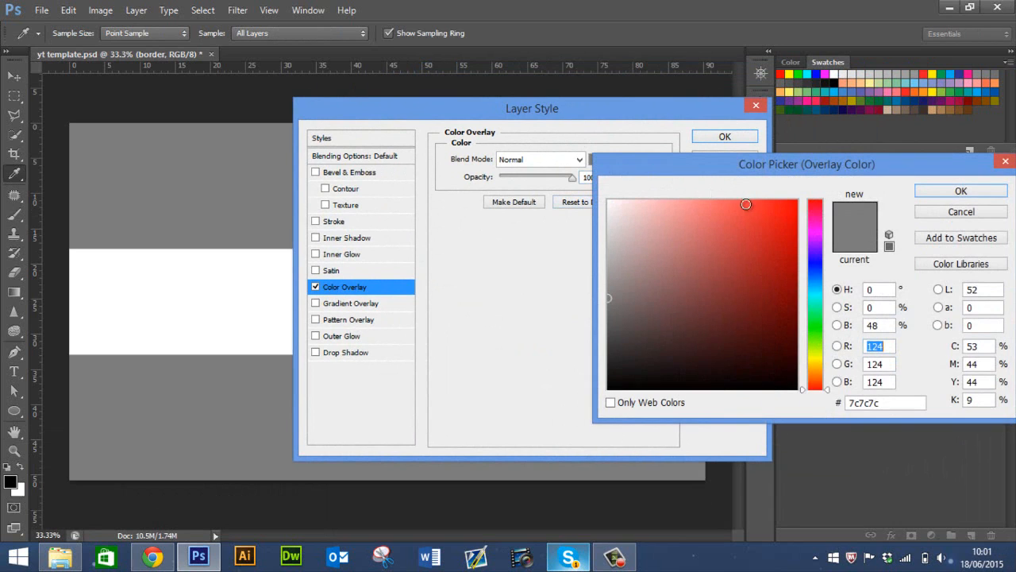
drag(759, 263, 856, 383)
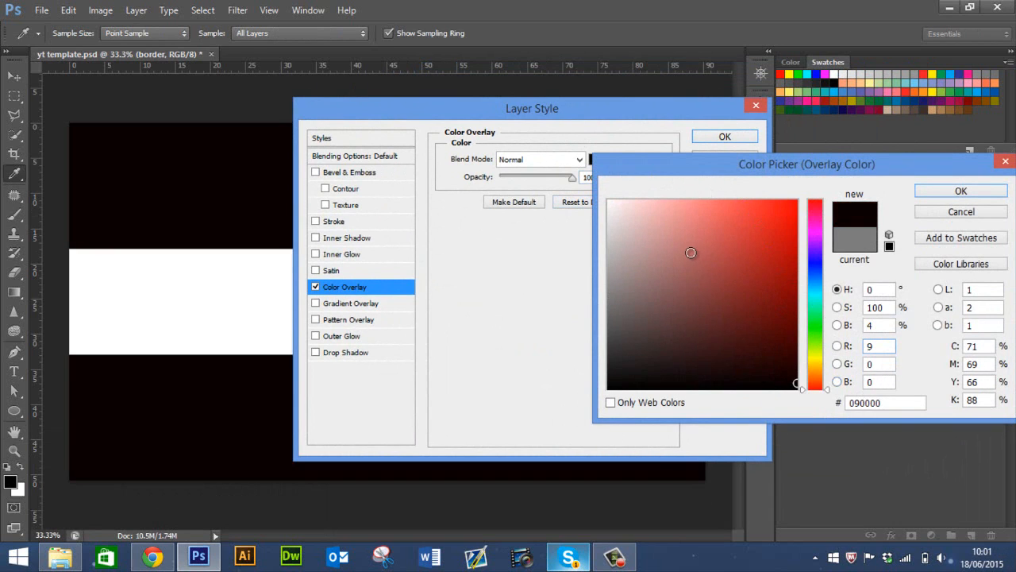
drag(692, 254, 576, 91)
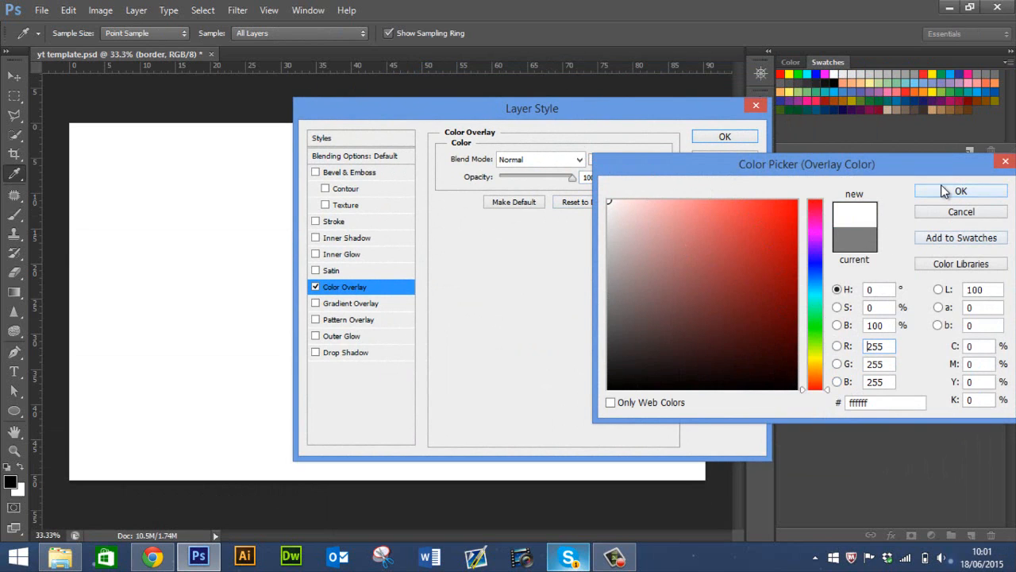
click(942, 190)
click(718, 135)
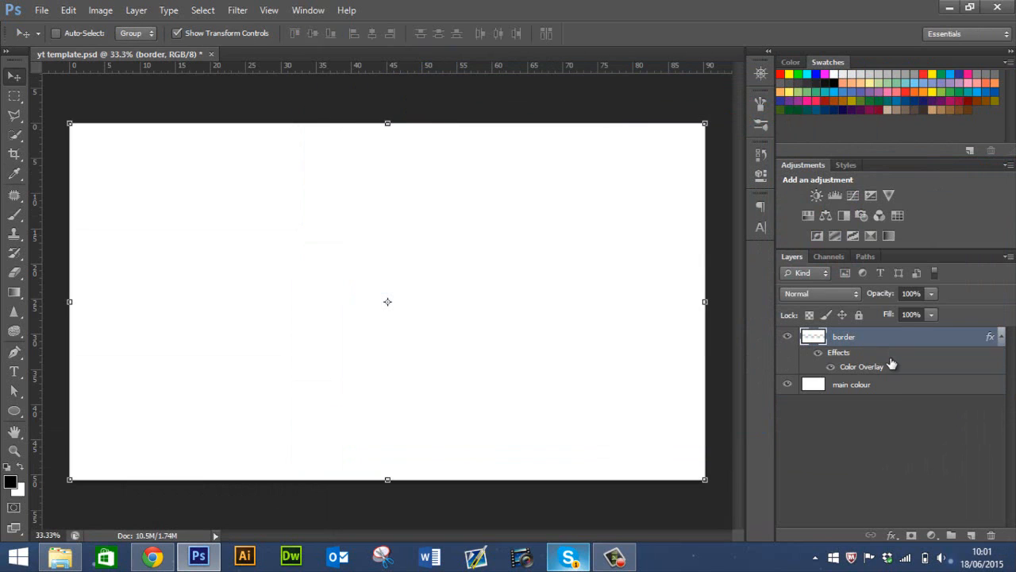
double_click(894, 389)
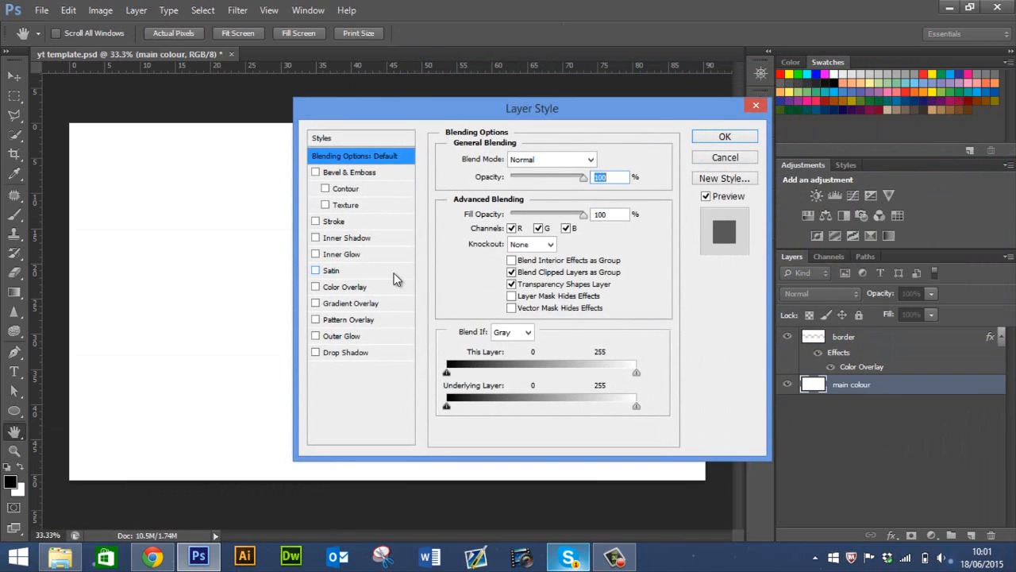
click(342, 287)
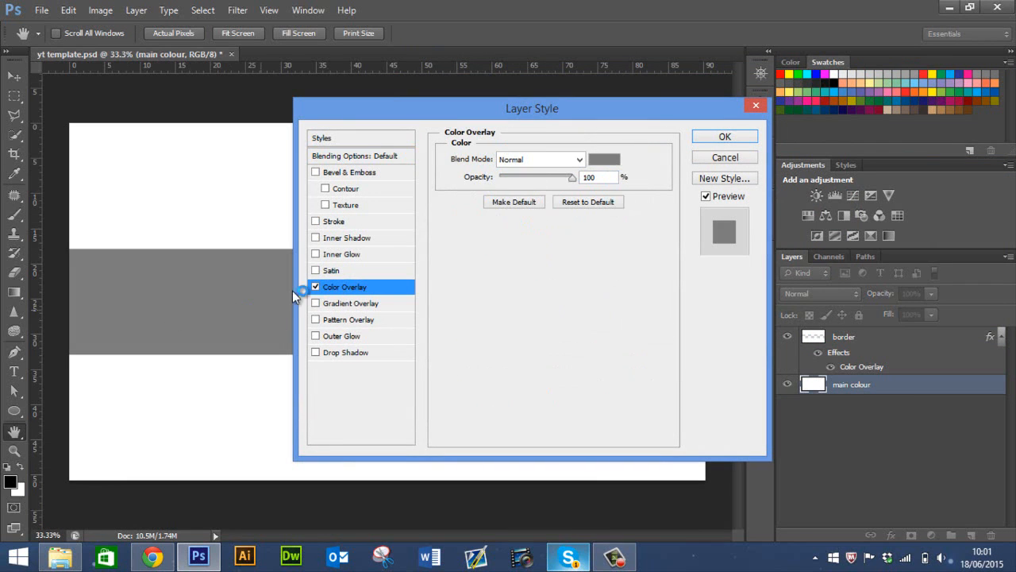
click(725, 158)
key(v)
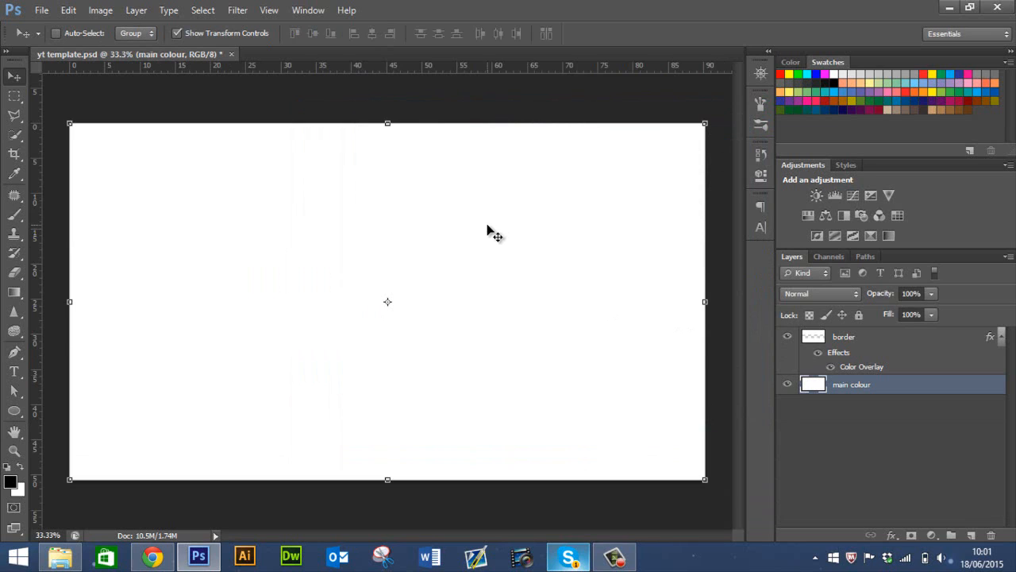
Step: Show the guides and set the Type tool's font to Coolvetica
key(ctrl+semicolon)
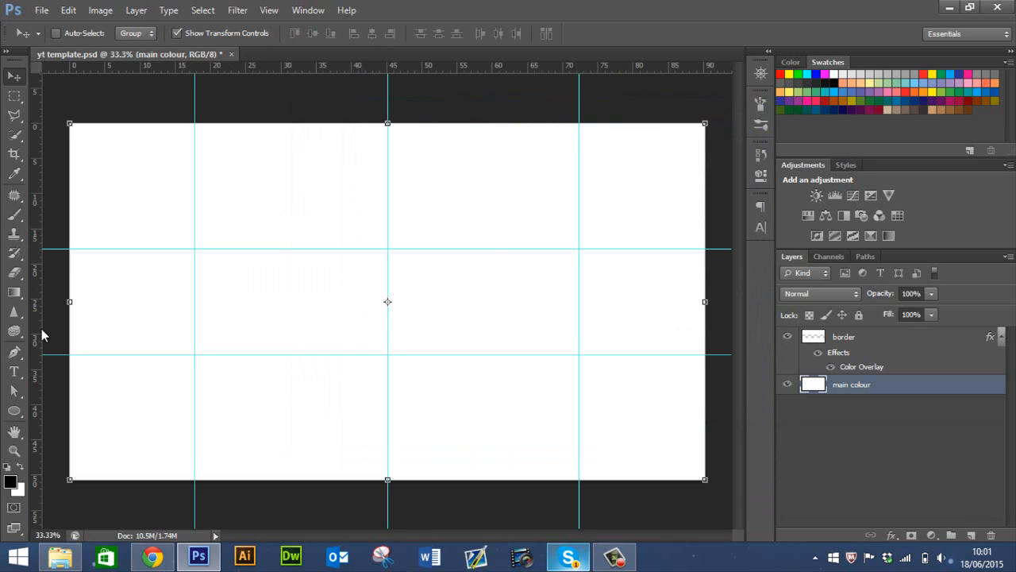
click(19, 368)
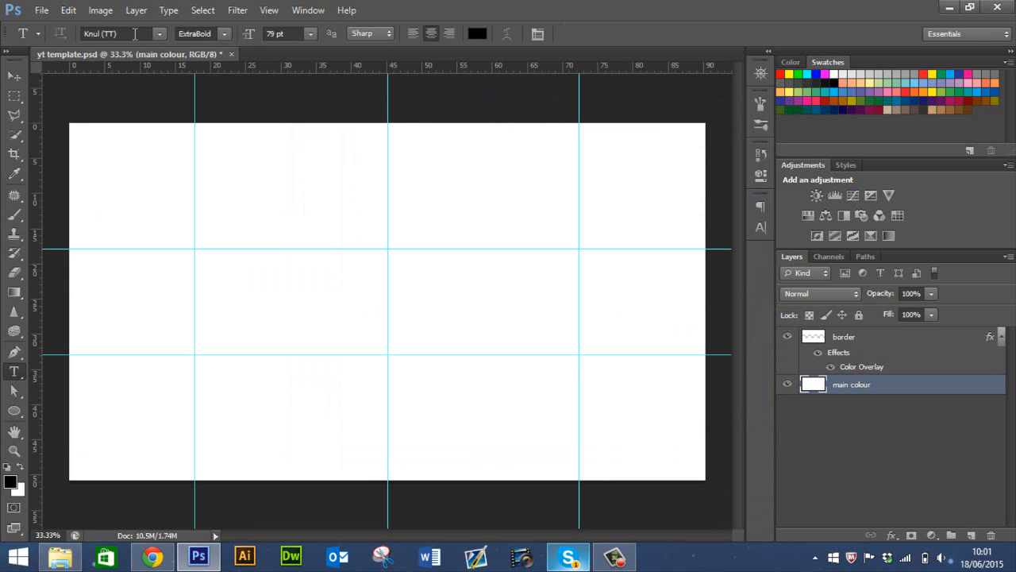
click(159, 35)
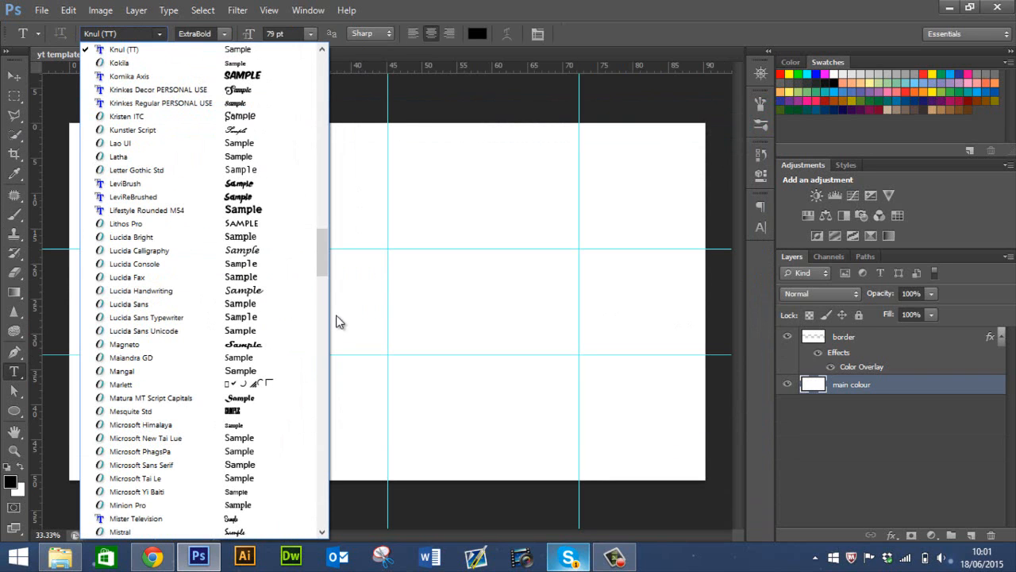
scroll(321, 254, up, 5)
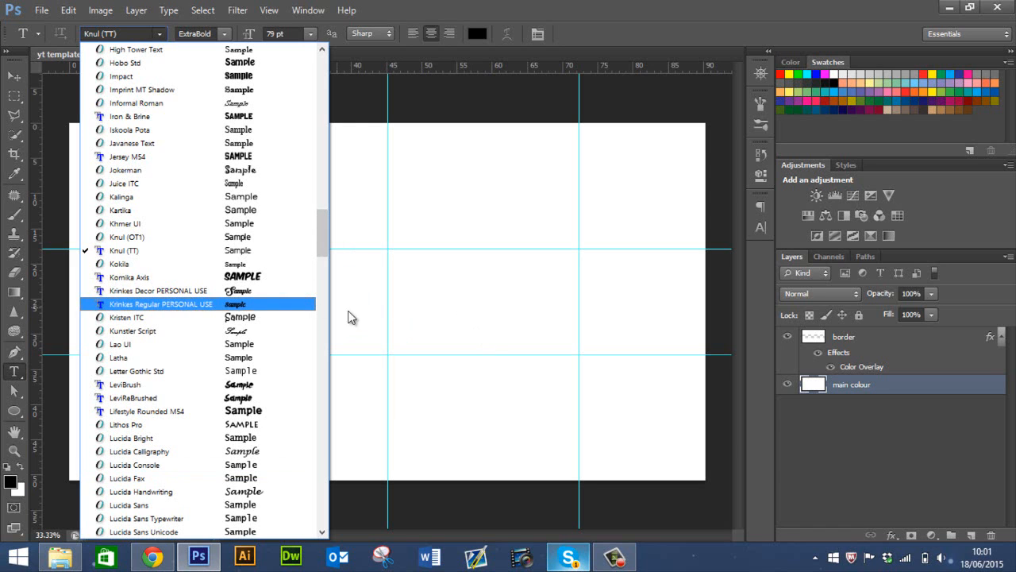
scroll(326, 231, up, 4)
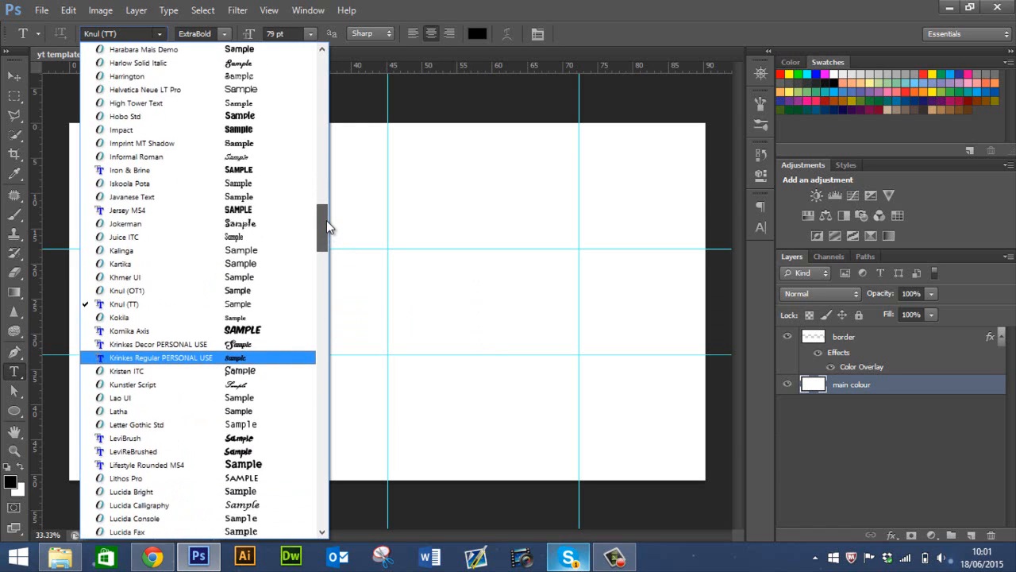
drag(324, 215, 317, 136)
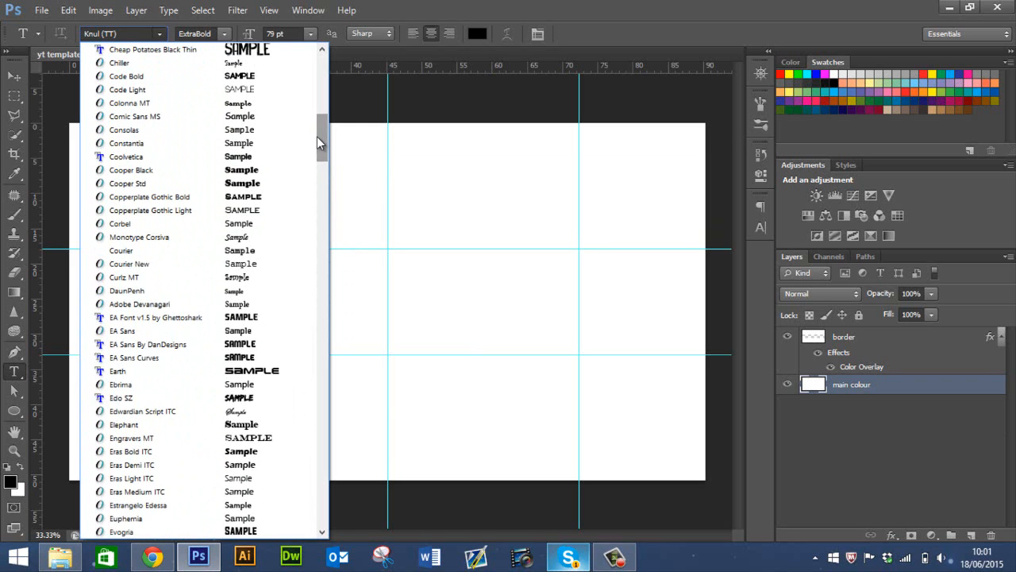
click(265, 157)
Step: Add the text TUTORIAL inside the middle band of the canvas and set its size to 97 pt
click(301, 302)
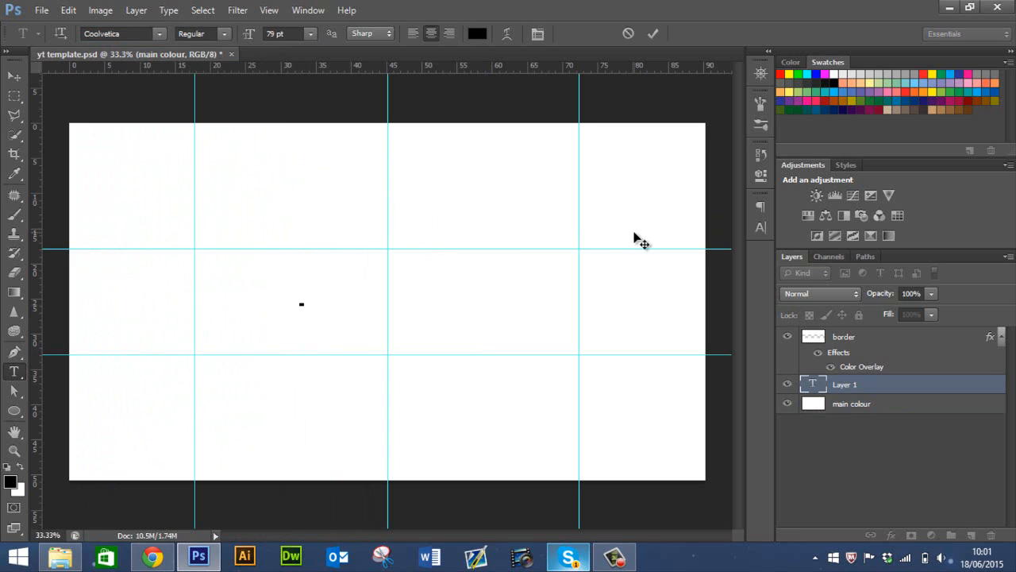
text(TUTORIAL)
double_click(307, 295)
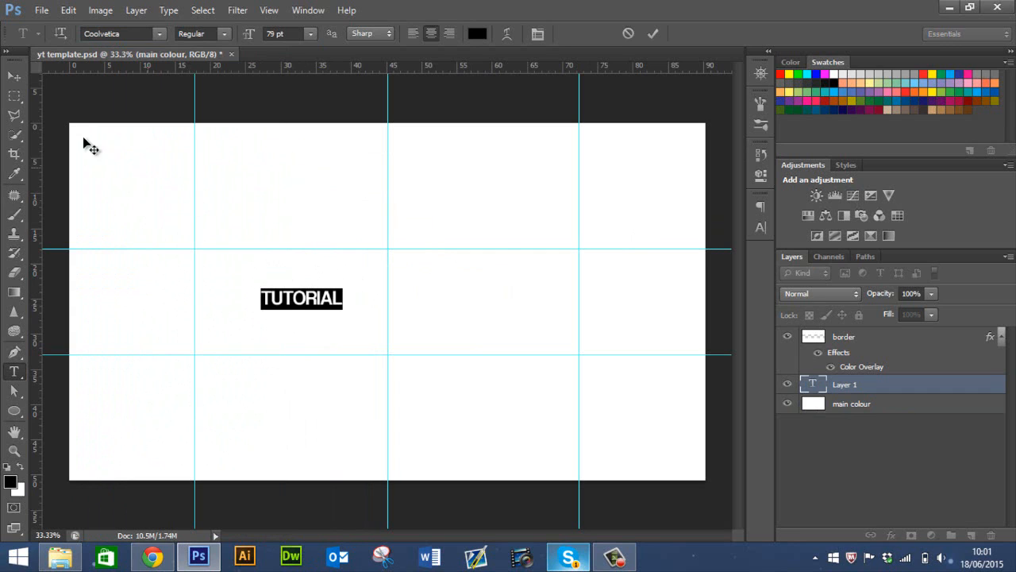
drag(248, 34, 266, 38)
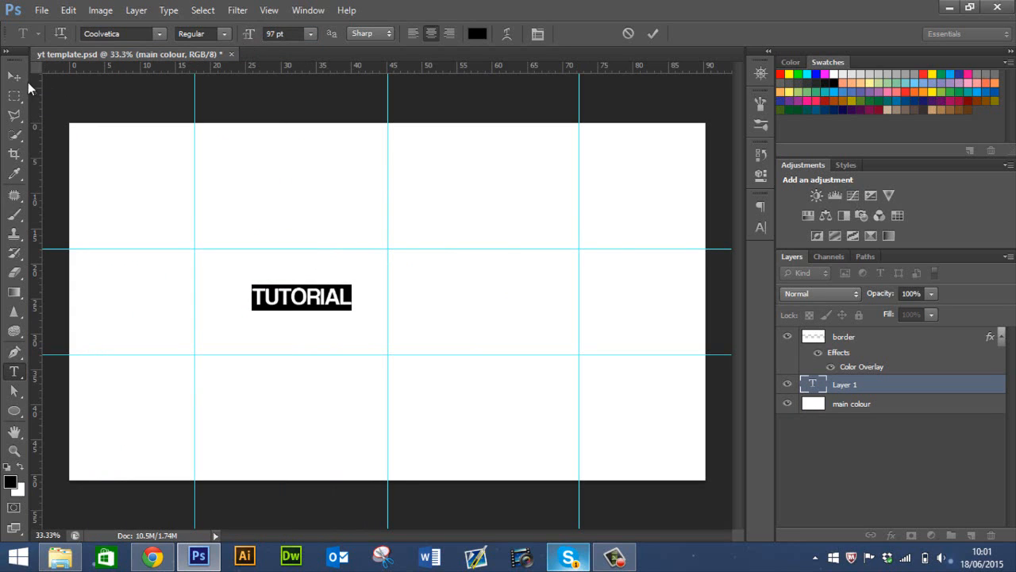
Step: Move the TUTORIAL text to the centre of the canvas on the middle vertical guide and turn off the transform controls
click(26, 79)
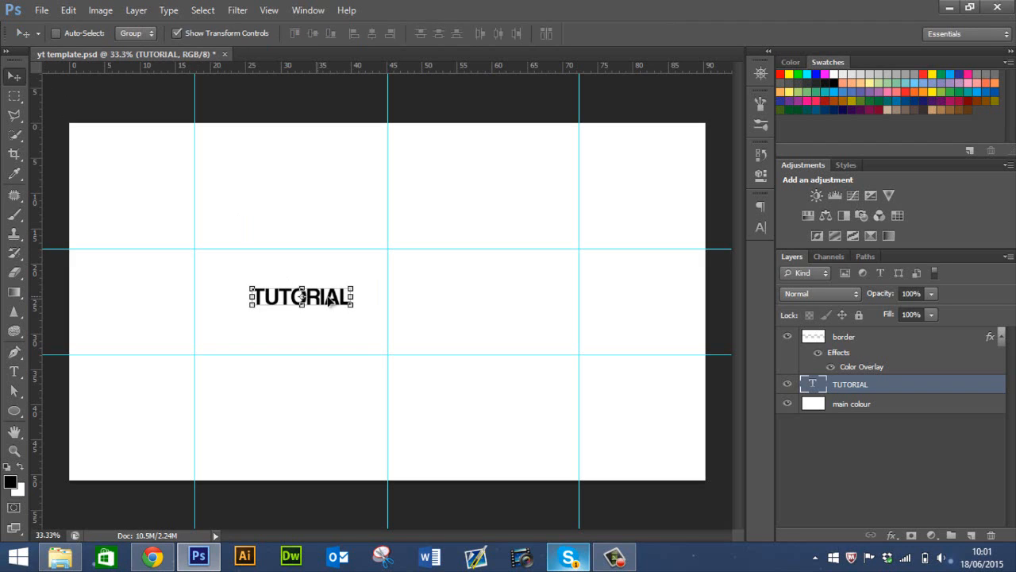
drag(328, 300, 409, 310)
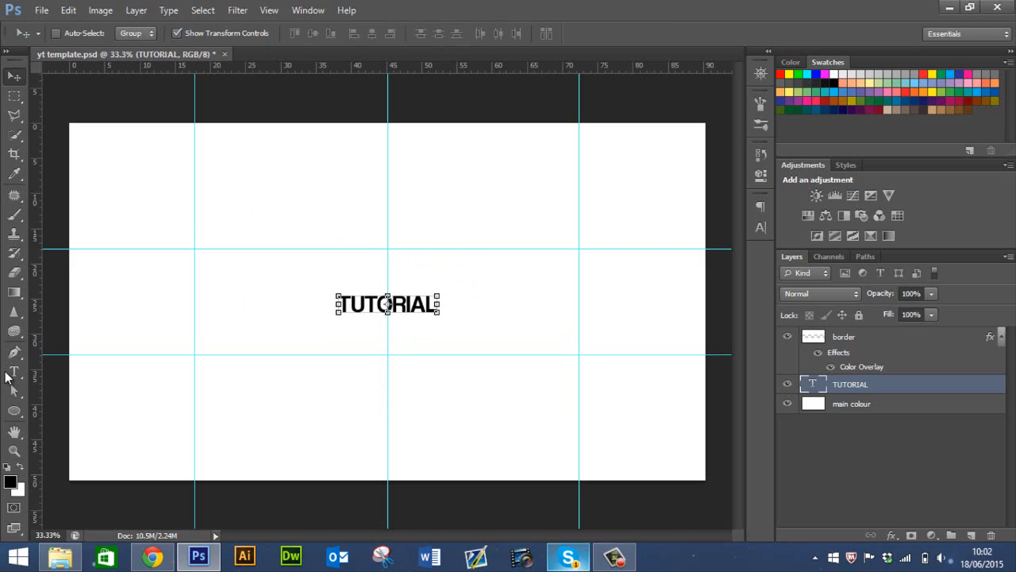
click(194, 33)
Step: Append TEXT directly after TUTORIAL in the existing text layer, without a space
click(14, 371)
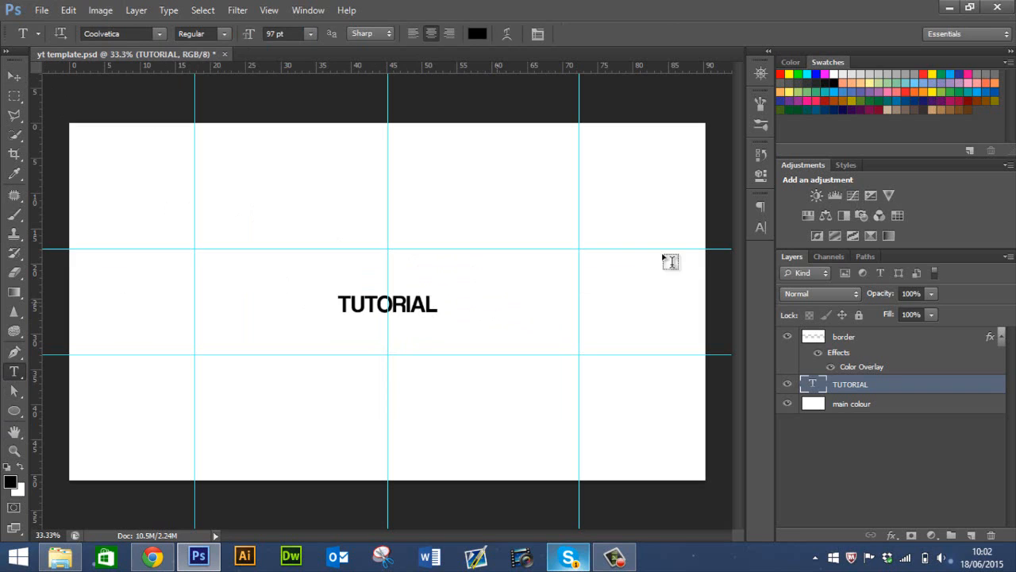
click(764, 225)
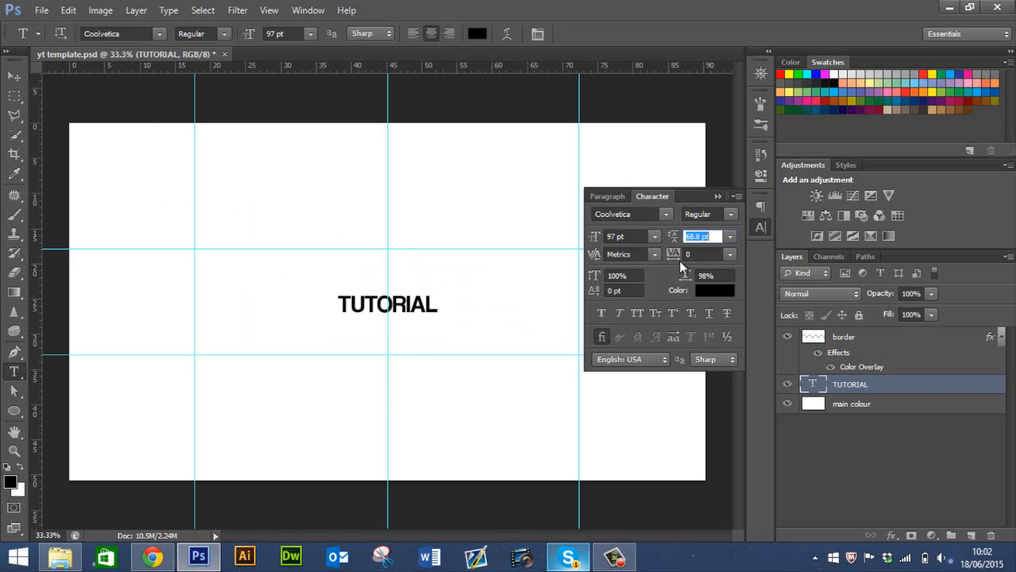
click(717, 197)
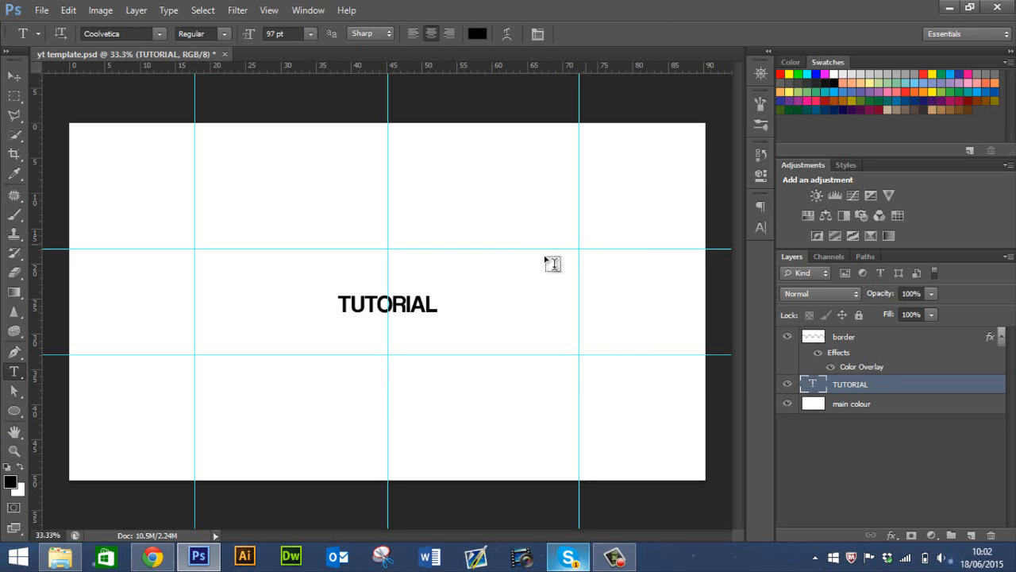
click(431, 297)
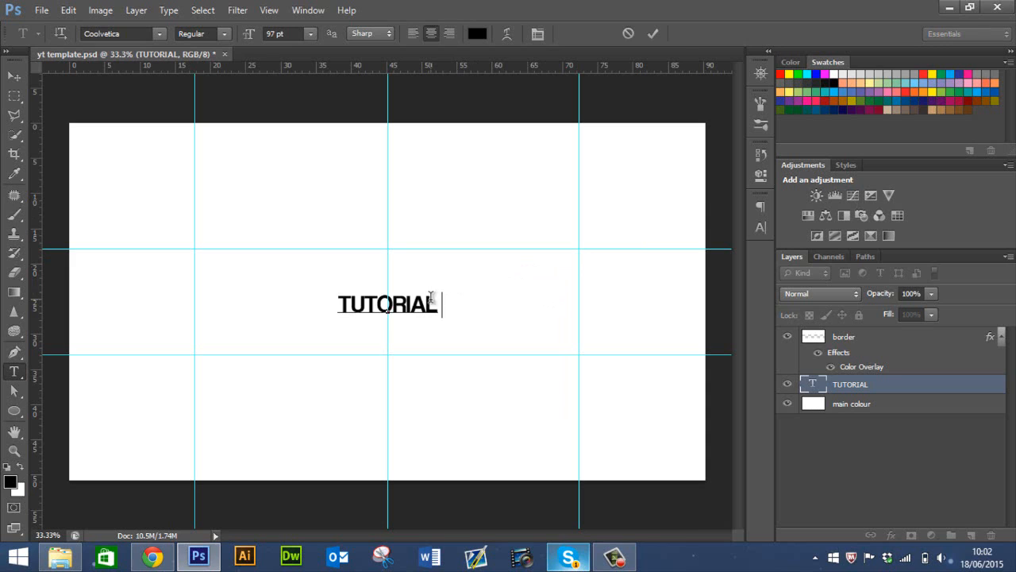
text(TEXT)
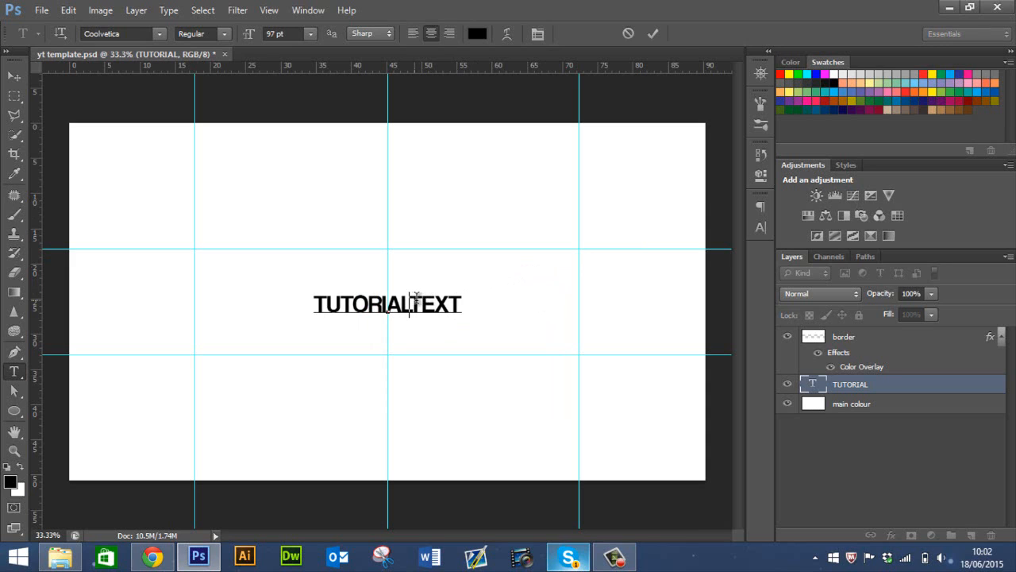
Step: Apply faux bold to only the TEXT part of the wording and commit the text edit
drag(412, 302, 472, 310)
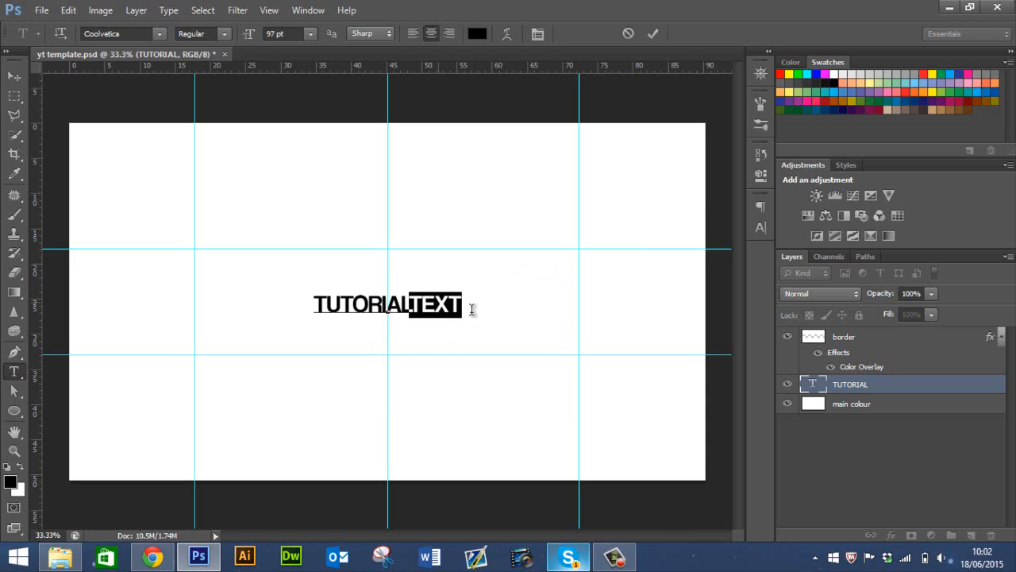
click(539, 34)
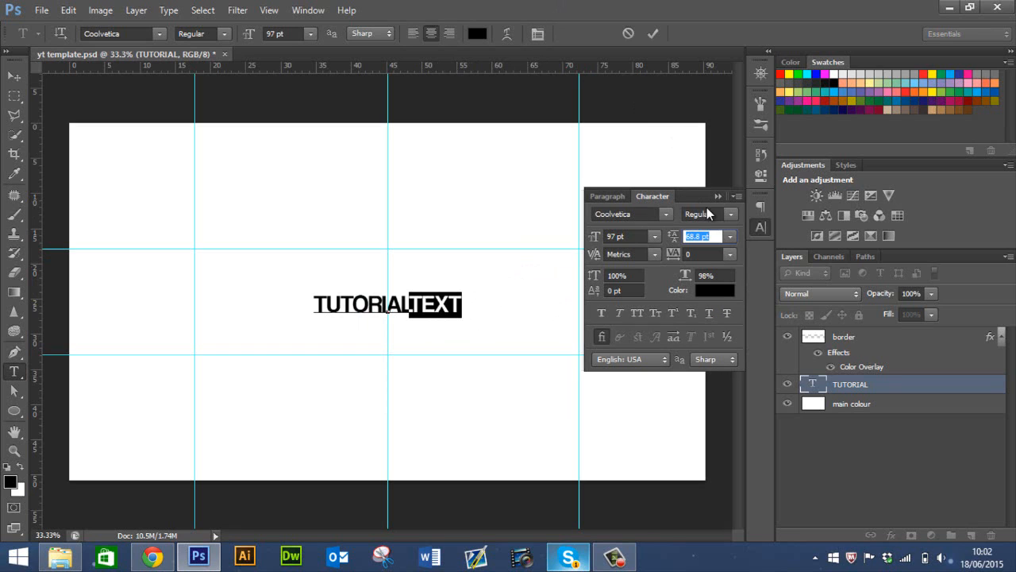
click(730, 214)
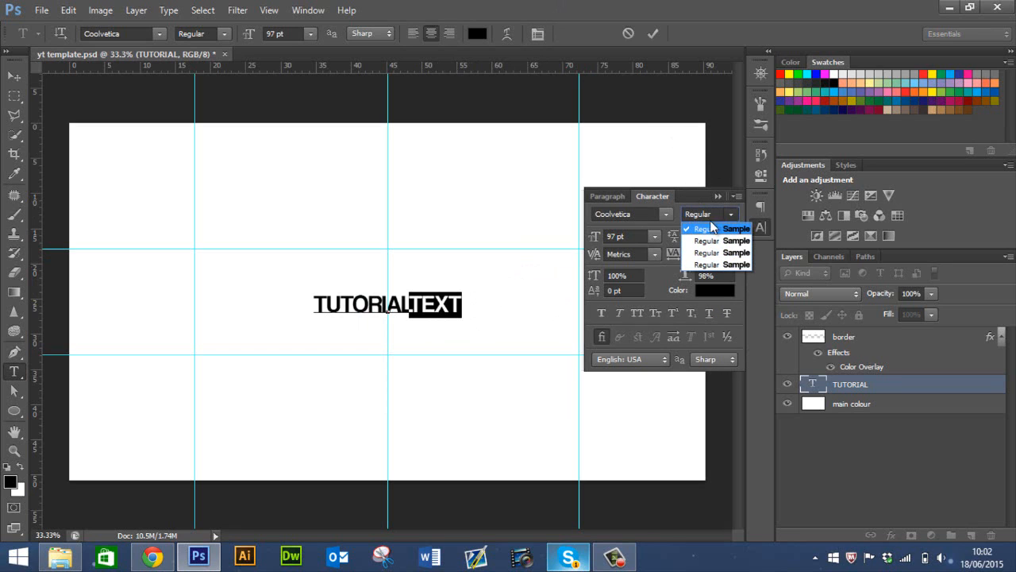
click(696, 196)
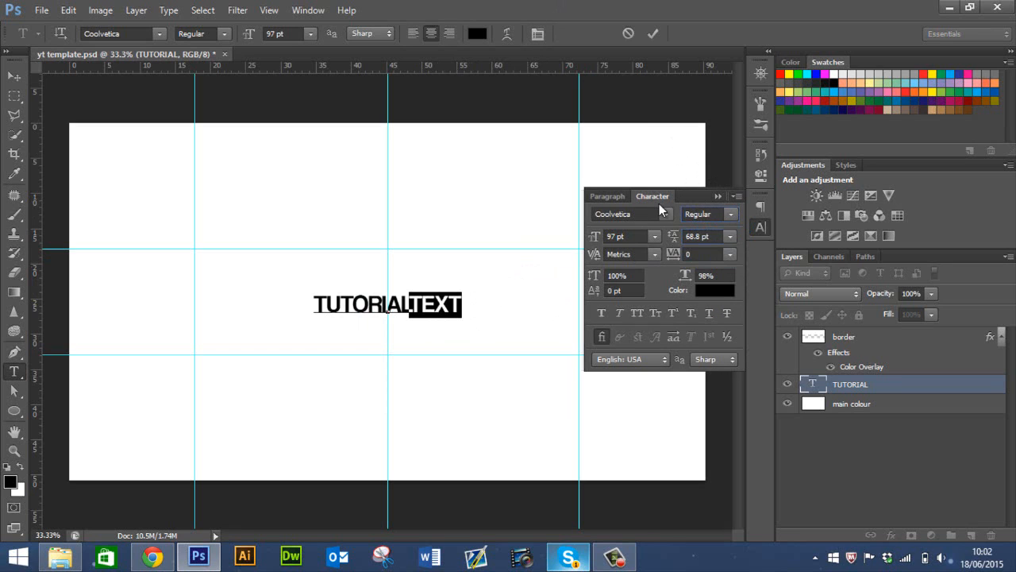
click(539, 33)
click(538, 33)
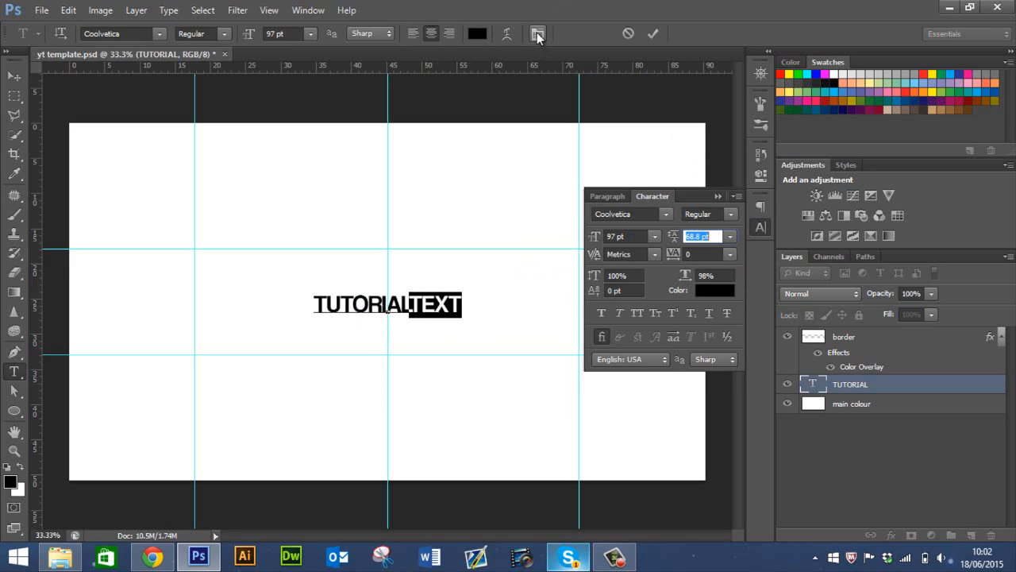
click(603, 315)
click(659, 36)
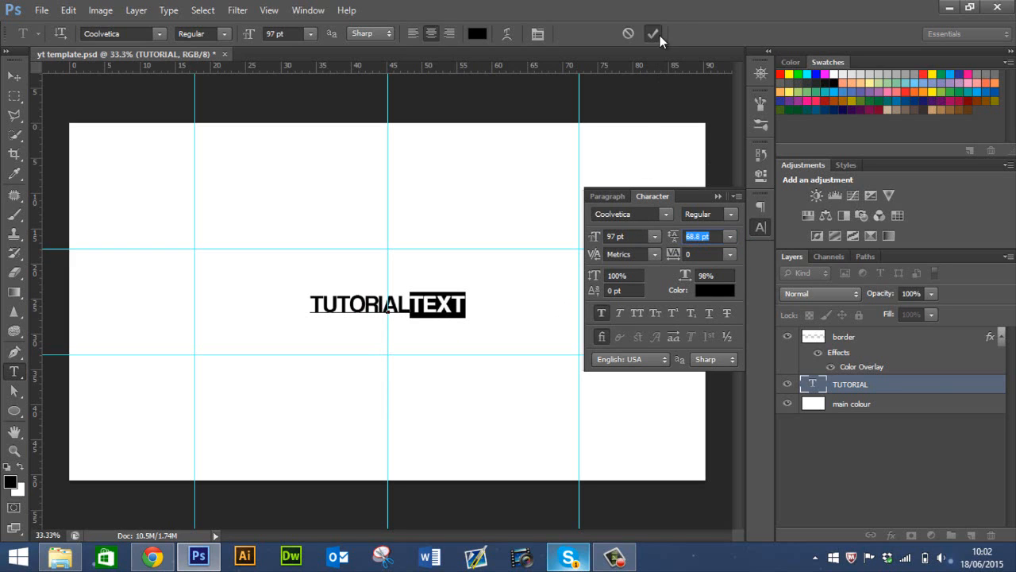
click(18, 78)
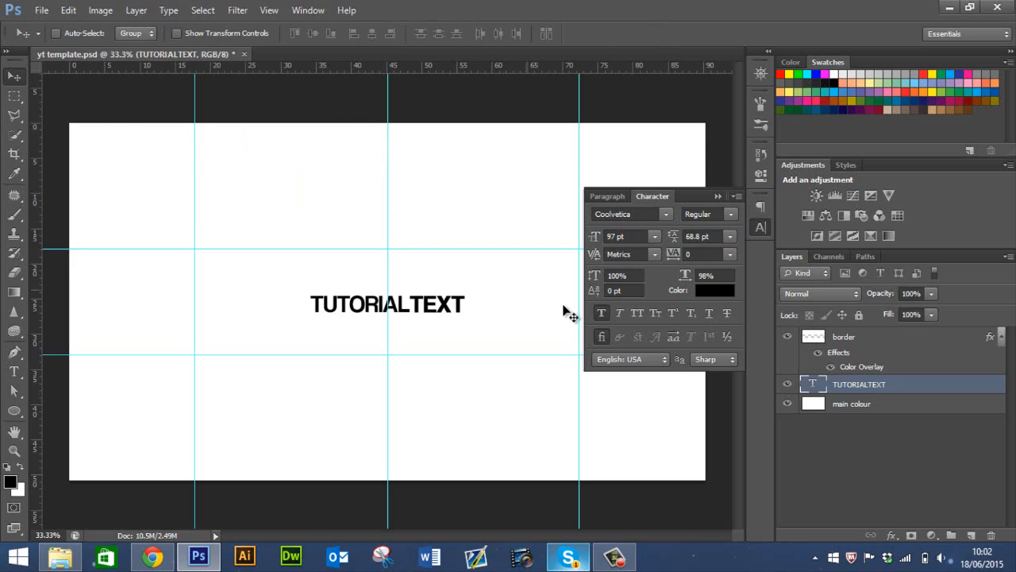
Step: Collapse the character settings and preview the TUTORIALTEXT wording with the guides hidden, restoring the guides
click(718, 196)
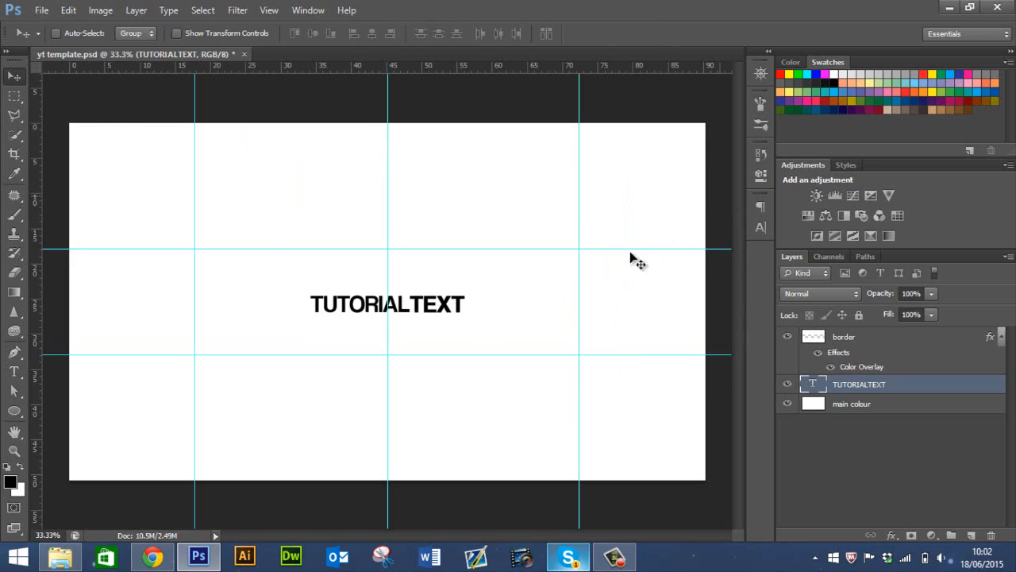
key(ctrl+;)
key(ctrl+;)
Step: Switch to File Explorer and open the Backgrounds folder in Graphics > FIFA Graphics > GFX Pack > FIFA Graphics > Other Graphics
click(68, 558)
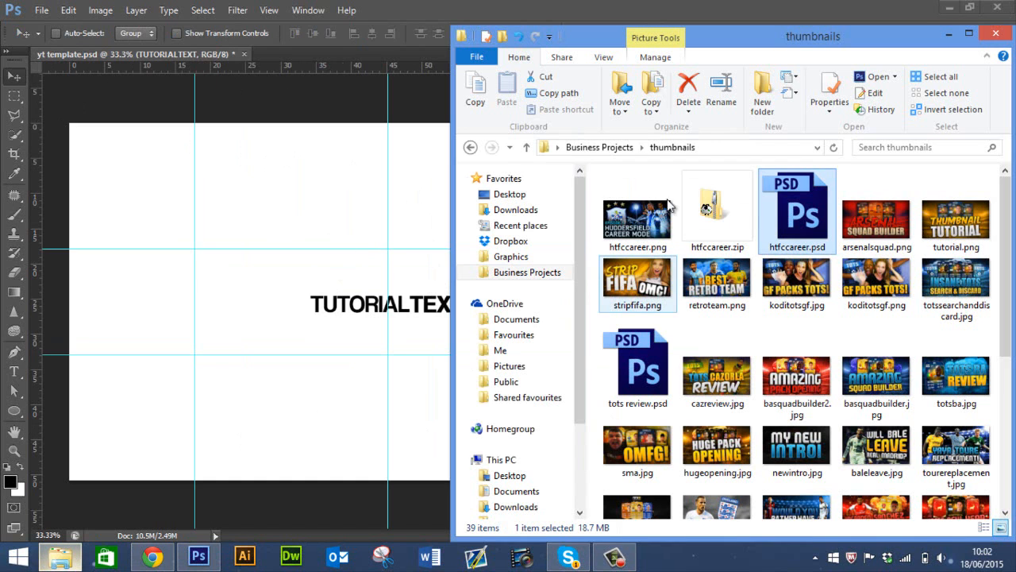
click(512, 264)
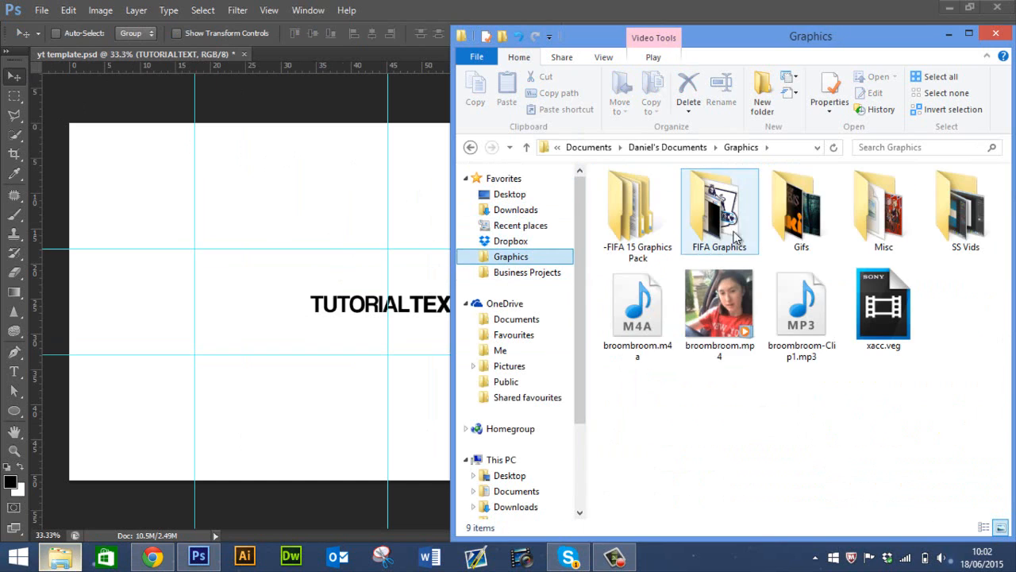
double_click(723, 229)
double_click(636, 194)
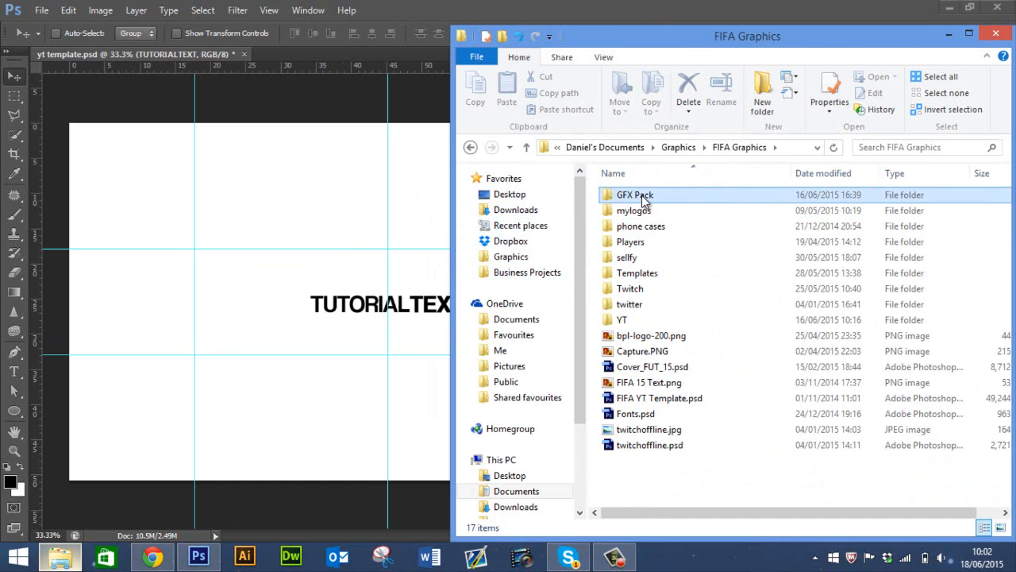
double_click(642, 195)
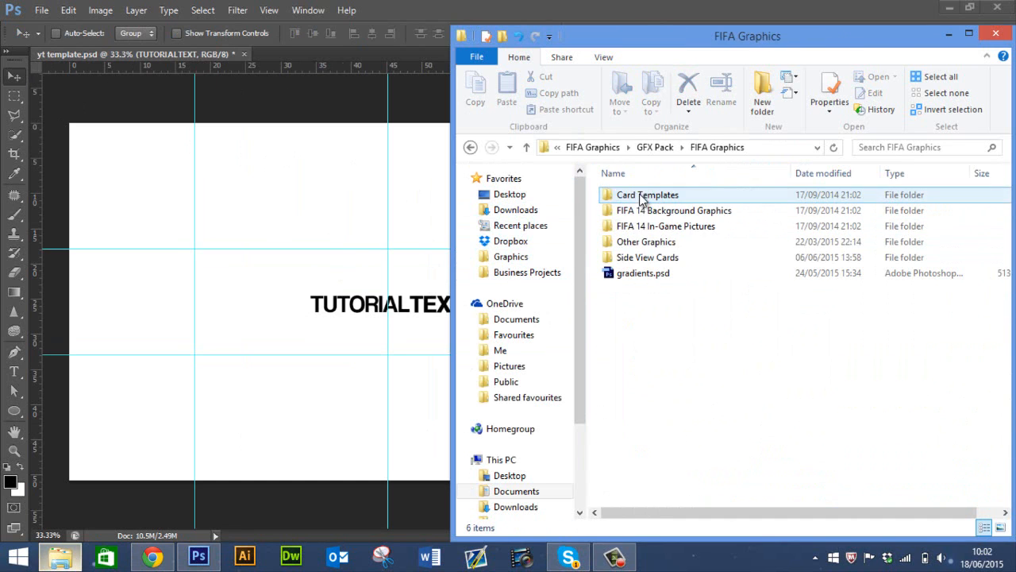
double_click(642, 243)
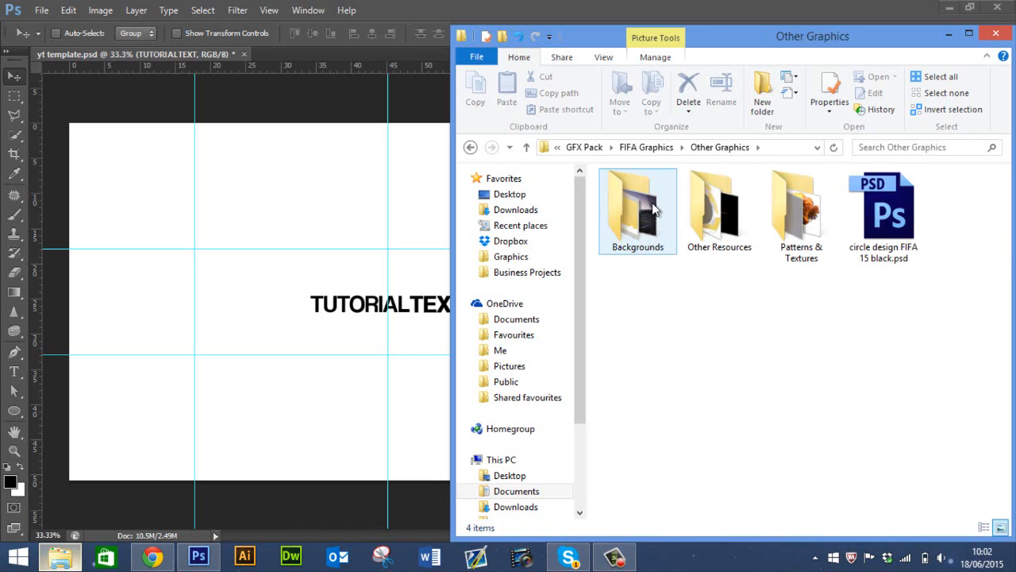
double_click(653, 208)
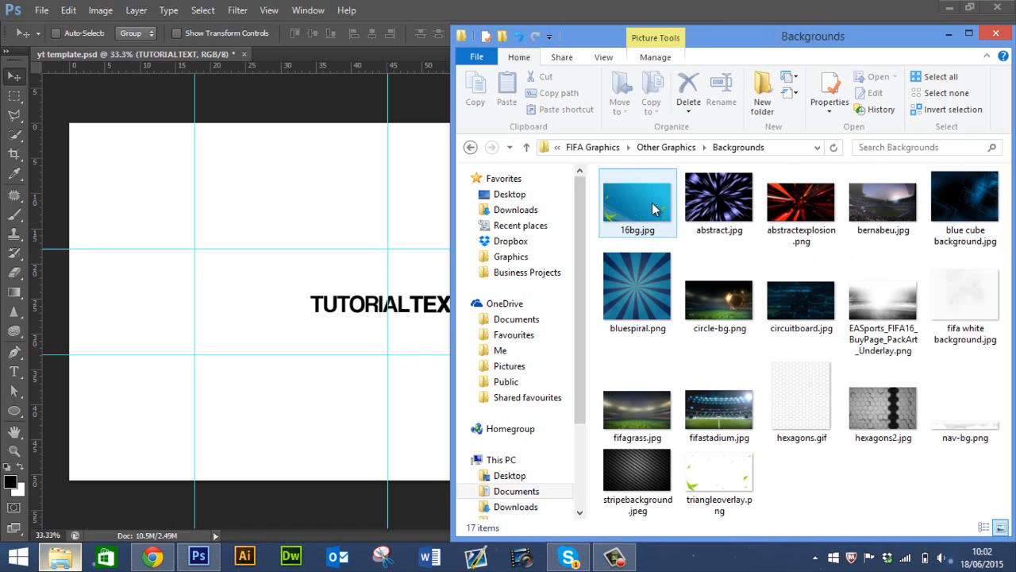
Step: Place the stadium image bernabeu.jpg from the Backgrounds folder into the yt template document in Photoshop
click(659, 418)
click(829, 501)
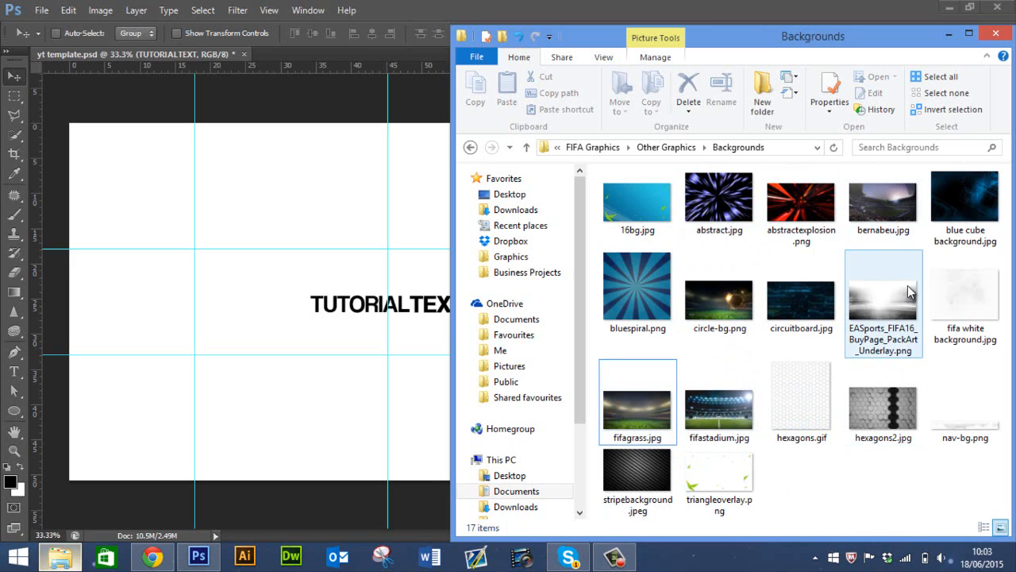
drag(911, 205, 289, 250)
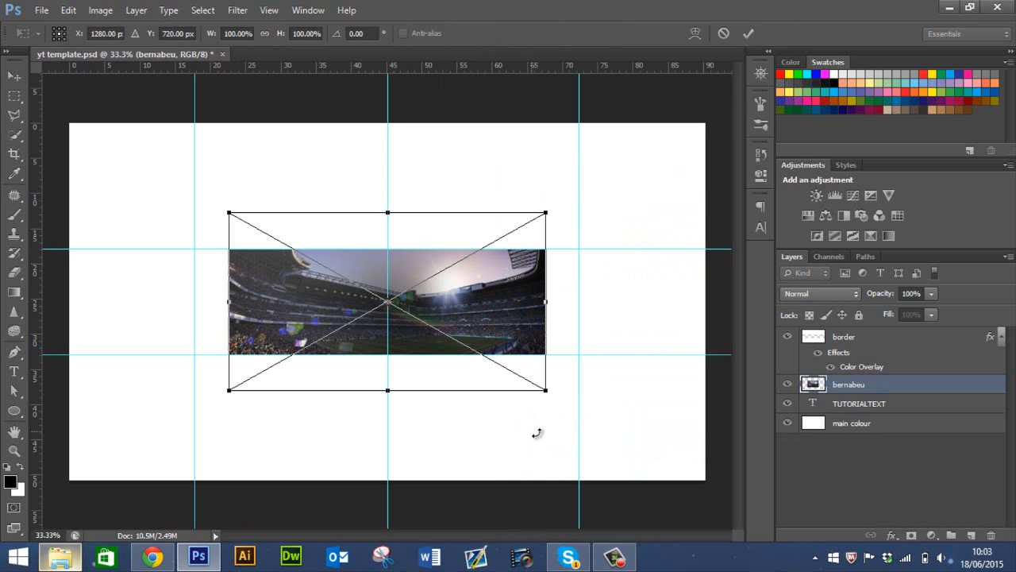
Step: Scale the placed stadium image to about 208% and move it up to Y 508 px so it fills the middle band
drag(547, 393, 710, 499)
drag(679, 468, 678, 421)
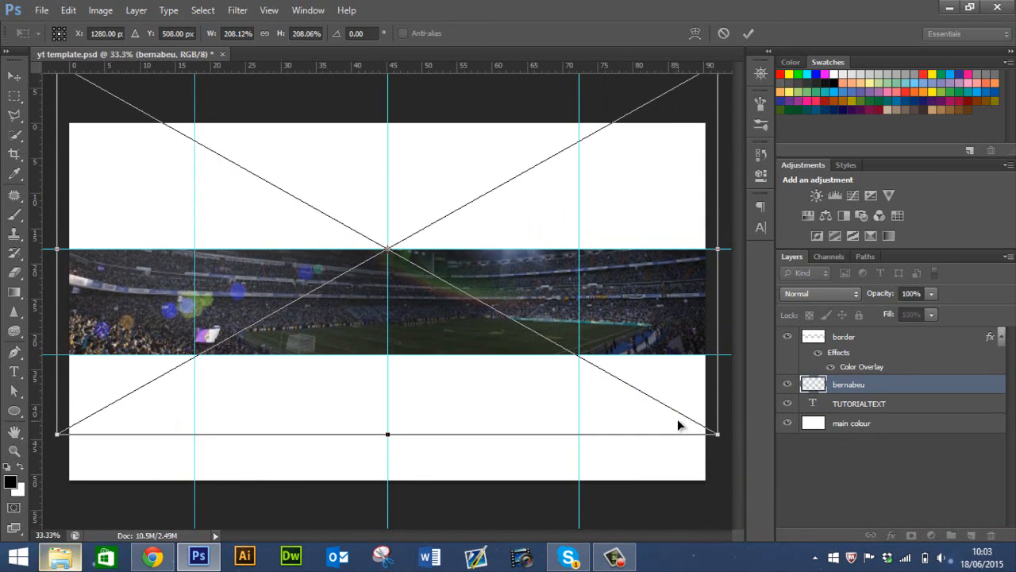
key(Return)
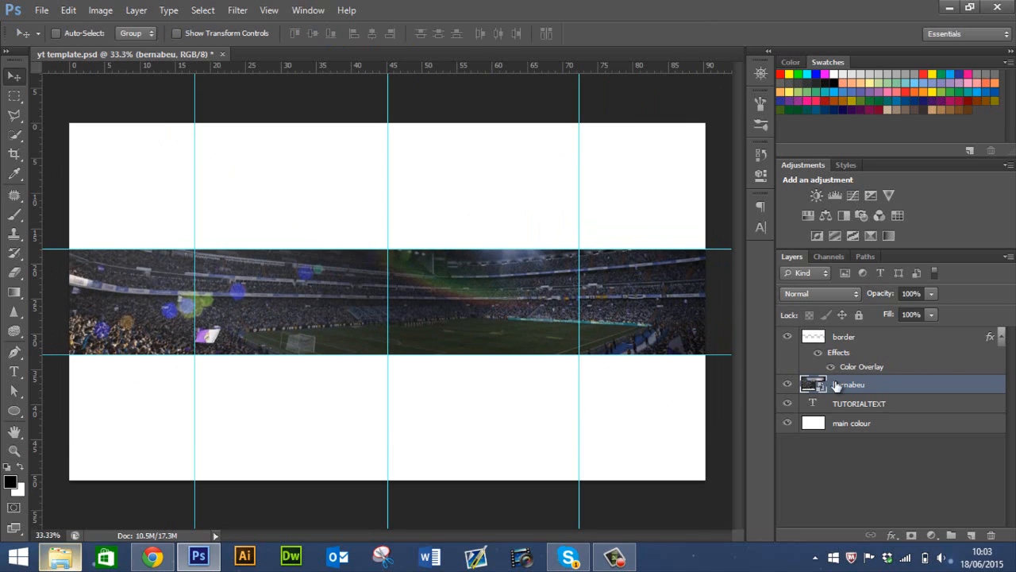
Step: Move the bernabeu layer below the TUTORIALTEXT layer and set its blend mode to Luminosity
drag(840, 384, 846, 415)
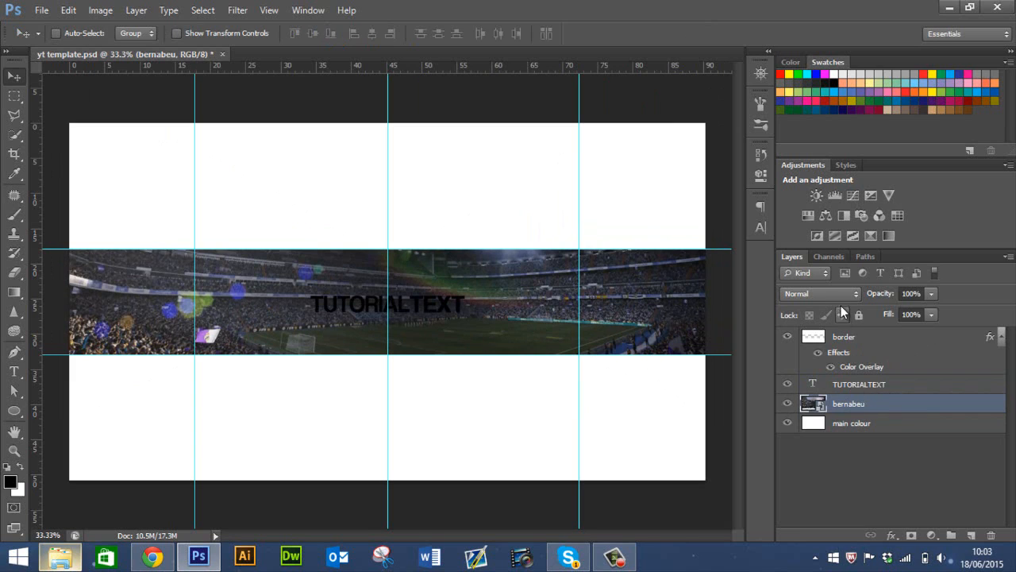
click(839, 294)
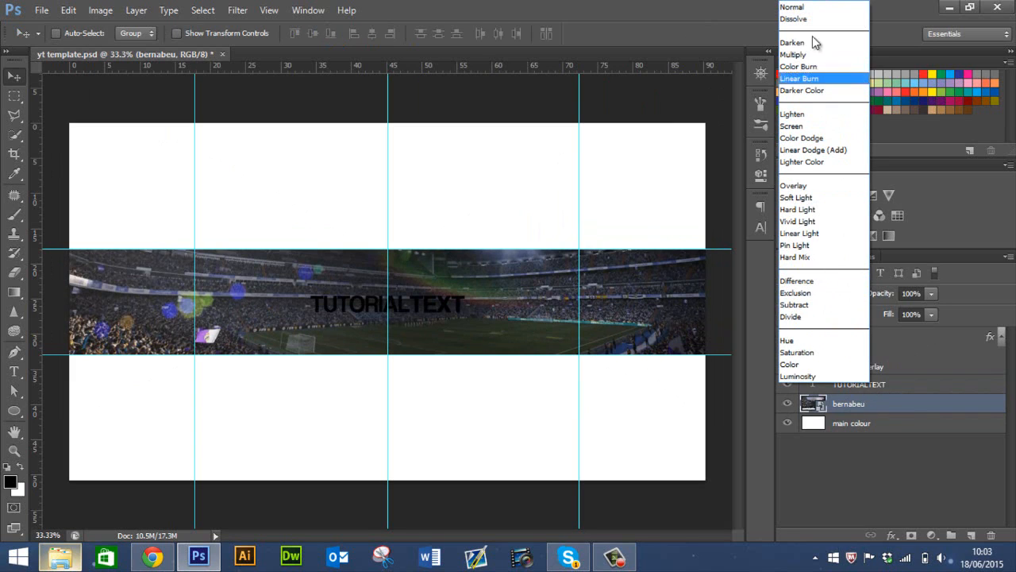
click(823, 375)
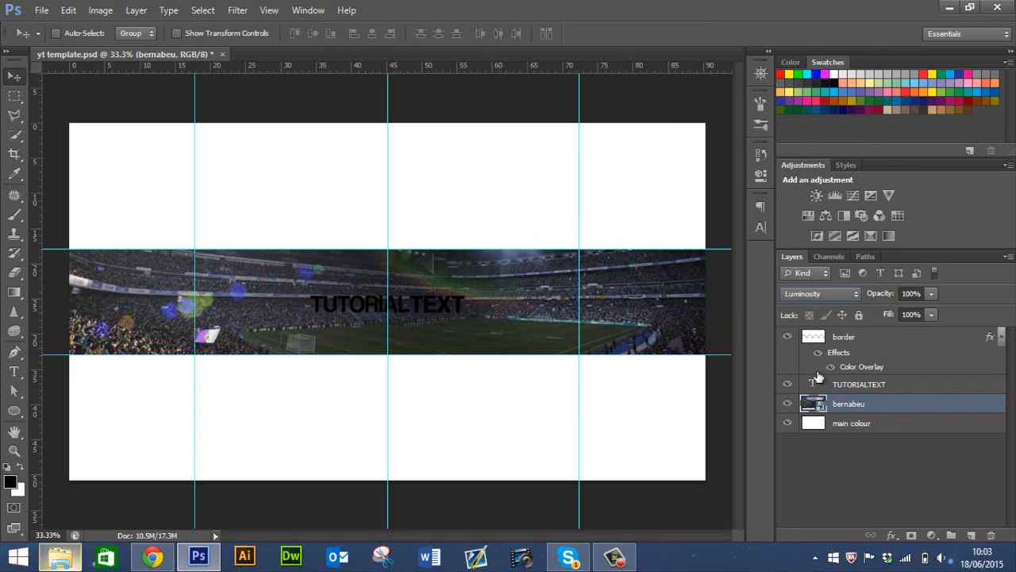
Step: Set the bernabeu layer's opacity to 20%, comparing it with 30%, and hide the guides
click(911, 294)
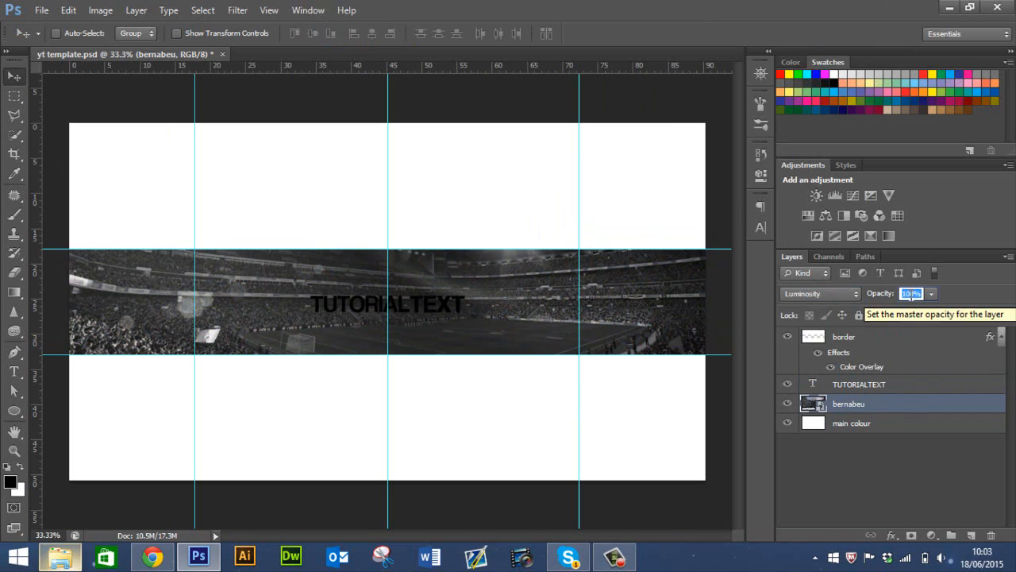
text(10)
key(BackSpace)
text(20)
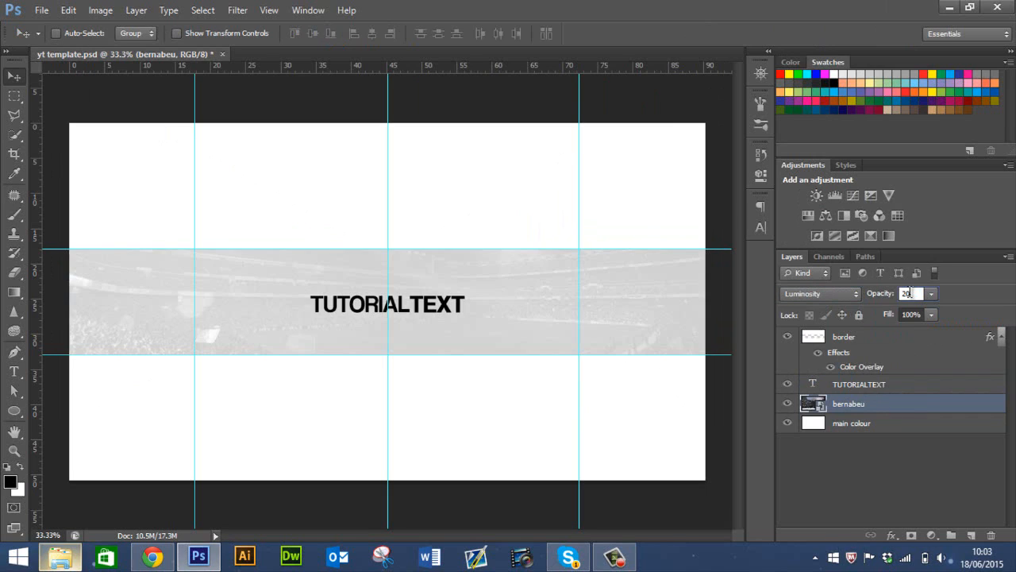
key(BackSpace)
key(BackSpace)
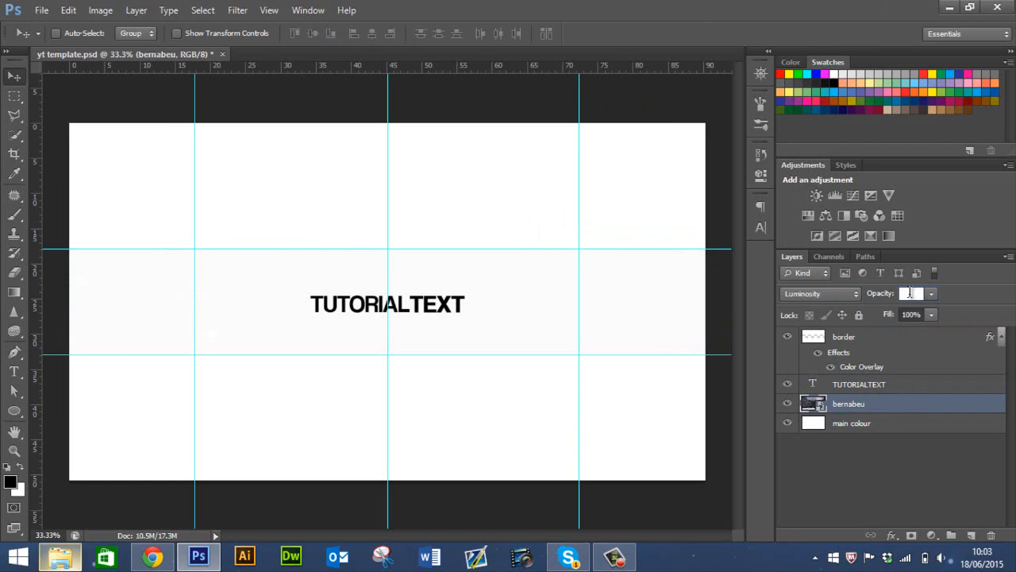
text(30)
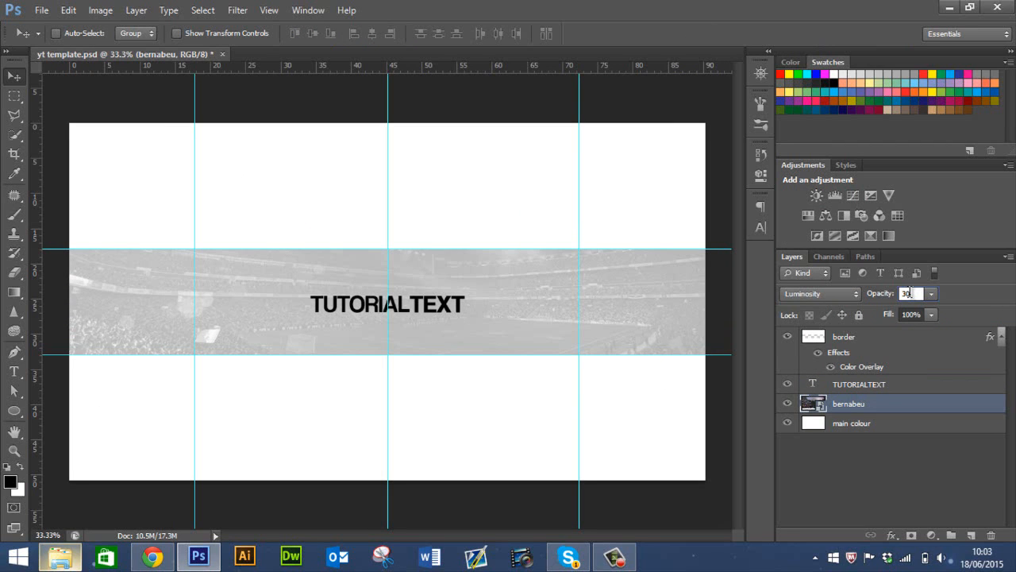
key(BackSpace)
key(BackSpace)
text(20)
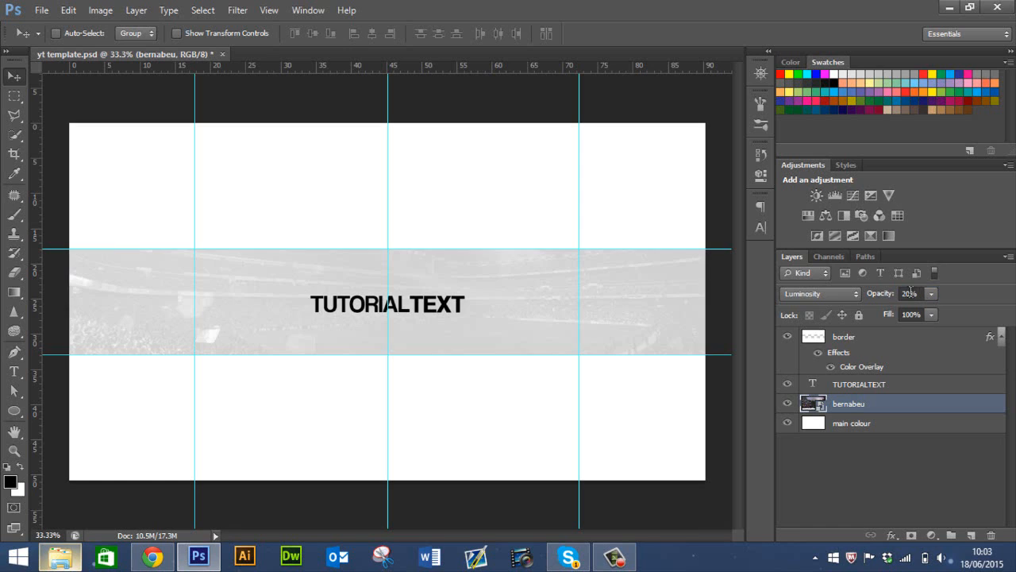
key(ctrl+h)
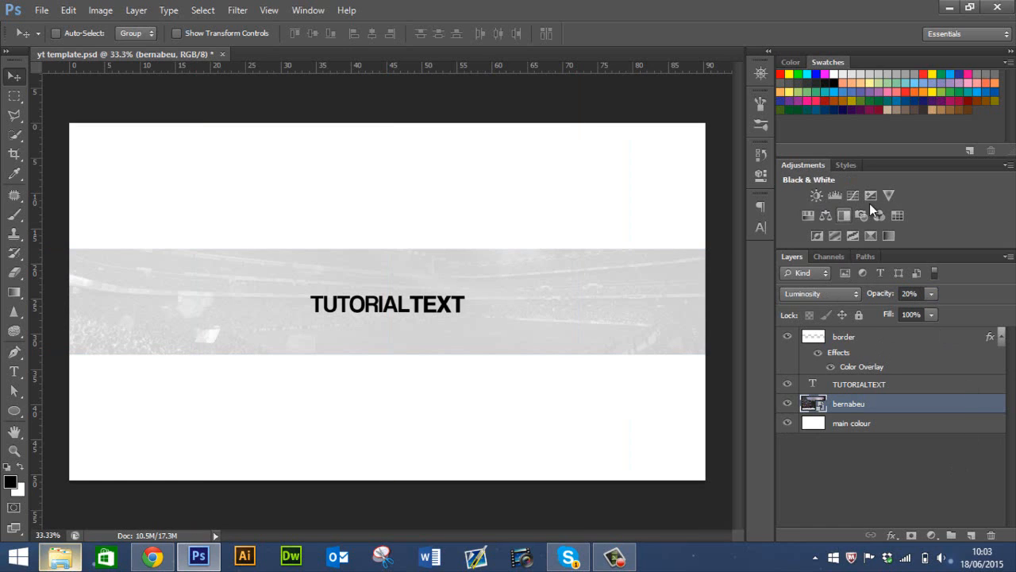
Step: Try a Curves adjustment layer above the bernabeu layer, raising the highlights and lowering the shadows into an S-curve
click(851, 196)
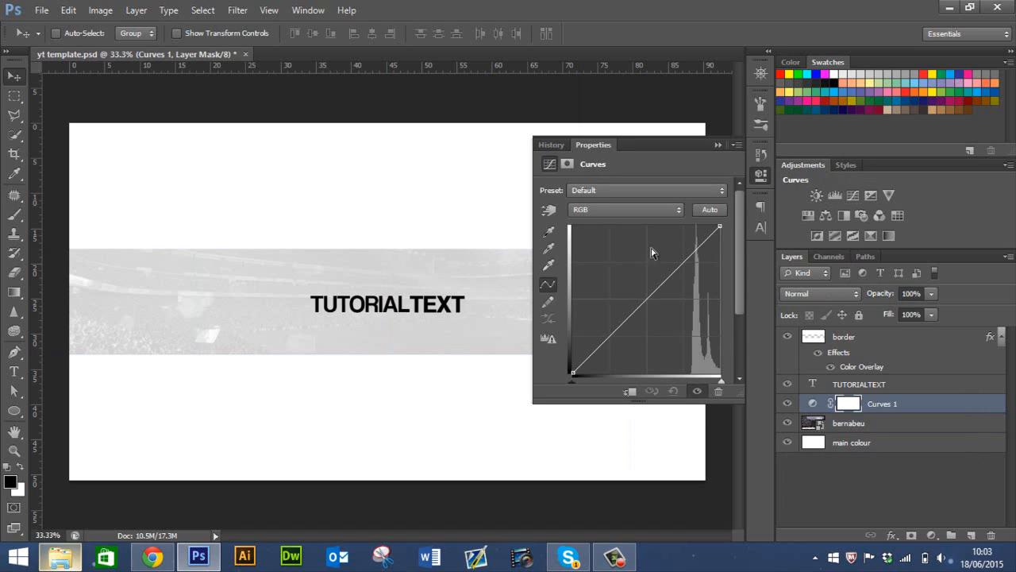
click(689, 258)
drag(687, 250, 687, 249)
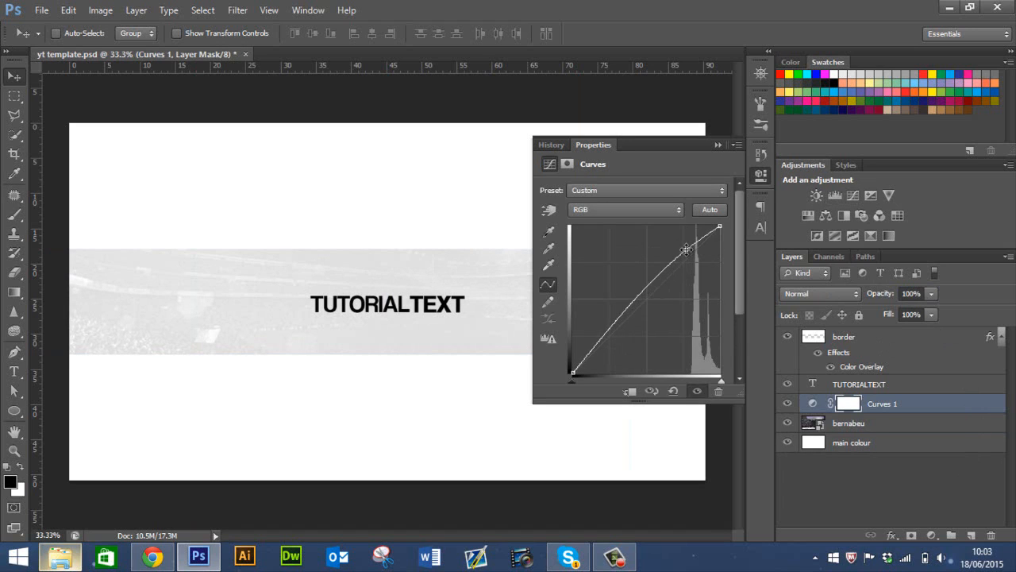
drag(628, 308, 623, 335)
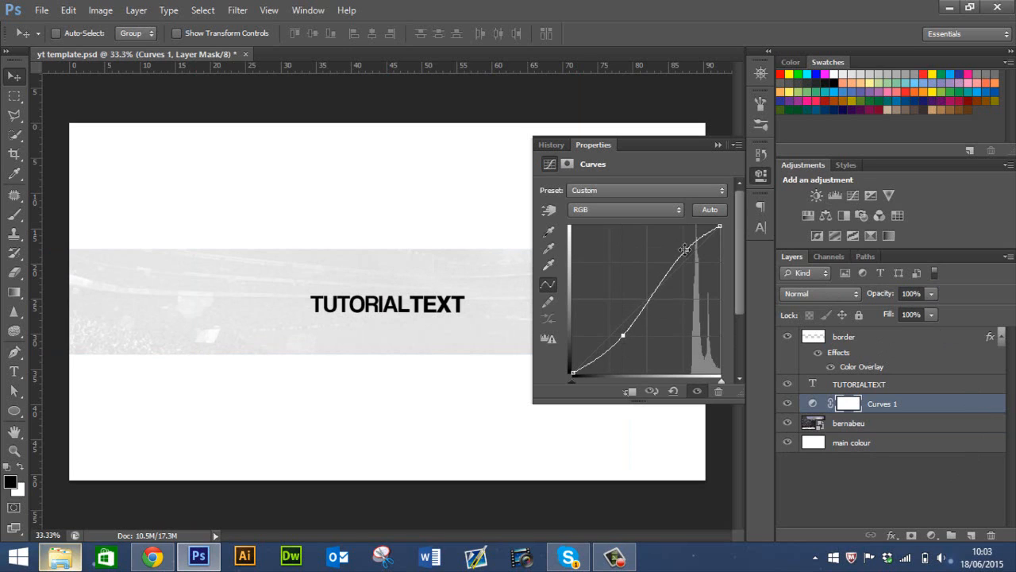
click(718, 143)
Step: Compare the stadium image with the Curves layer hidden and shown, and delete that adjustment layer
click(787, 403)
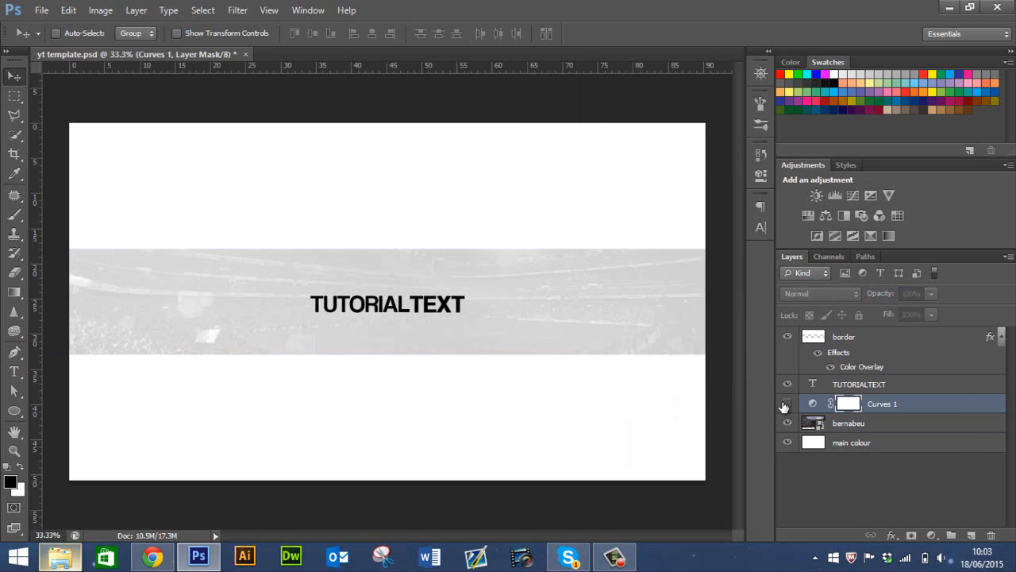
click(787, 403)
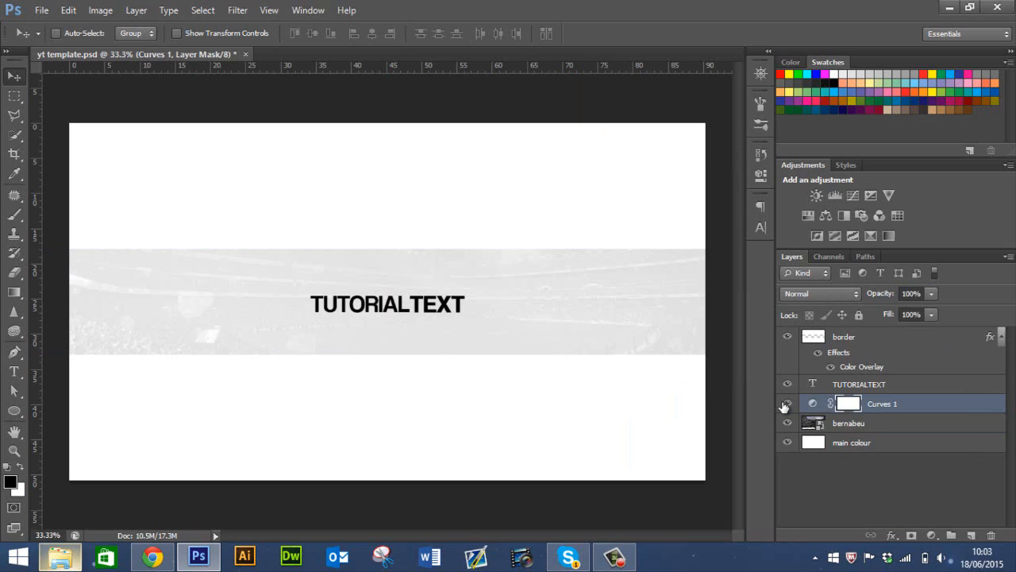
key(Delete)
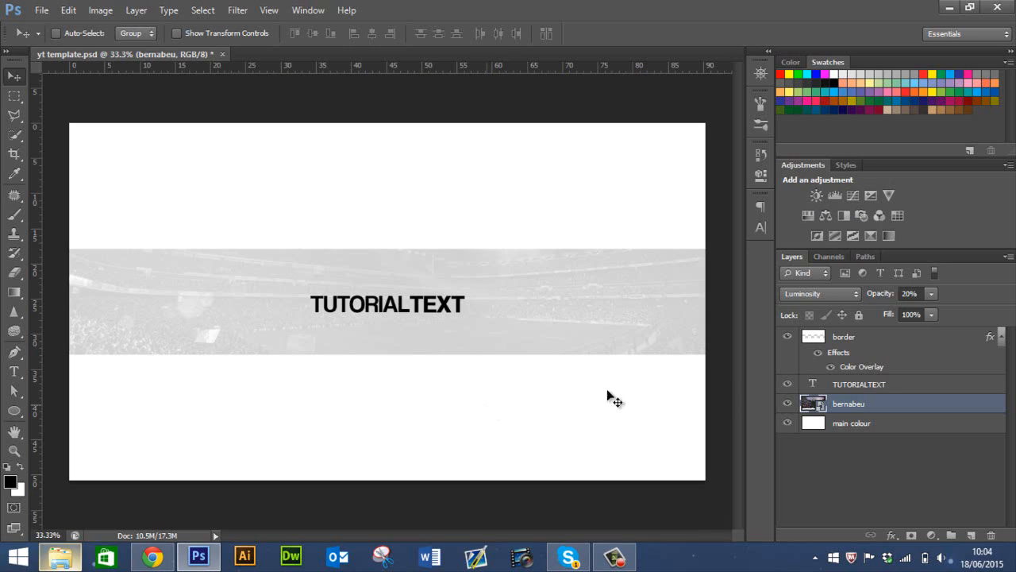
Step: Add an Outer Glow layer style to the TUTORIALTEXT layer and set its blend mode to Normal
click(896, 373)
click(896, 384)
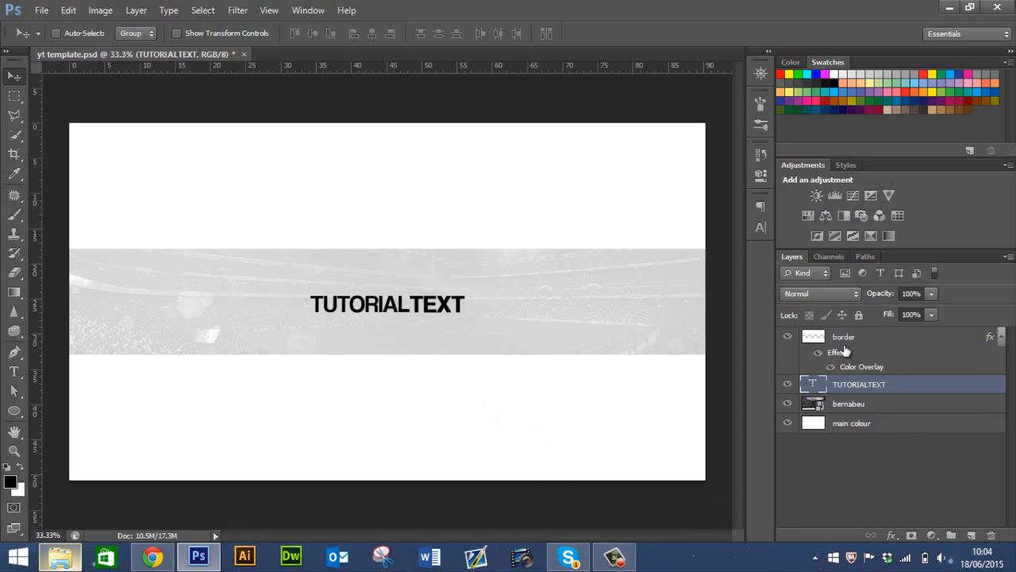
double_click(915, 385)
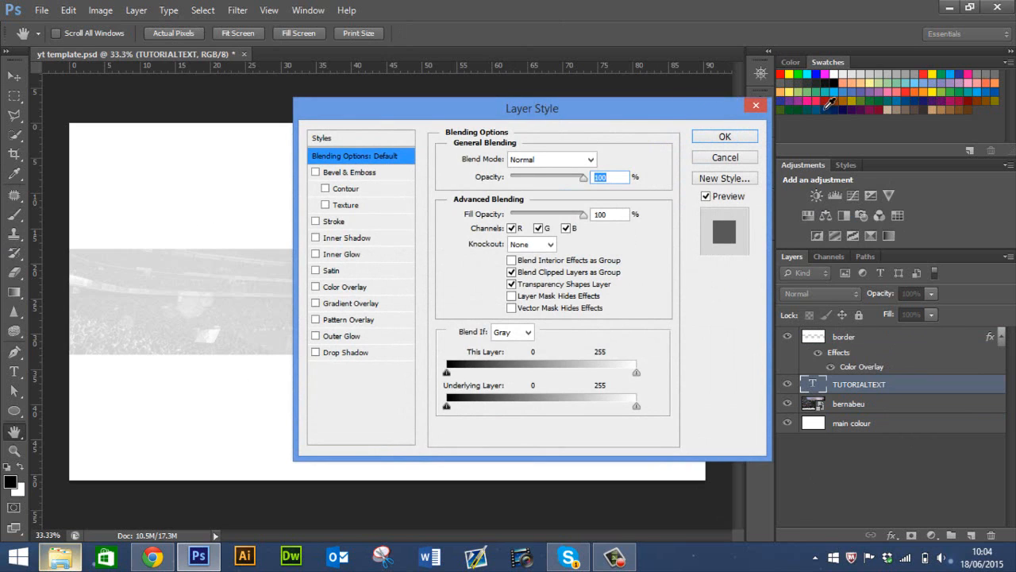
drag(622, 109, 846, 89)
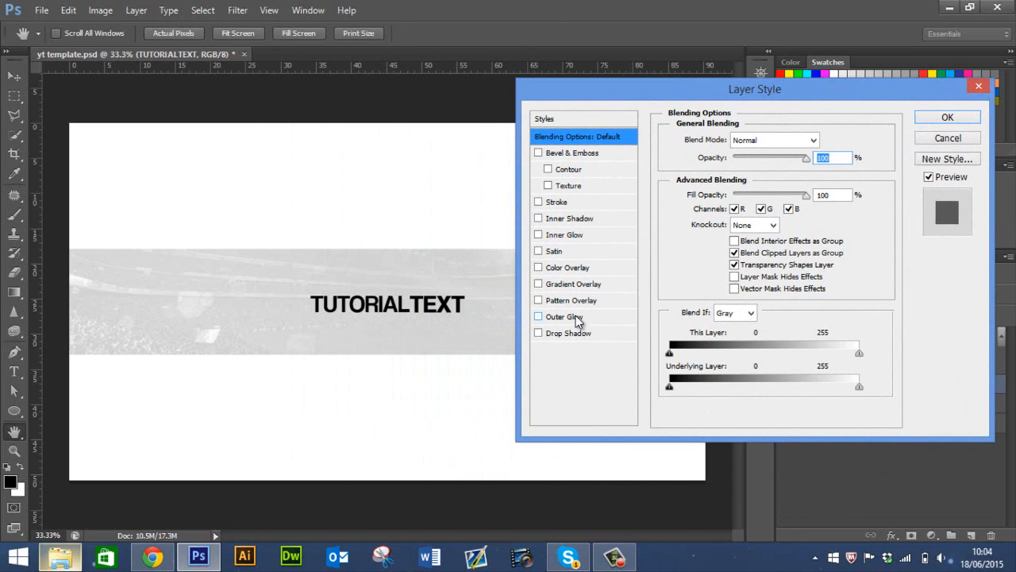
click(565, 317)
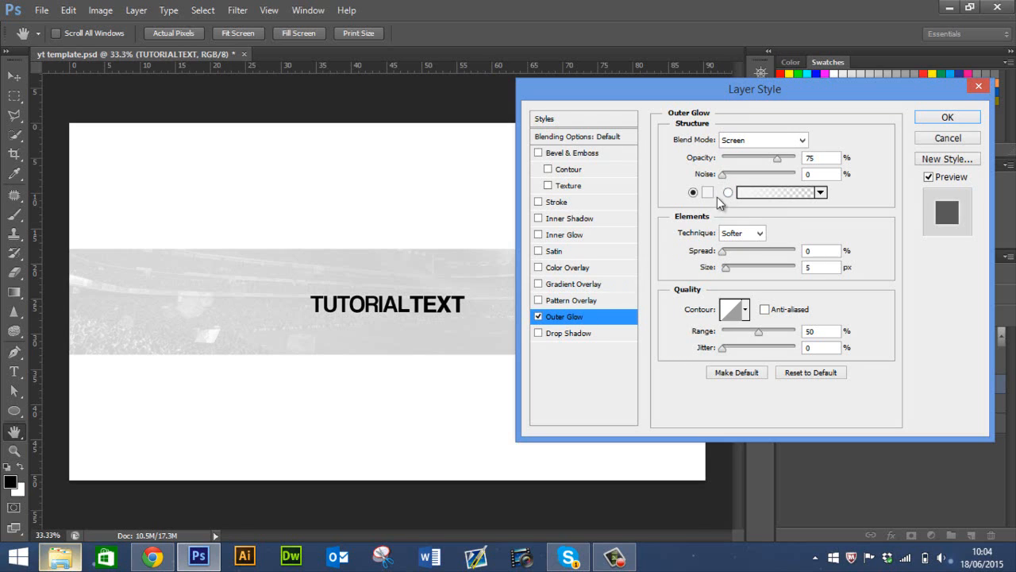
click(729, 139)
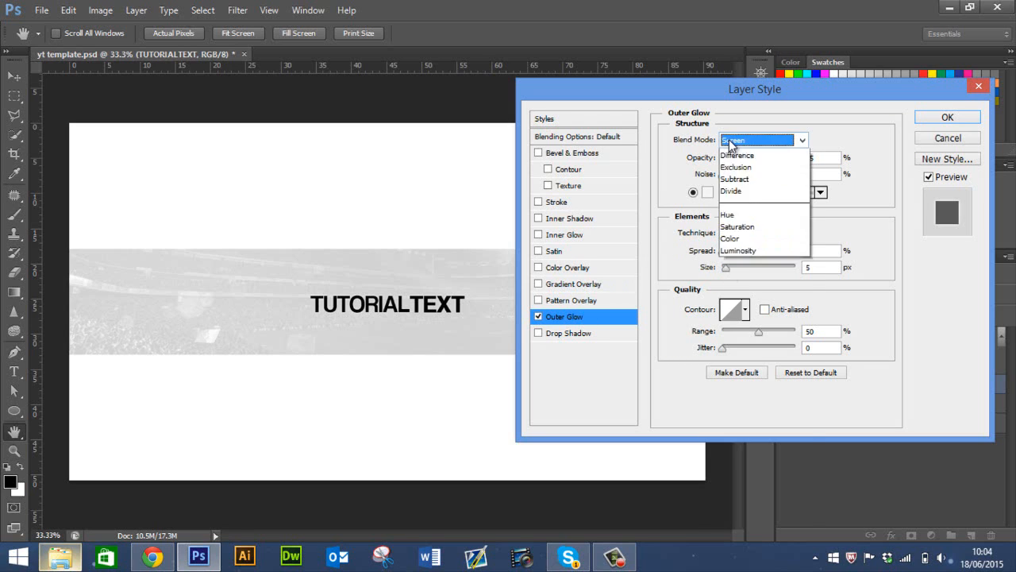
click(752, 155)
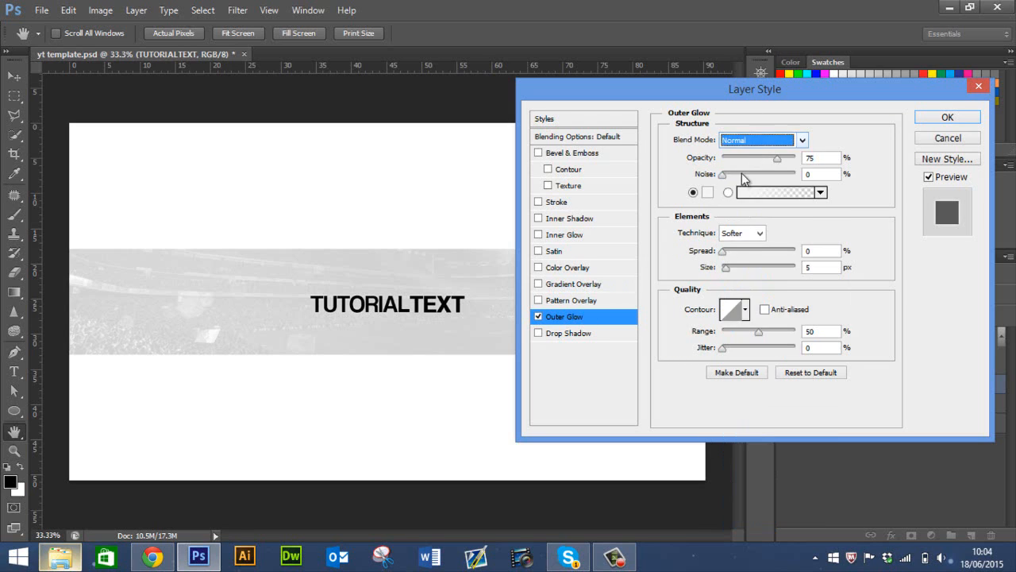
Step: Set the Outer Glow colour of the TUTORIALTEXT layer to black (000000)
click(707, 192)
click(707, 254)
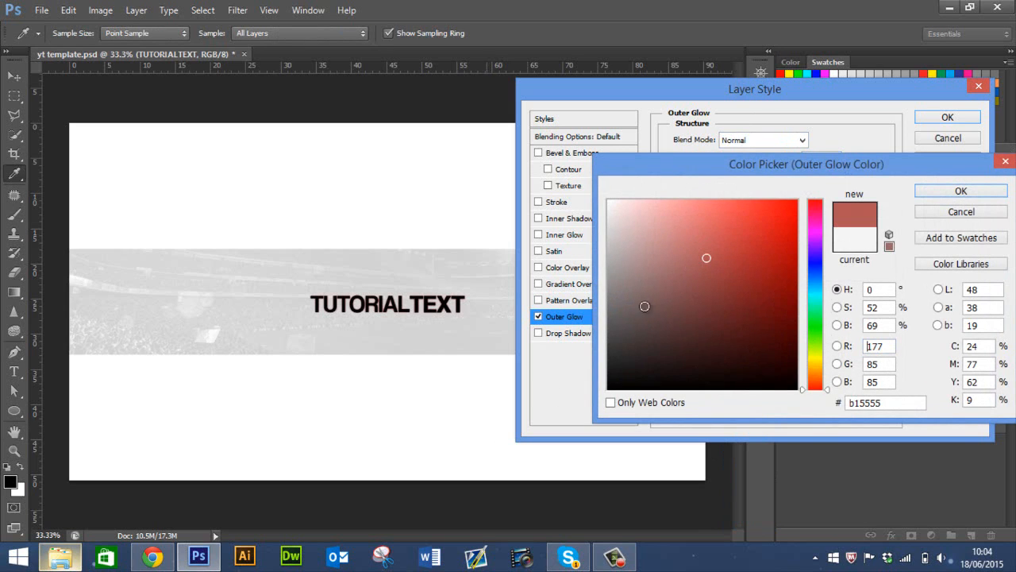
click(664, 295)
click(613, 375)
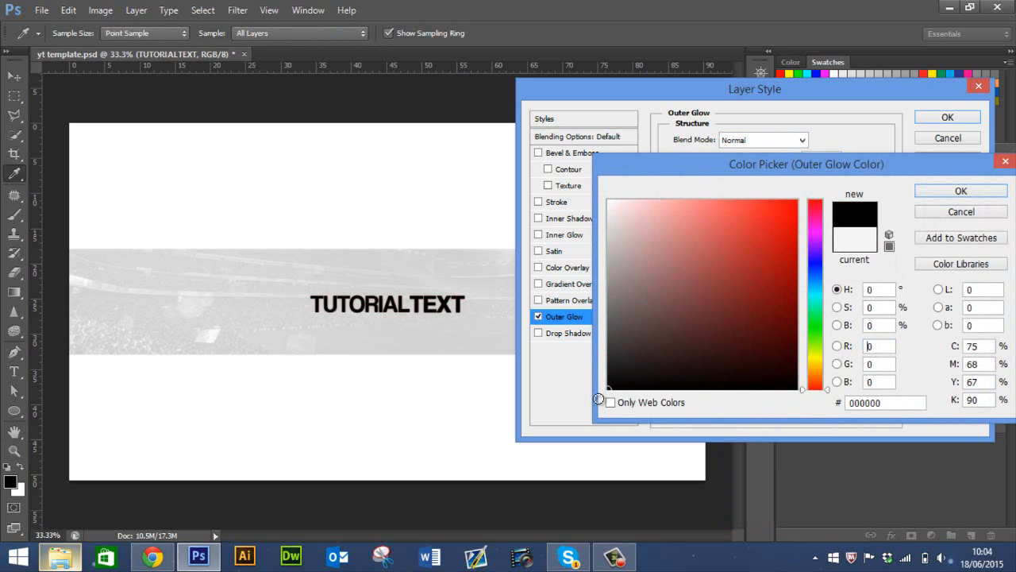
key(Return)
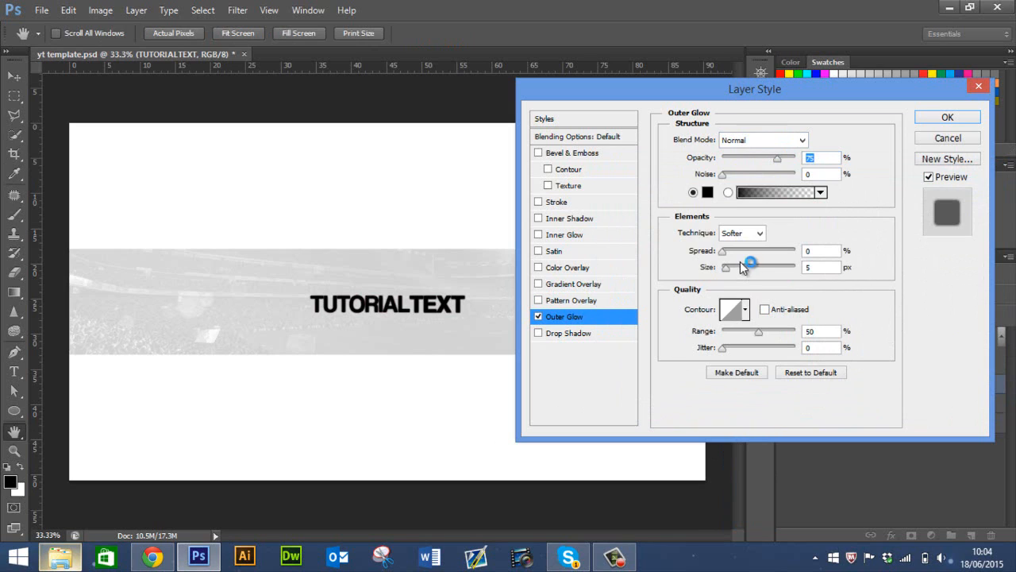
Step: Set the Outer Glow on the TUTORIALTEXT layer to a size of 43 px and an opacity of 10%, and apply it
drag(727, 273, 738, 273)
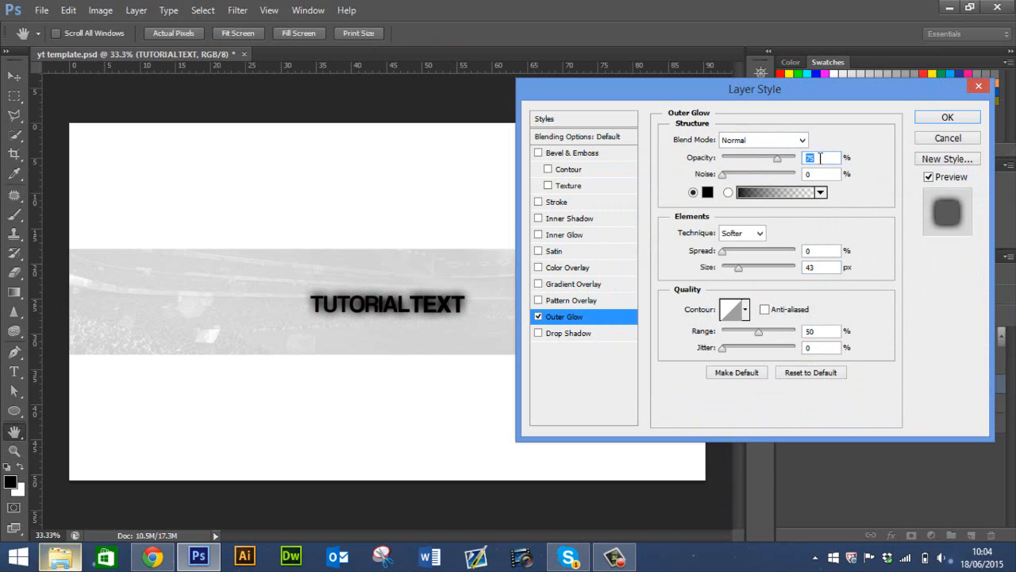
text(10)
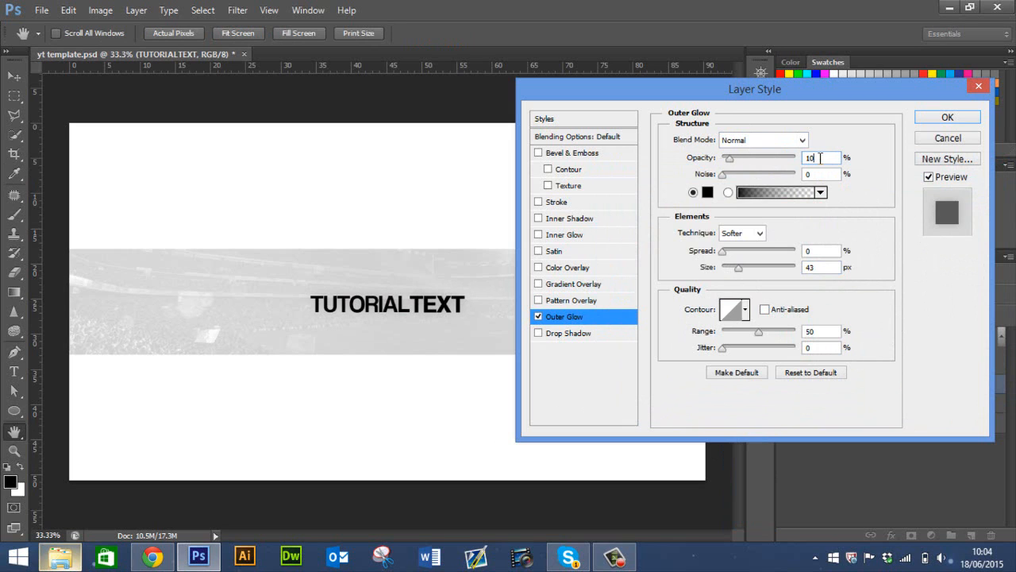
key(Return)
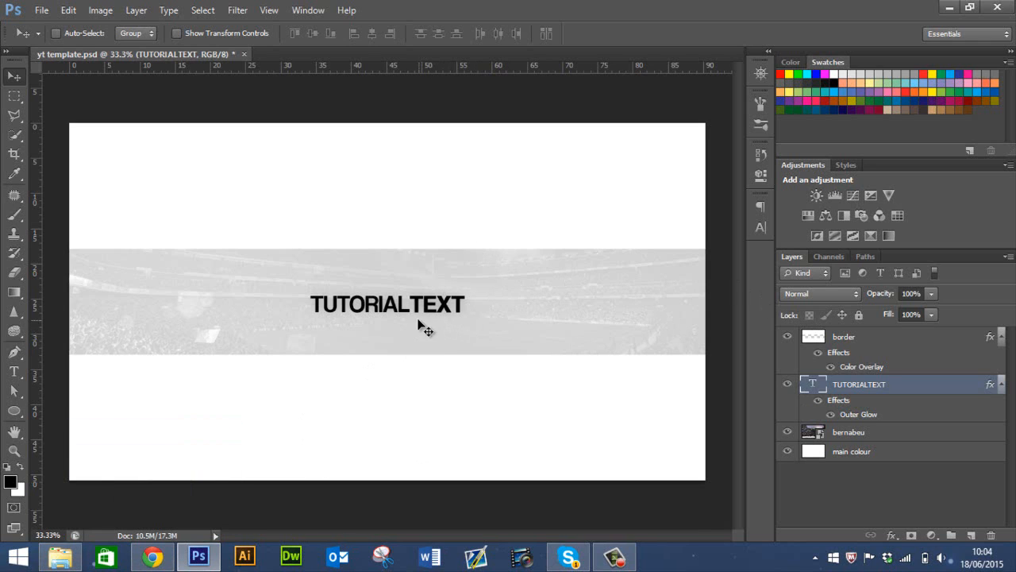
Step: Set the bernabeu layer's opacity to 15%
click(848, 432)
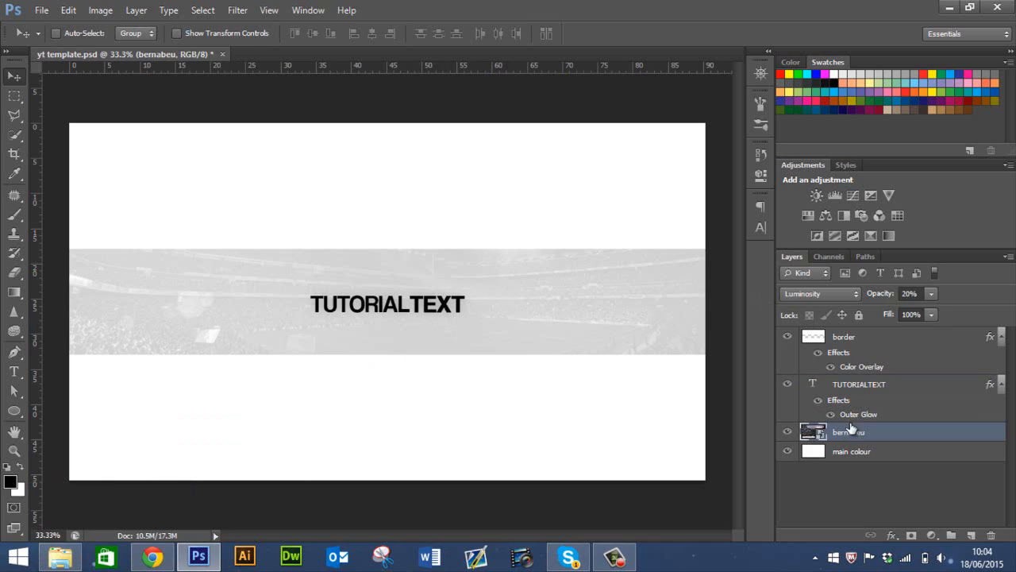
click(910, 294)
text(15)
key(Return)
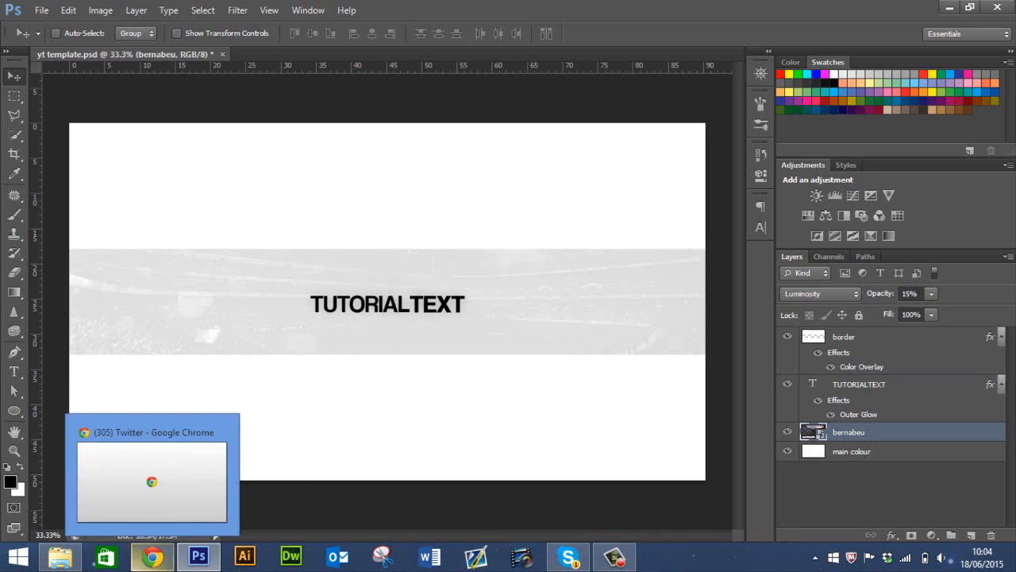
Step: Place mybestcircle.png from the Other Resources folder above the bernabeu layer and enlarge it around its centre behind the text
click(60, 557)
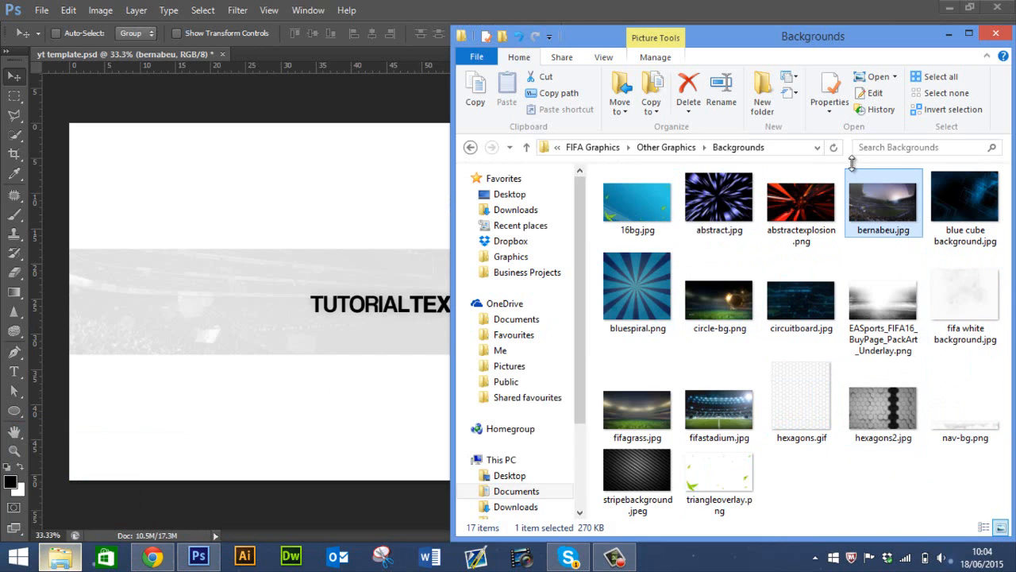
click(658, 148)
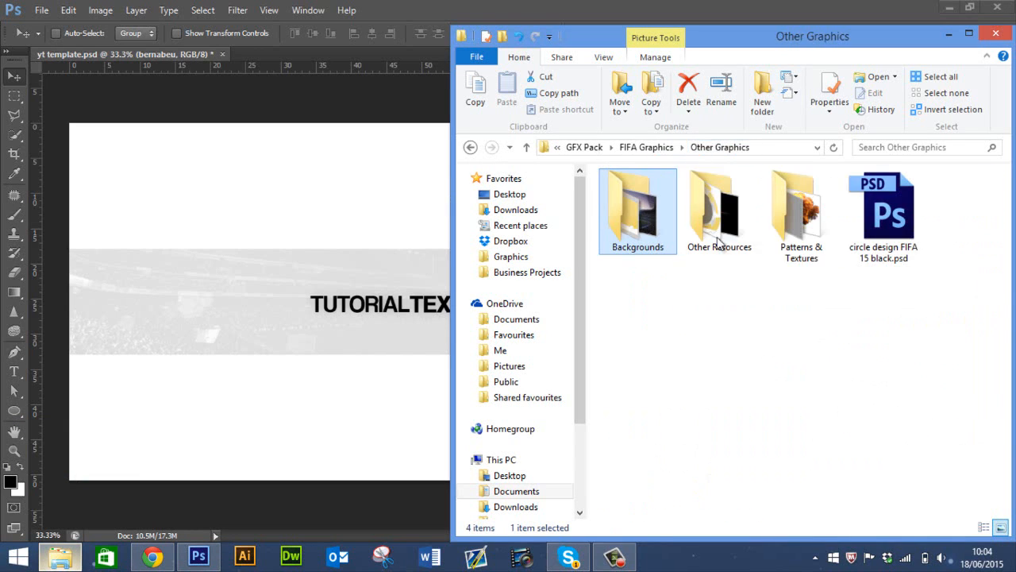
double_click(725, 218)
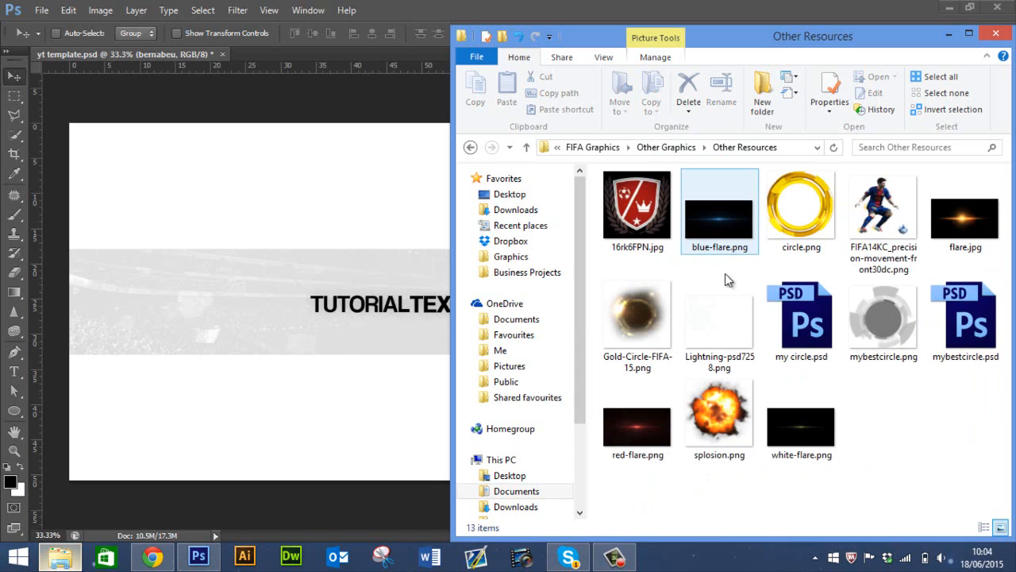
drag(876, 319, 388, 318)
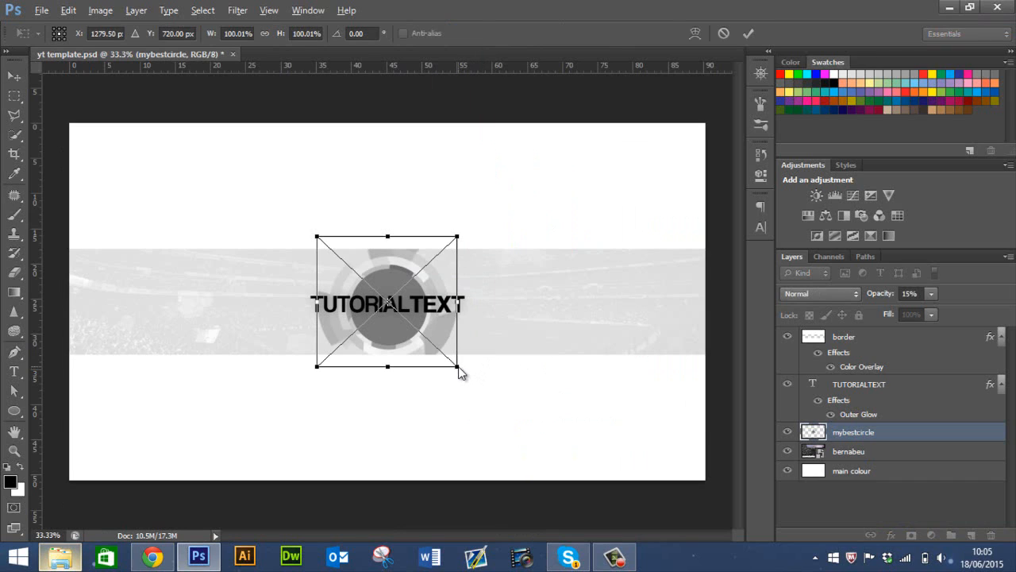
key(alt+space)
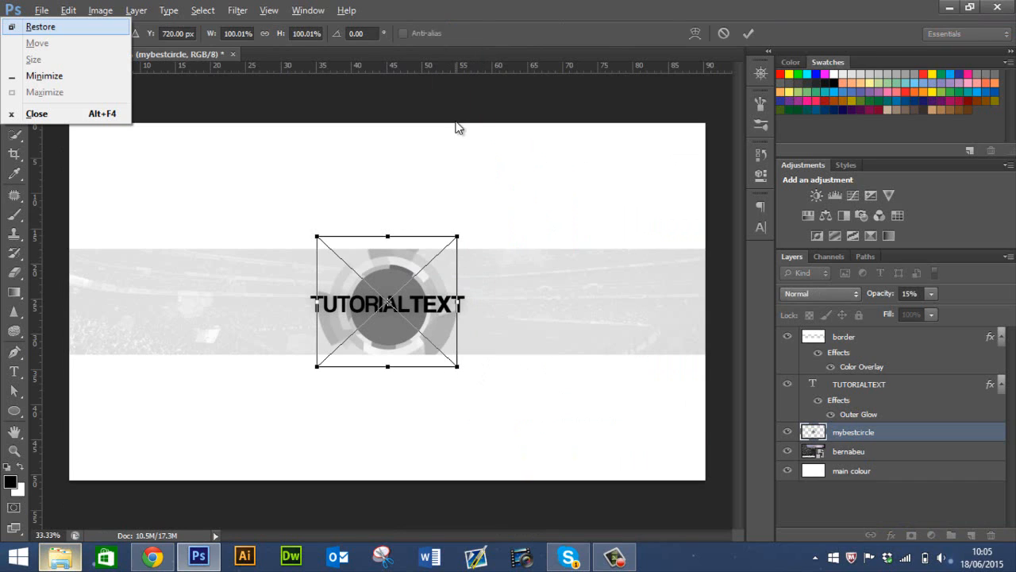
click(447, 11)
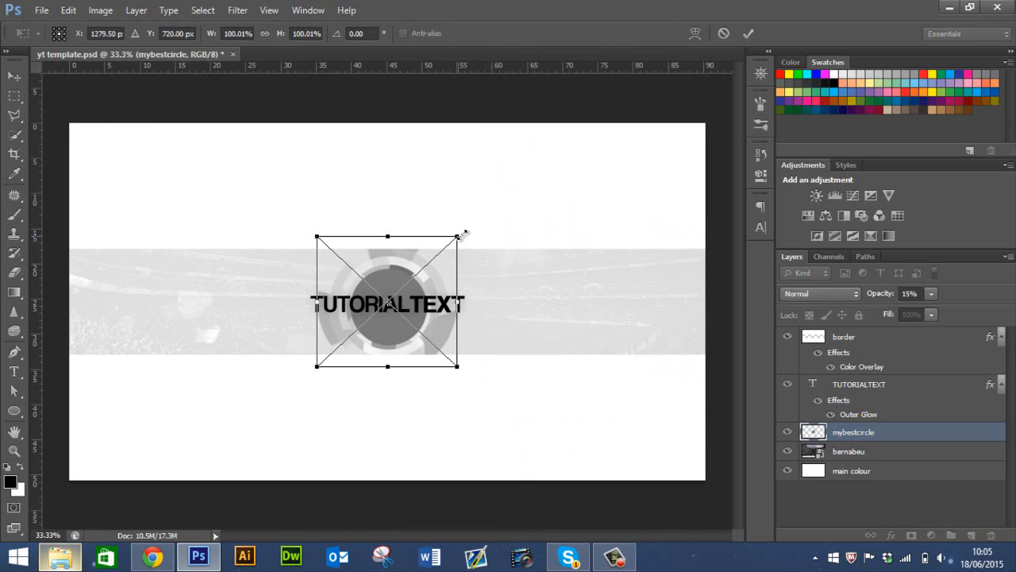
drag(459, 235, 490, 206)
key(Return)
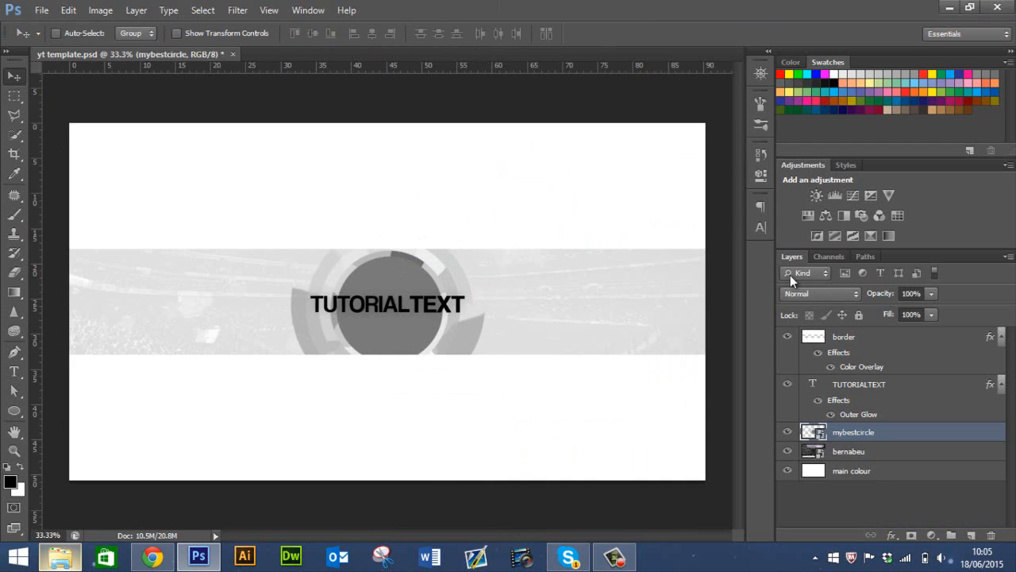
Step: Set the mybestcircle layer's blend mode to Soft Light, then try duplicating the layer and undo the duplicate
click(803, 293)
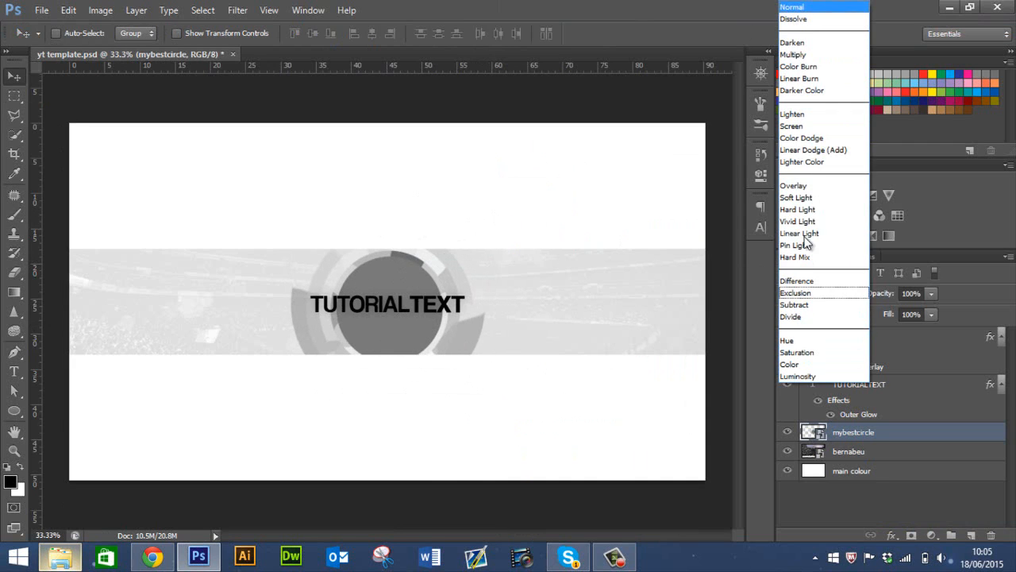
click(807, 196)
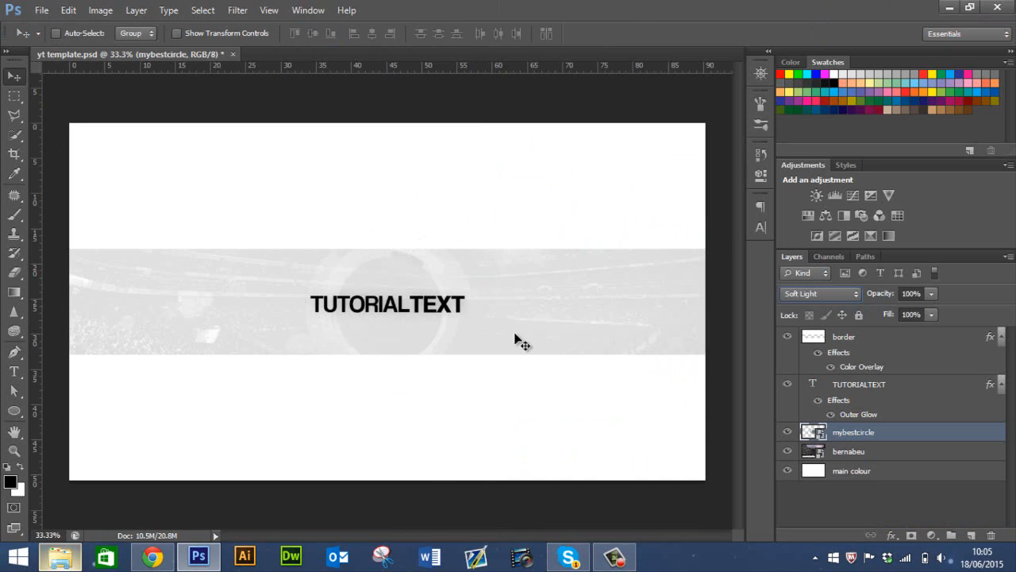
key(ctrl+j)
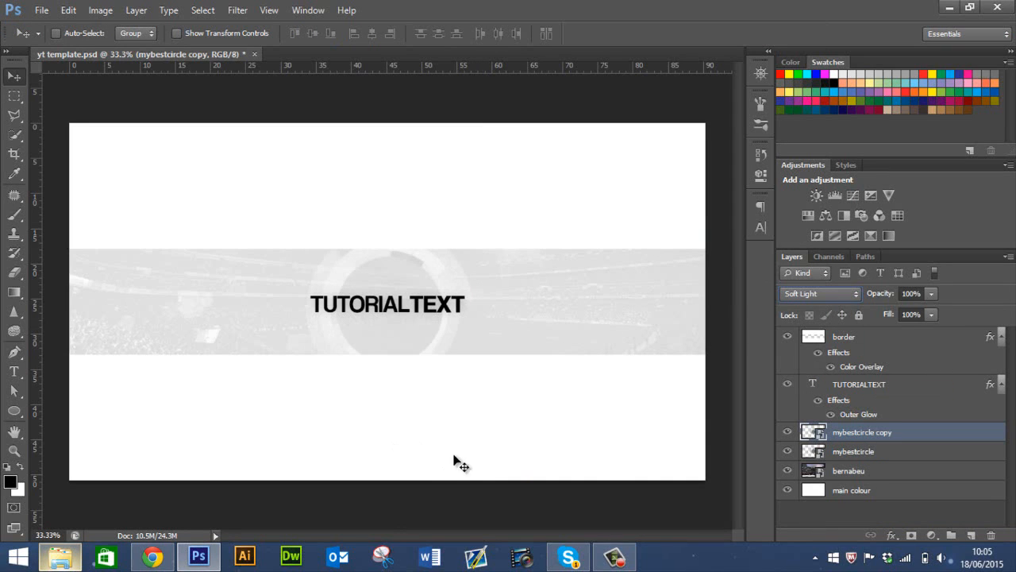
key(ctrl+z)
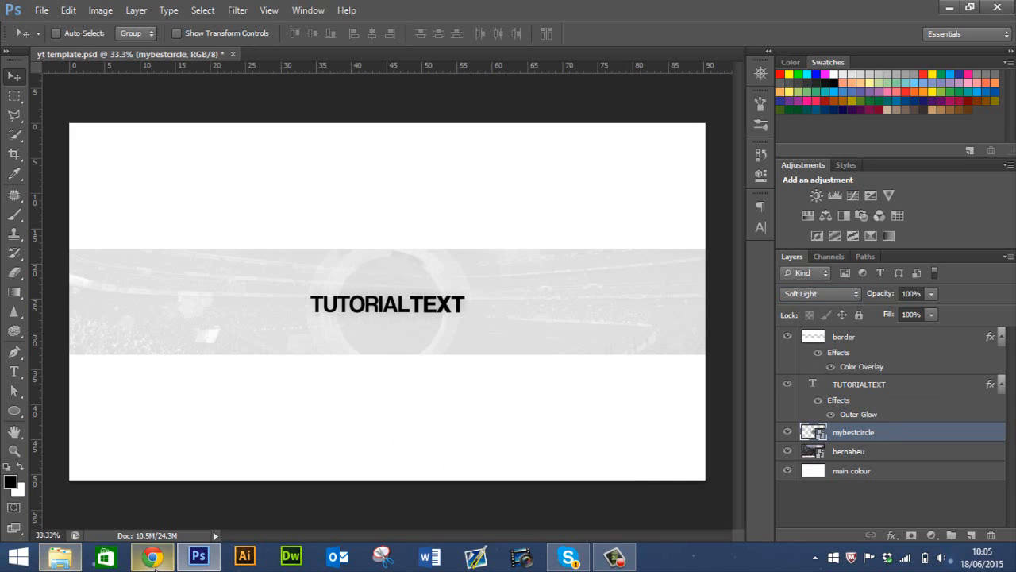
Step: Place OldCanvas.jpg from the Patterns & Textures folder above mybestcircle and enlarge it to cover the full width of the stadium band
click(78, 554)
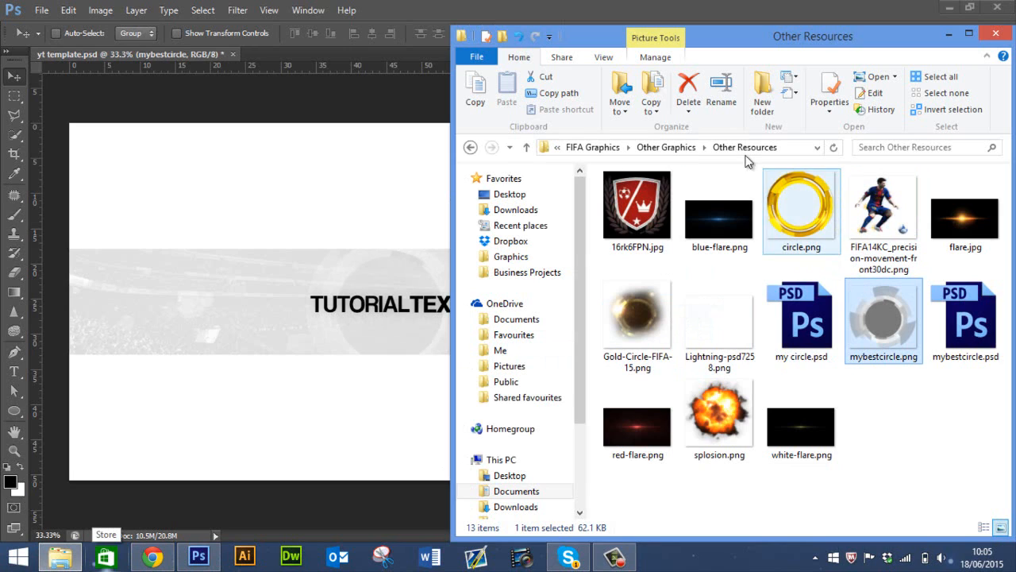
click(686, 151)
double_click(797, 190)
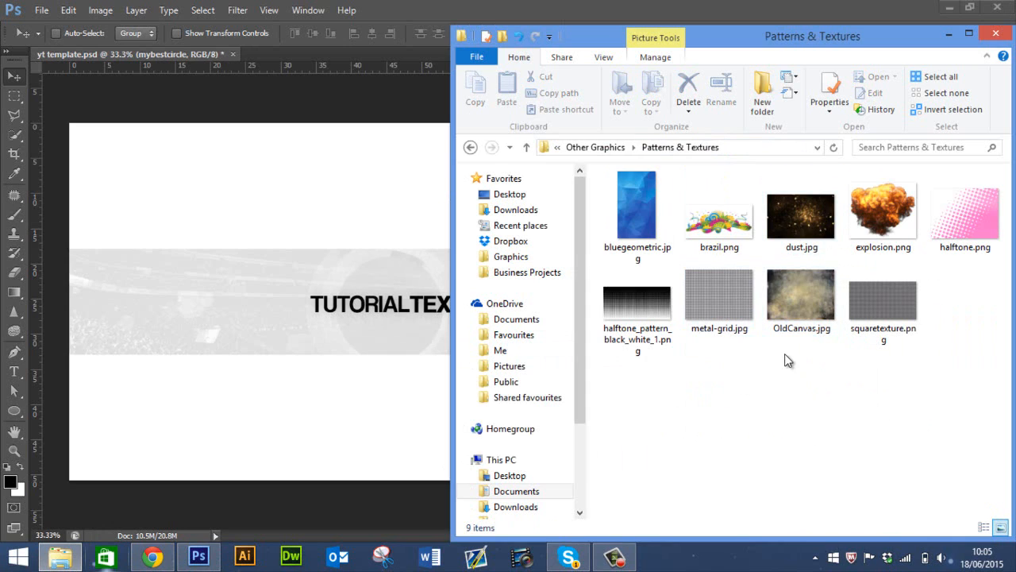
drag(783, 306, 238, 261)
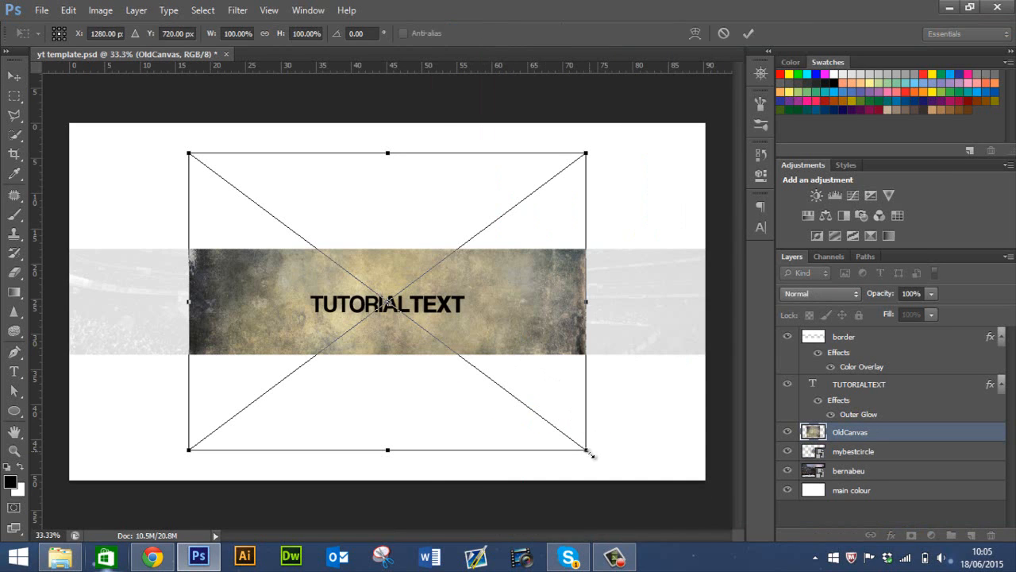
drag(587, 449, 714, 563)
key(Return)
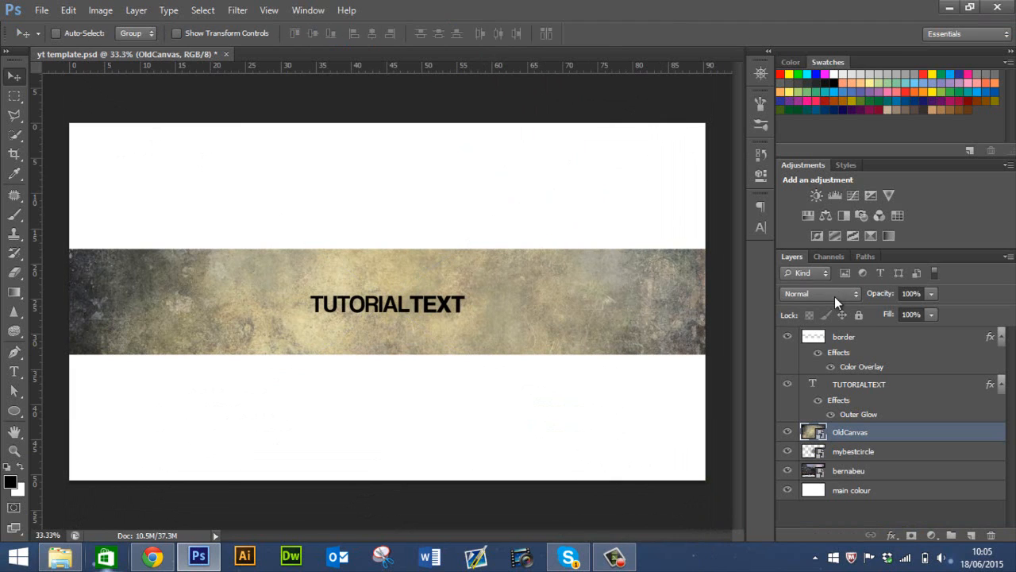
Step: Set the OldCanvas layer to Overlay, compare it hidden and shown, and move it below the mybestcircle layer
click(834, 295)
click(821, 189)
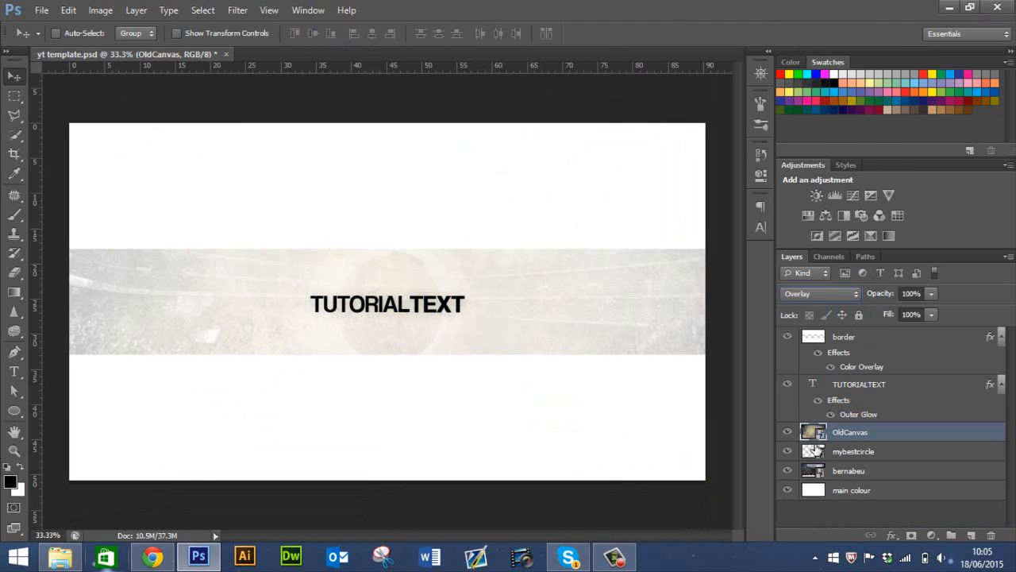
click(789, 432)
click(788, 432)
drag(856, 434, 856, 472)
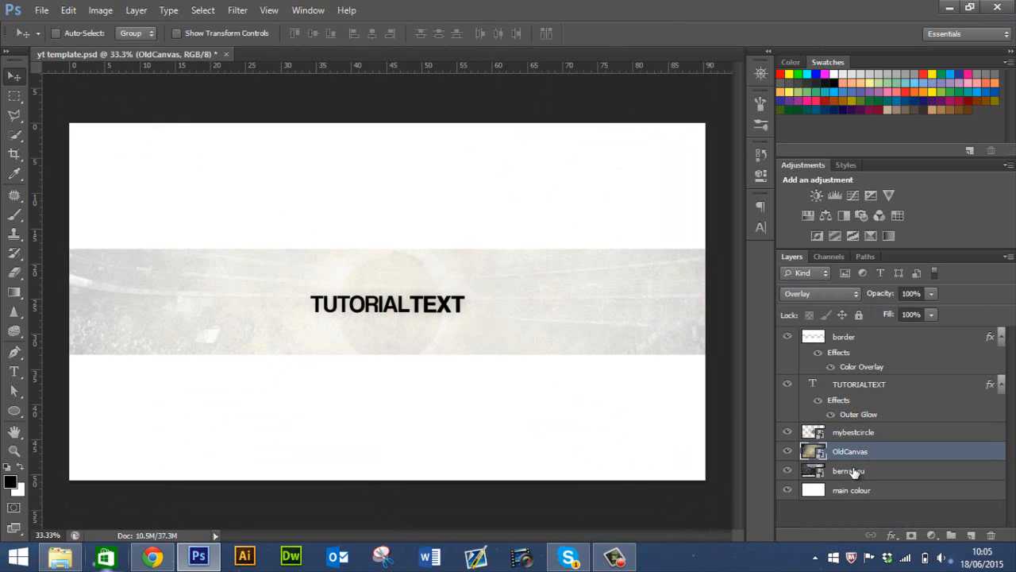
click(787, 433)
Step: Create a new layer above TUTORIALTEXT and ready the Brush tool with the soft round 400 px tip at 0% hardness
click(857, 387)
click(970, 537)
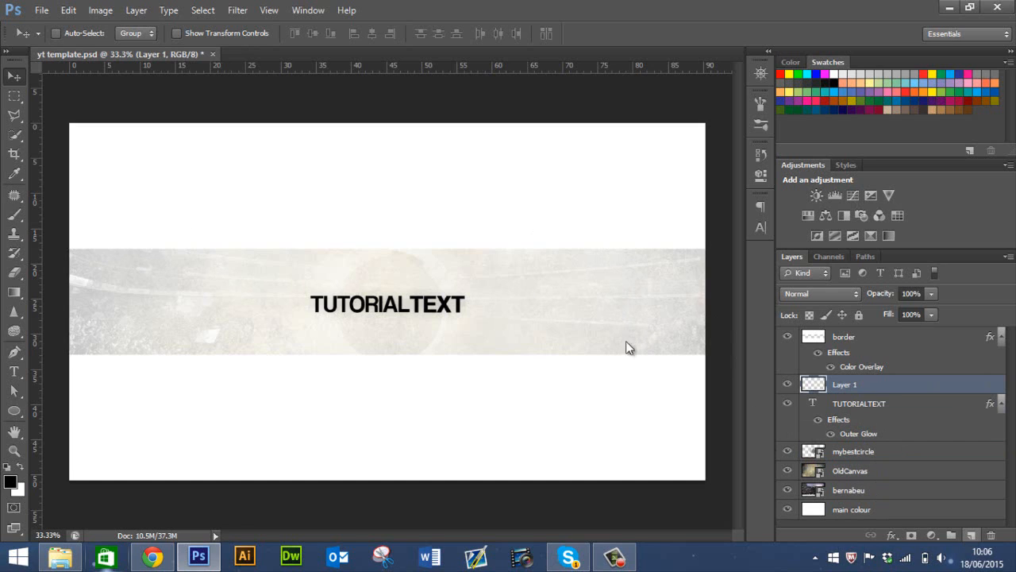
click(11, 214)
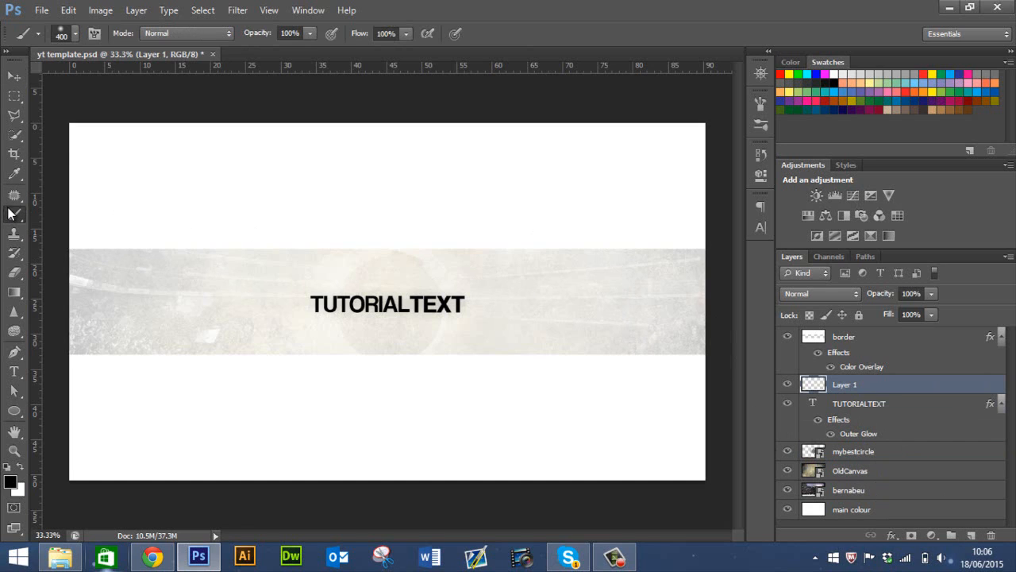
click(66, 39)
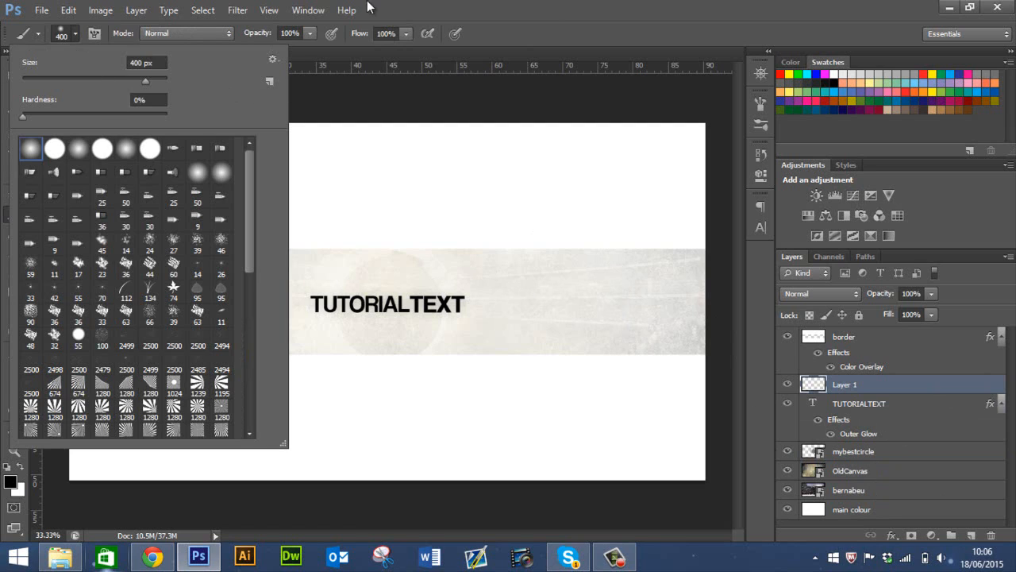
click(474, 7)
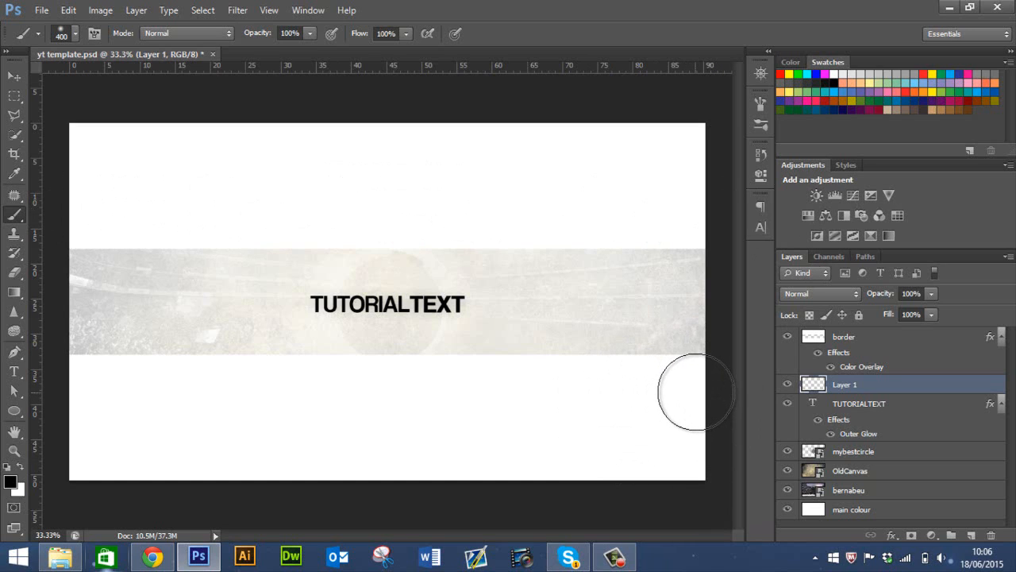
mouse_move(695, 391)
mouse_down()
mouse_move(515, 385)
mouse_move(294, 392)
mouse_up()
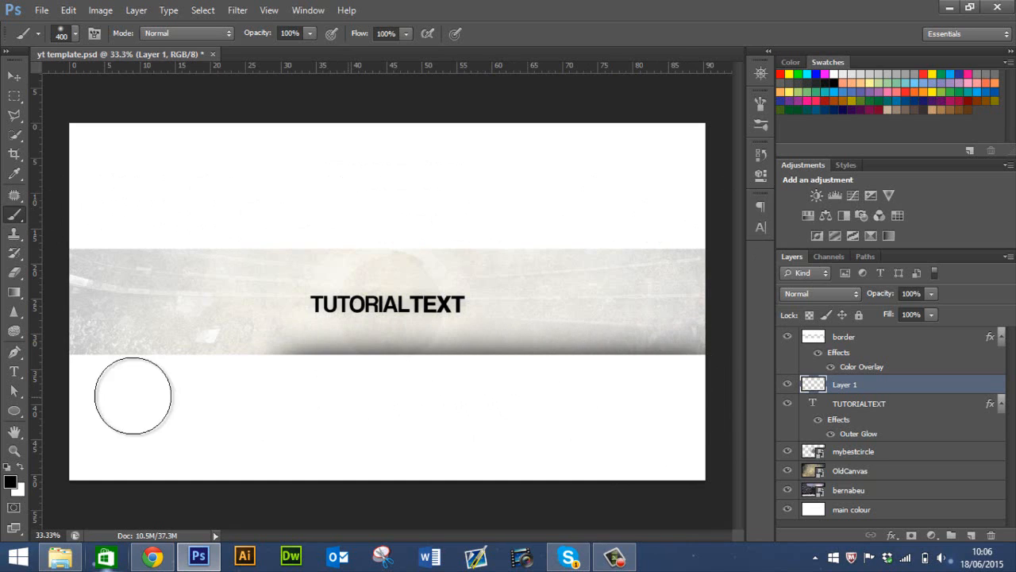
drag(133, 396, 103, 394)
key(ctrl+z)
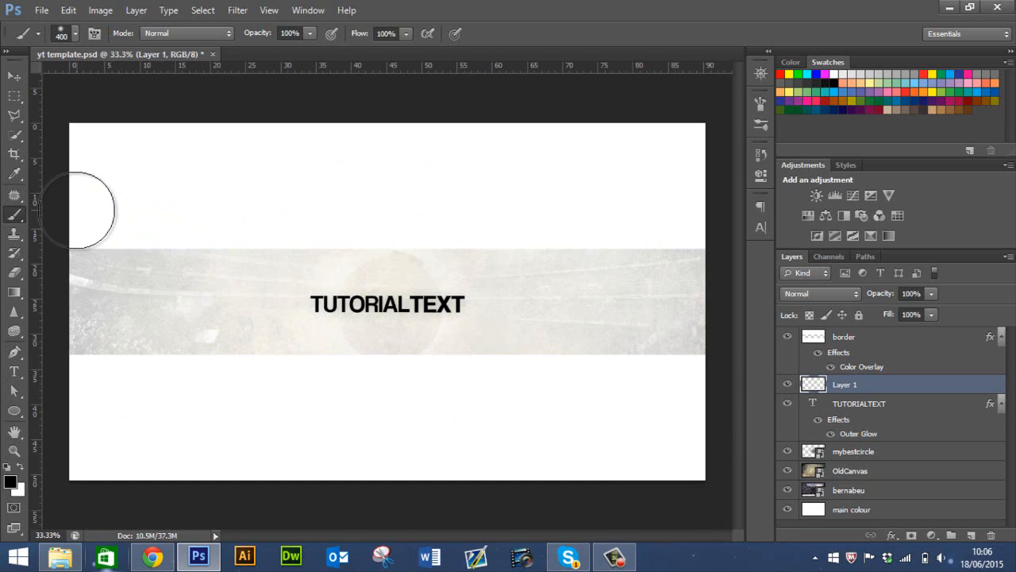
Step: Paint soft black shading along the upper and lower edges of the stadium band on Layer 1
drag(79, 210, 719, 212)
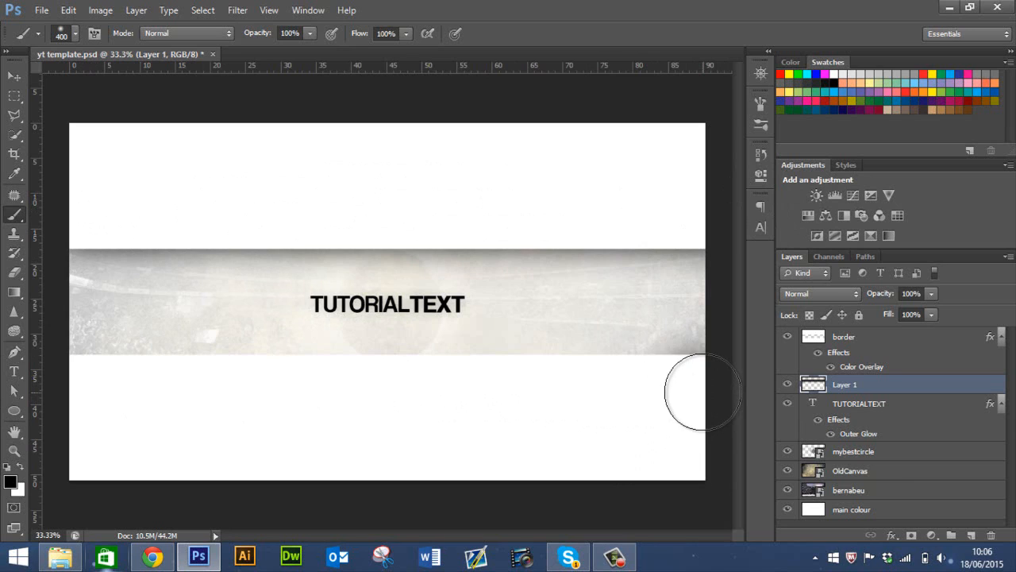
drag(702, 392, 544, 397)
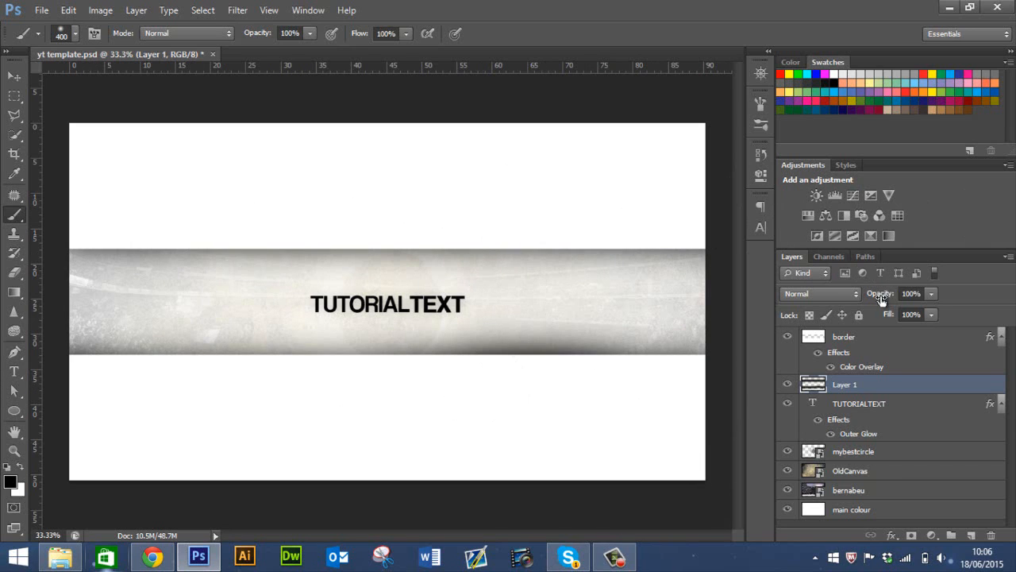
Step: Set Layer 1's opacity to 30% and compare the band with the shading hidden and shown
click(911, 294)
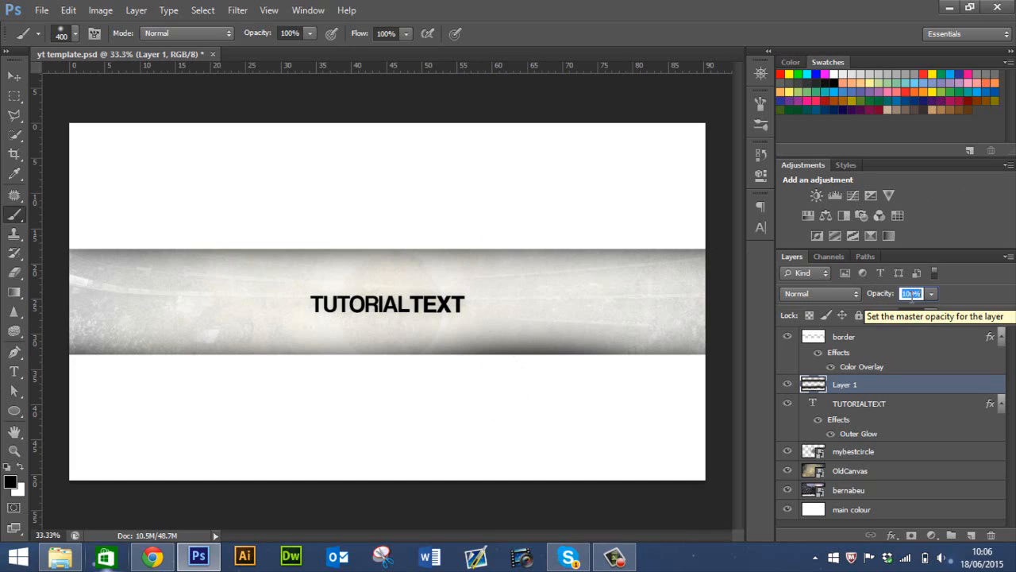
text(30)
key(BackSpace)
key(BackSpace)
text(40)
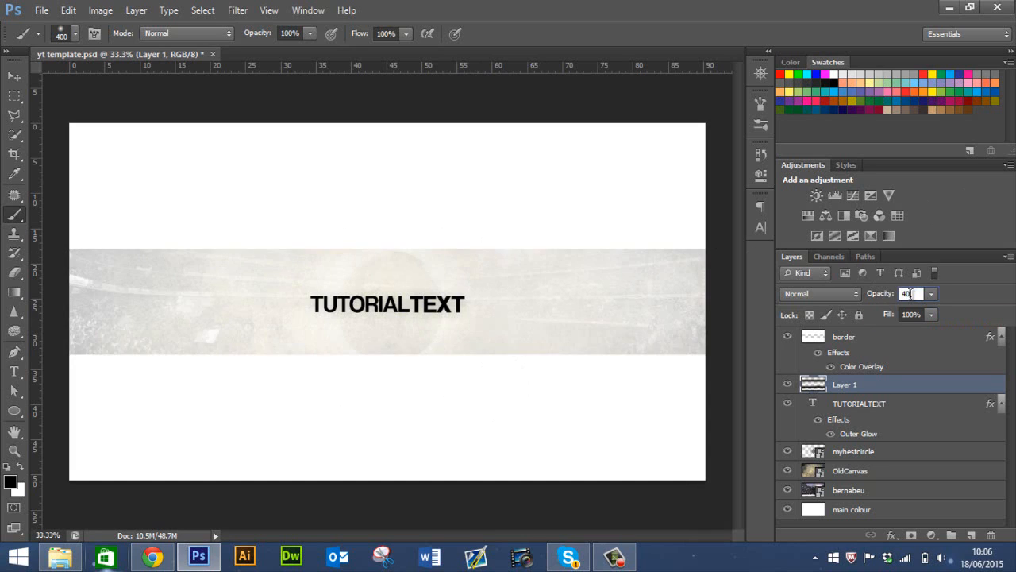
key(BackSpace)
key(BackSpace)
text(30)
key(Return)
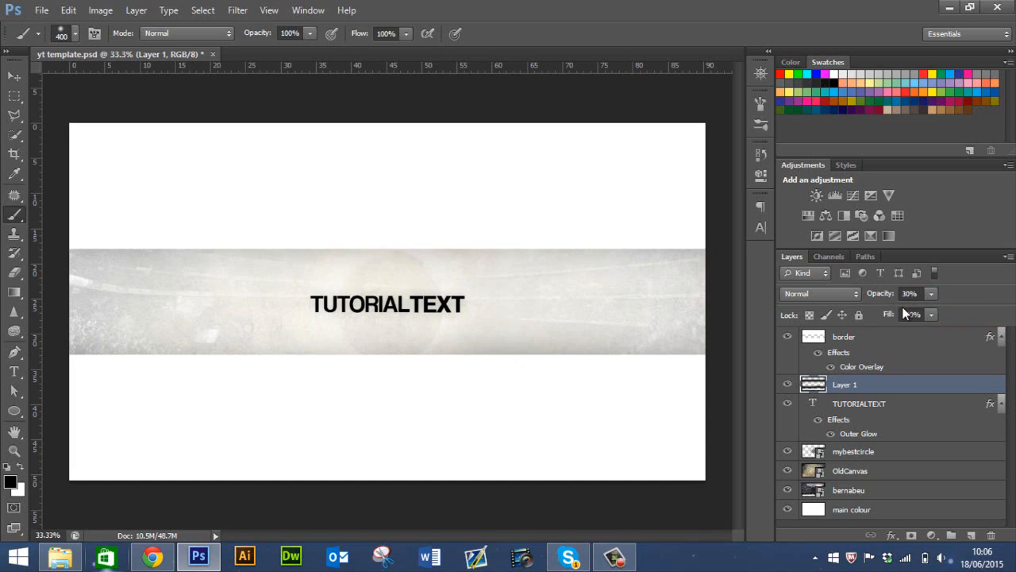
click(787, 385)
click(787, 385)
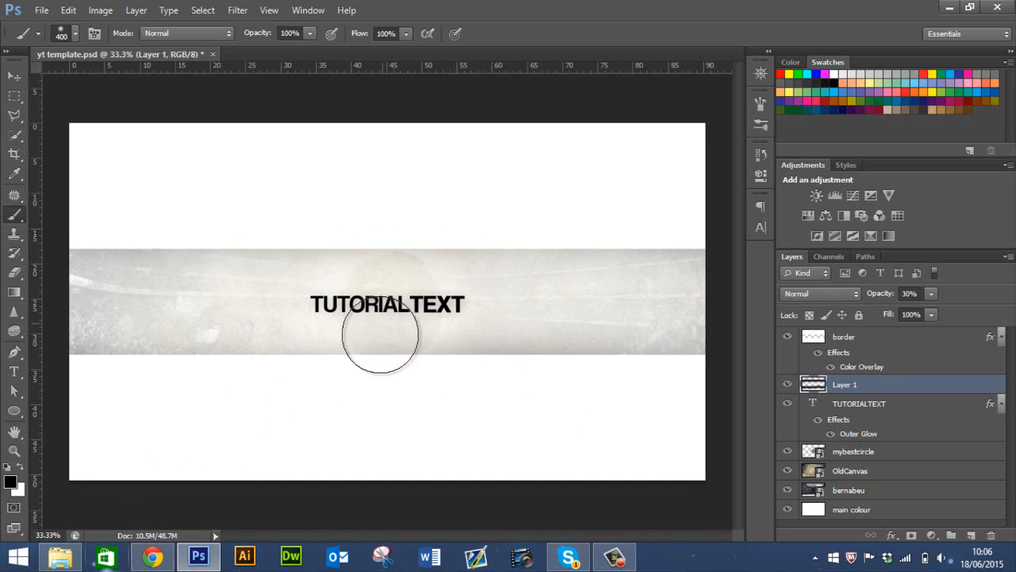
Step: Ready the Type tool, then switch to Chrome and search Google Images for "twitter logo" in a new tab
click(13, 371)
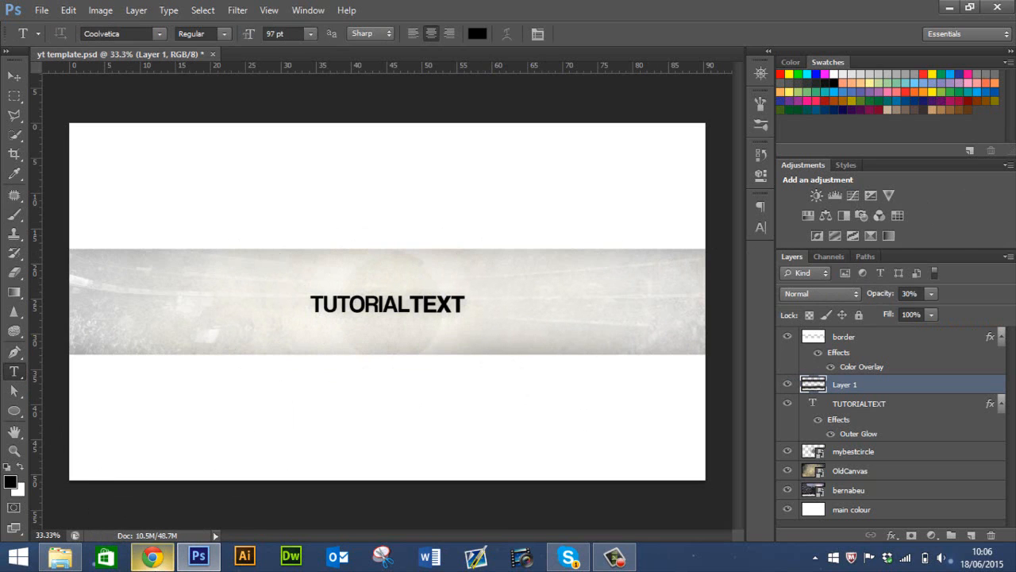
click(152, 557)
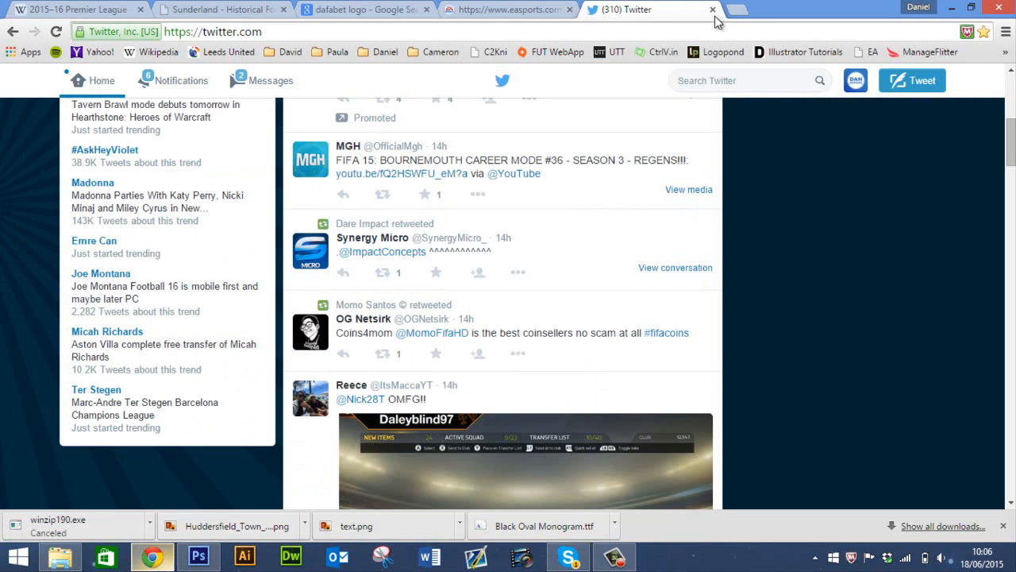
click(733, 10)
text(t)
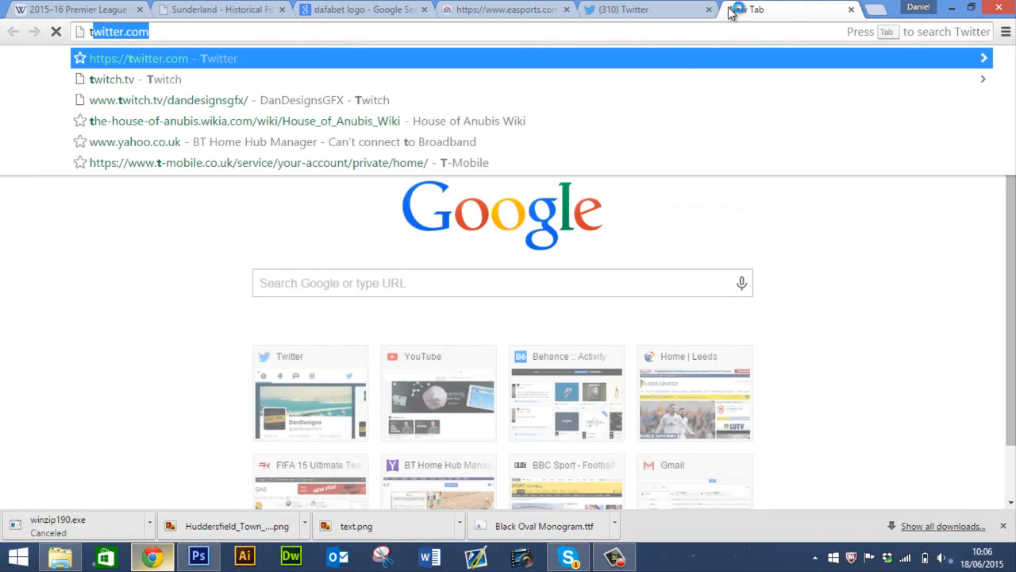
text(witter logo)
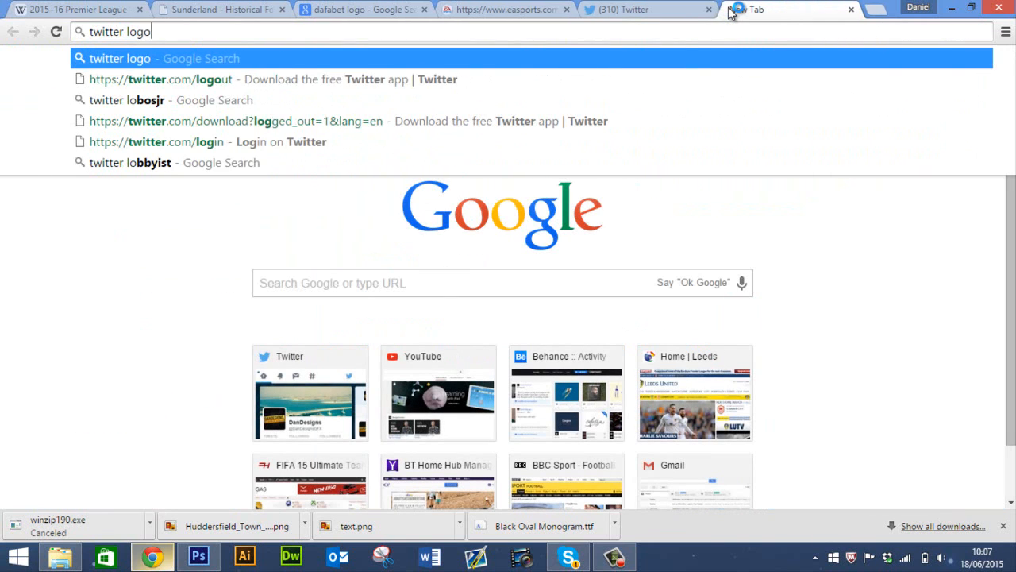
key(Return)
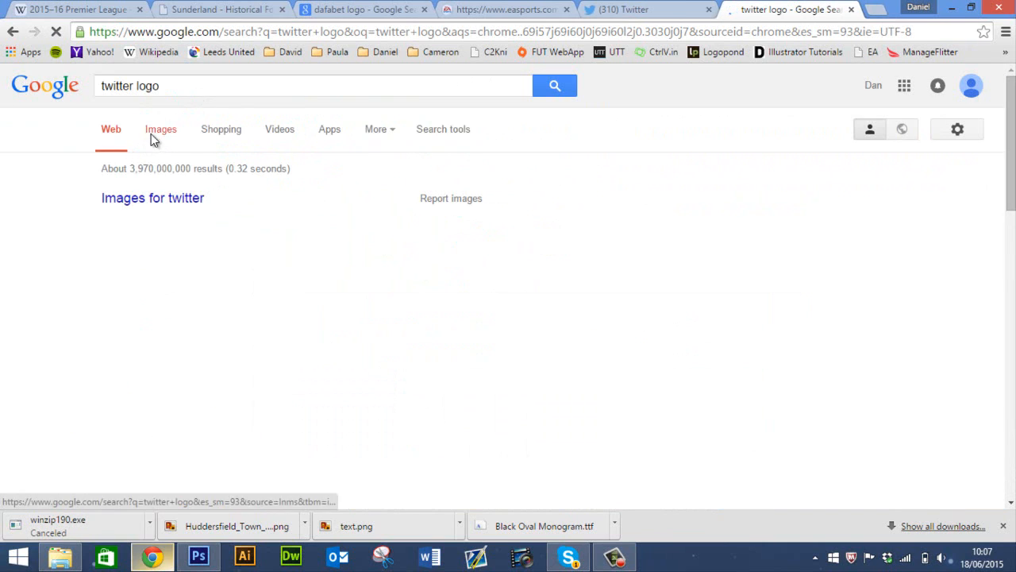
click(153, 139)
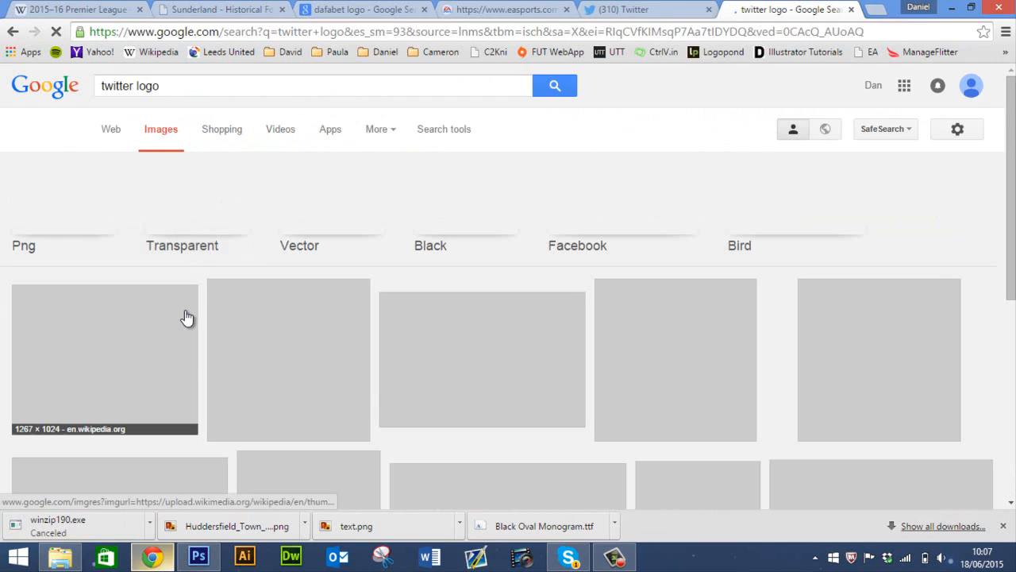
Step: Open the blue Twitter bird logo from Wikipedia at full size and copy the image
scroll(183, 320, down, 2)
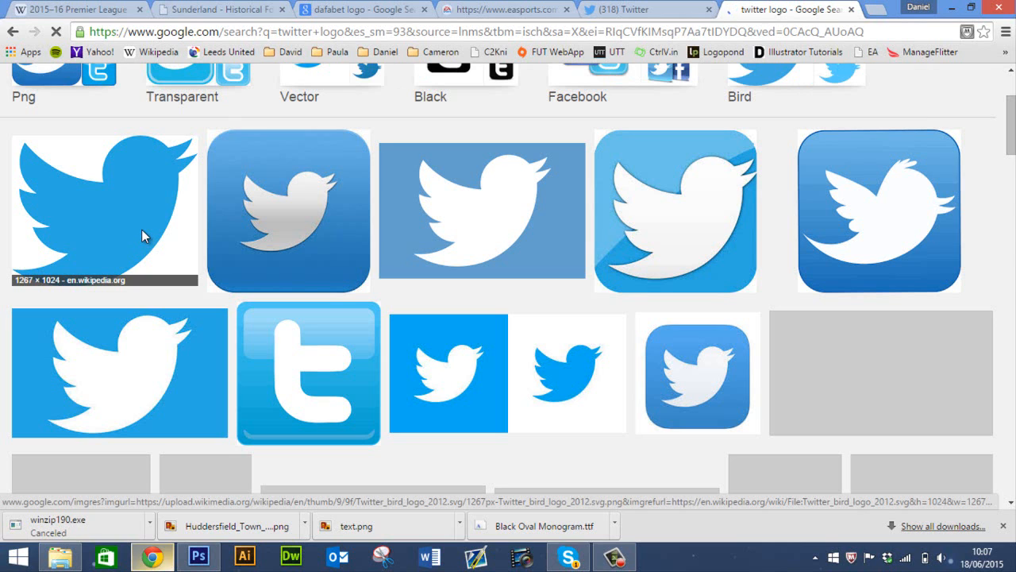
click(96, 228)
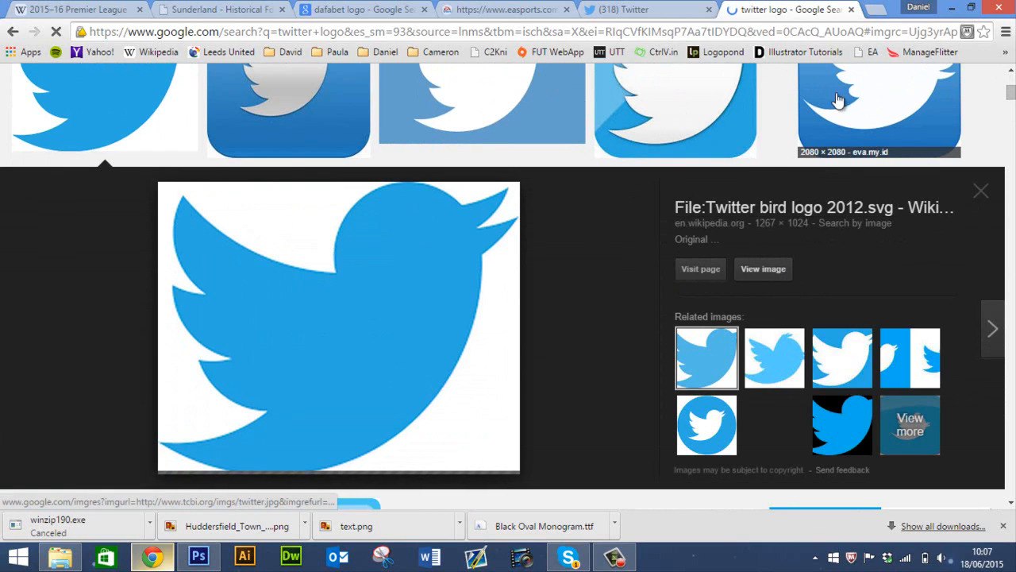
scroll(713, 162, up, 2)
scroll(712, 162, down, 5)
scroll(713, 165, down, 2)
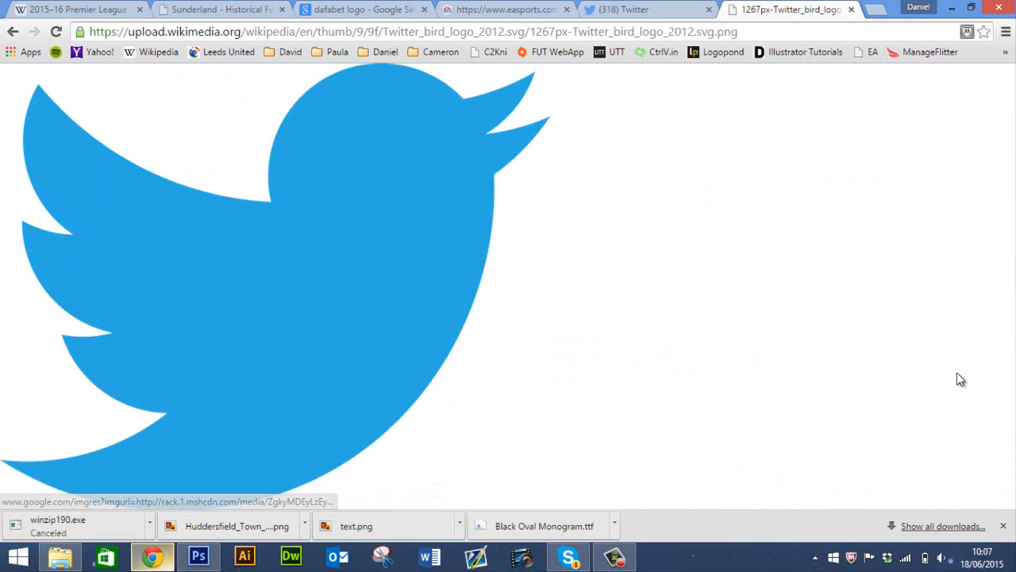
right_click(357, 222)
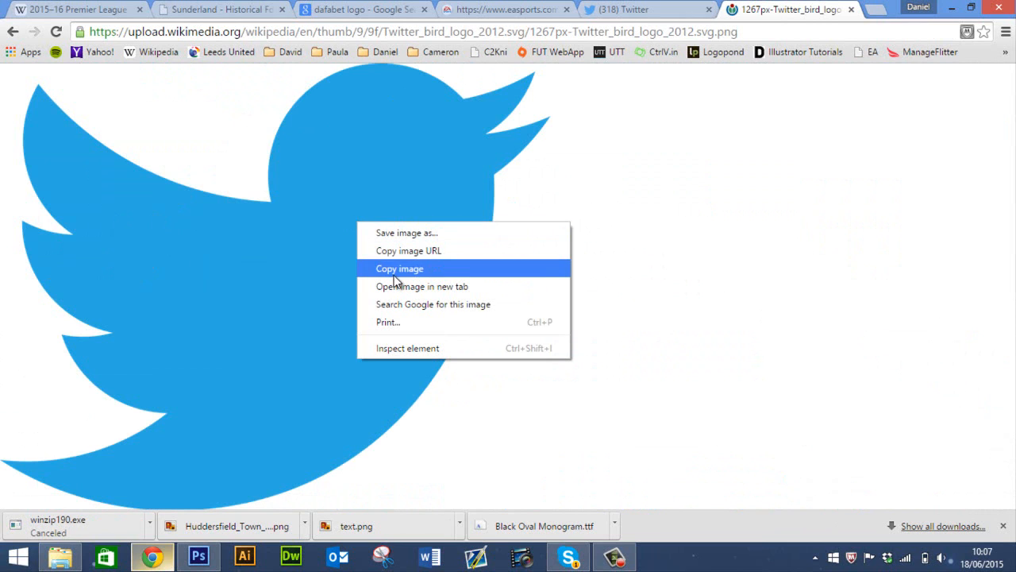
click(393, 273)
Step: Switch to Photoshop, paste the Twitter logo above Layer 1 and scale it down with the transform controls shown
click(200, 557)
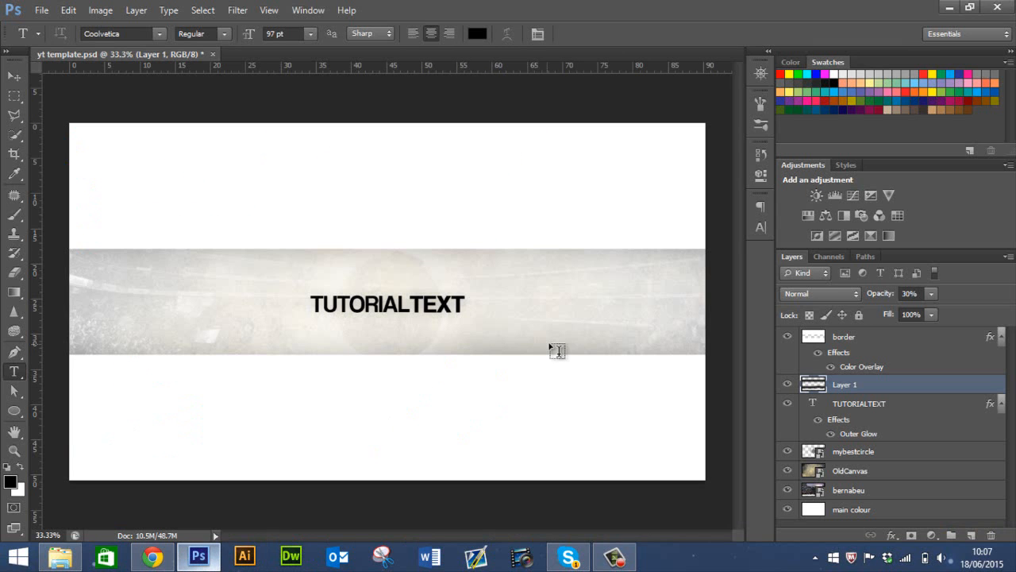
key(ctrl+v)
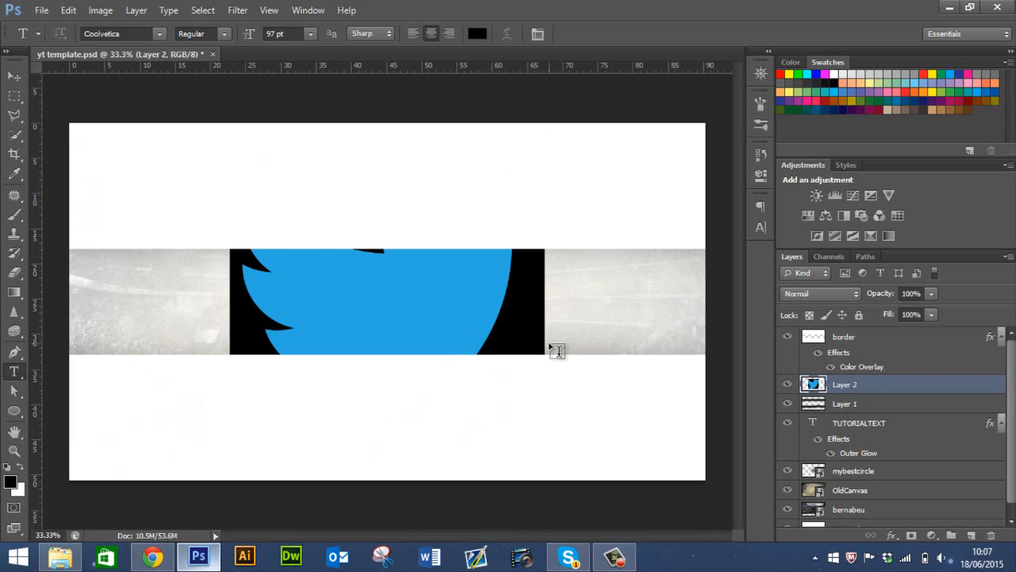
click(14, 76)
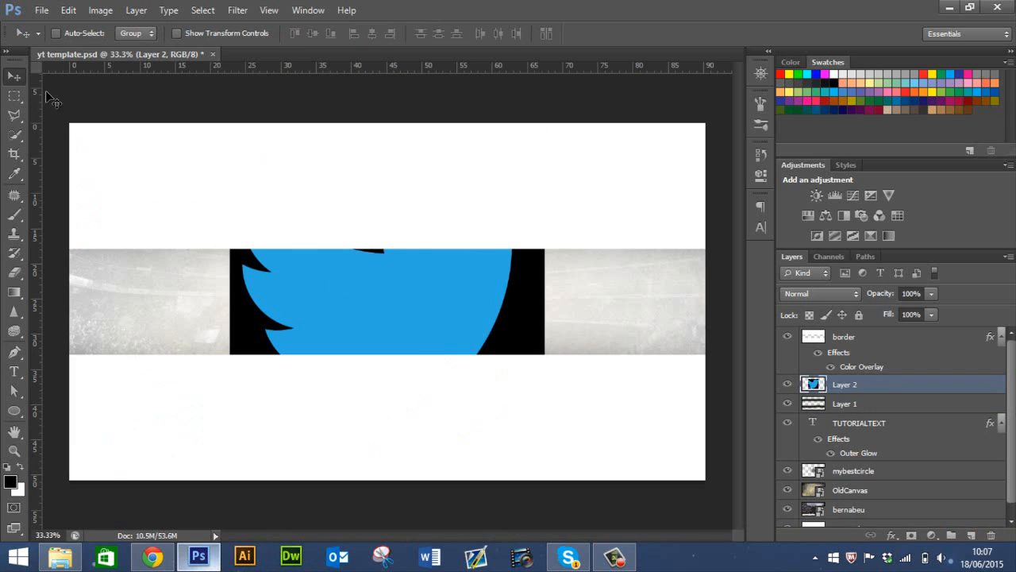
click(216, 37)
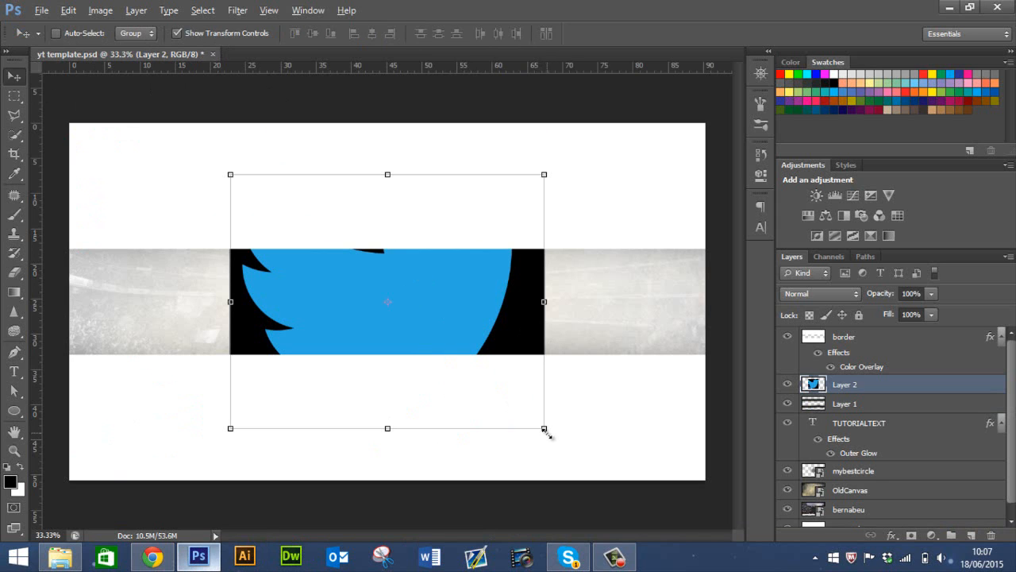
drag(548, 435, 422, 333)
key(Return)
Step: Delete the black background on both sides of the Twitter bird using the Magic Wand at tolerance 70, and clear the selection
key(ctrl+plus)
key(ctrl+plus)
key(ctrl+plus)
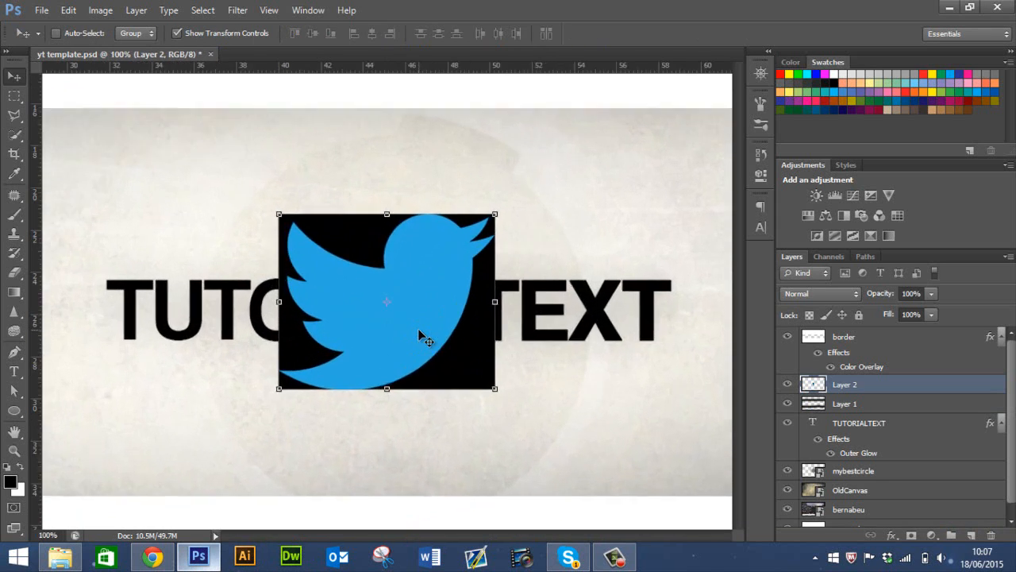
key(ctrl+plus)
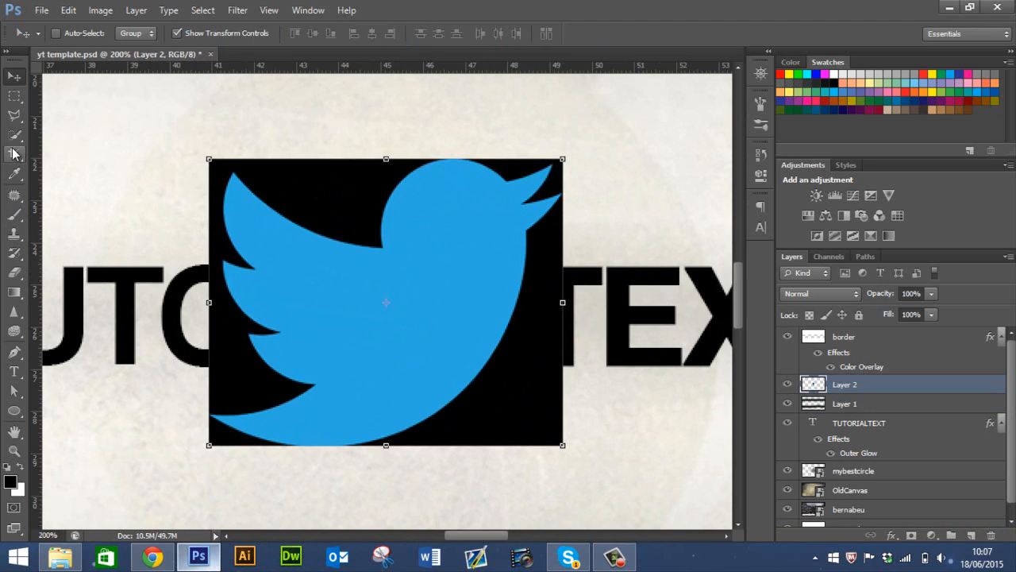
drag(15, 133, 44, 150)
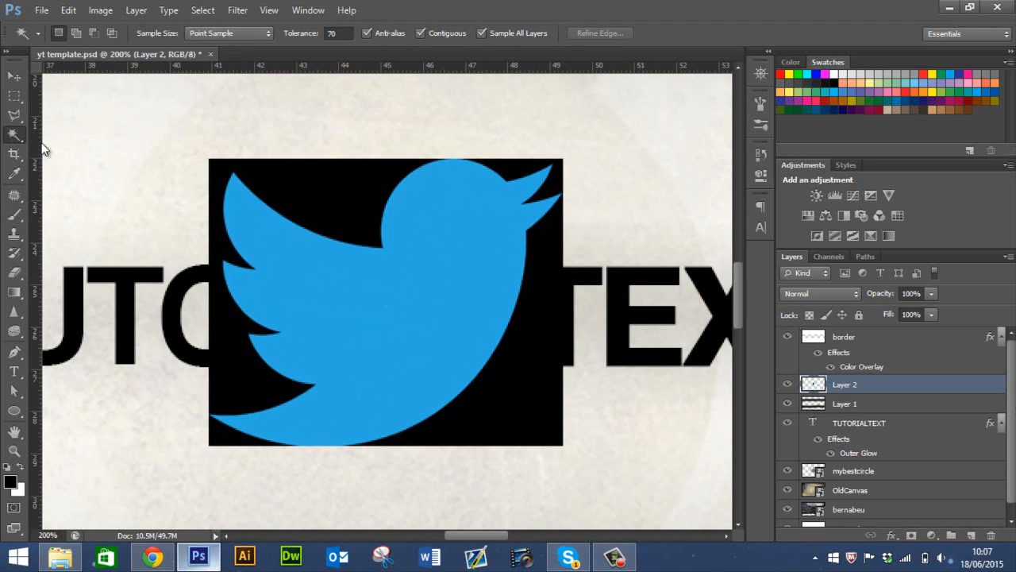
click(298, 186)
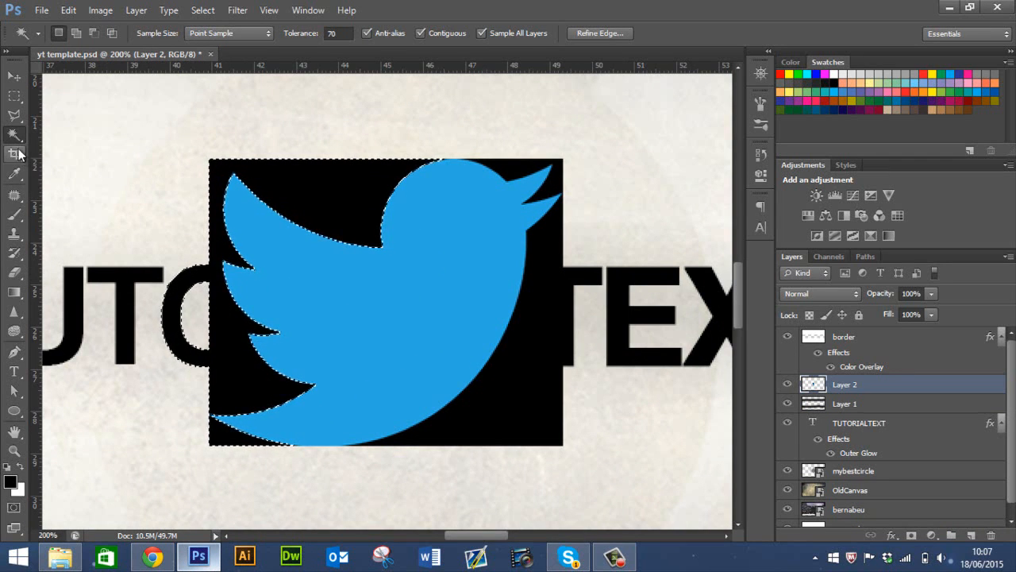
click(326, 166)
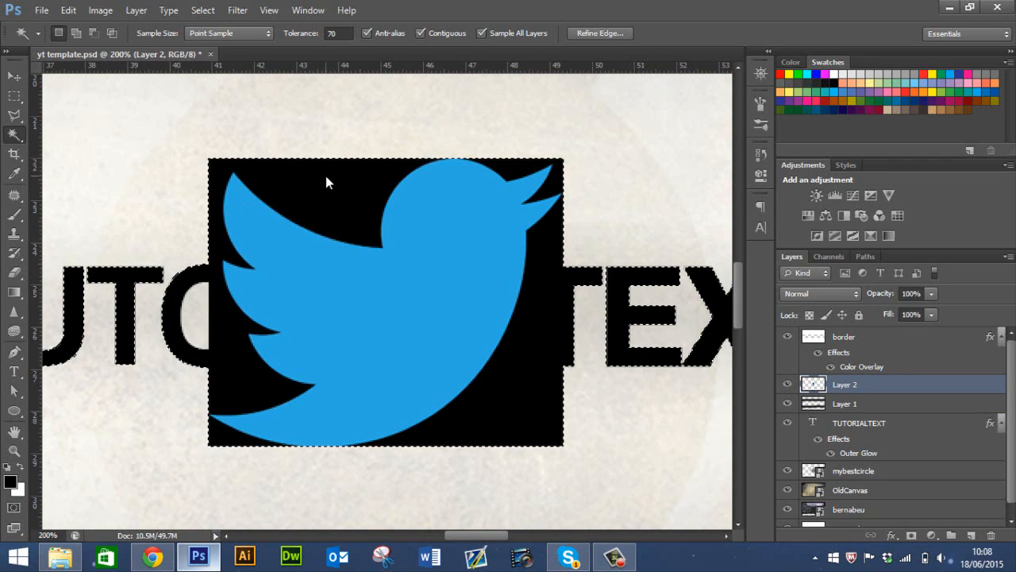
click(492, 216)
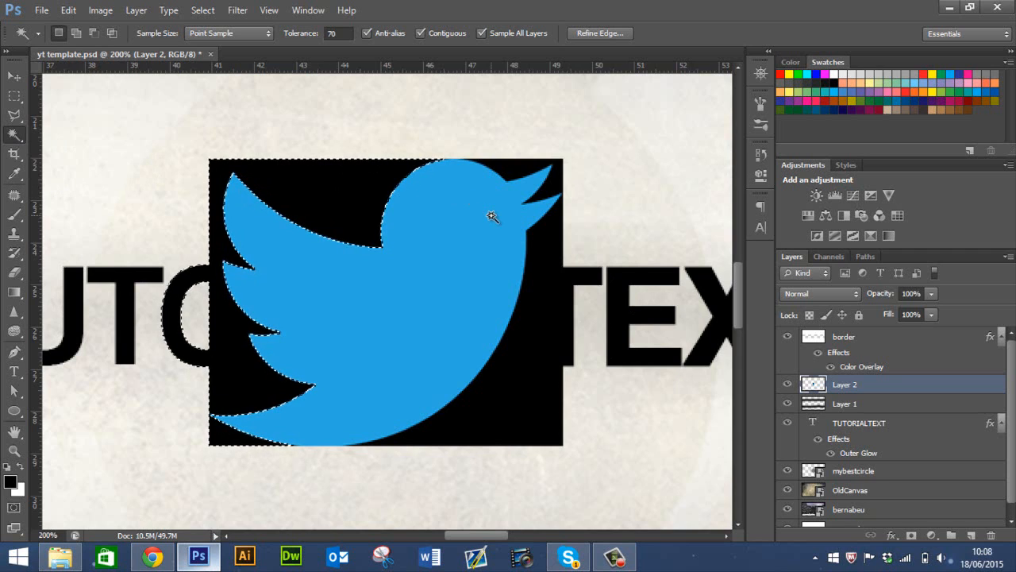
key(Delete)
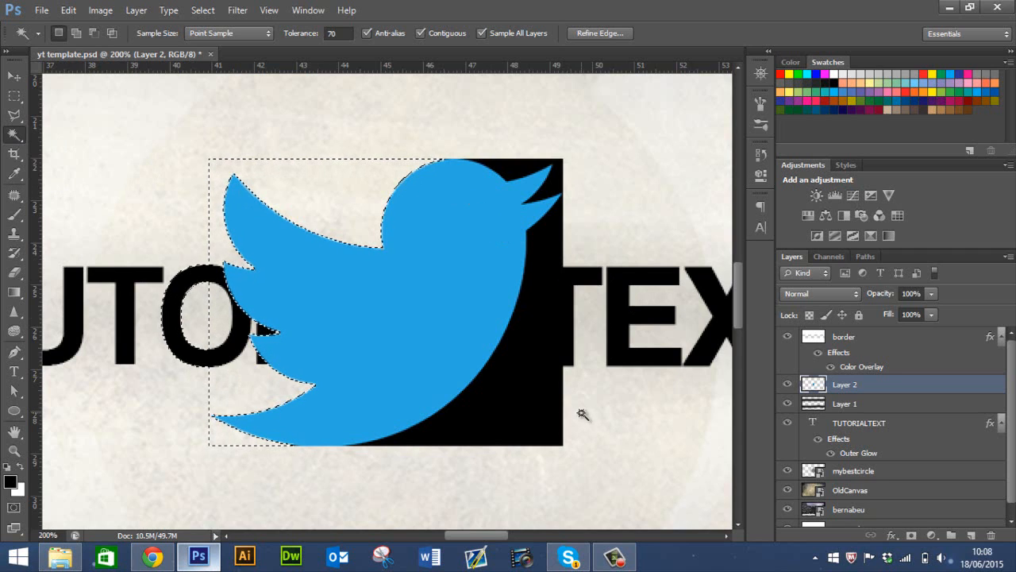
click(524, 390)
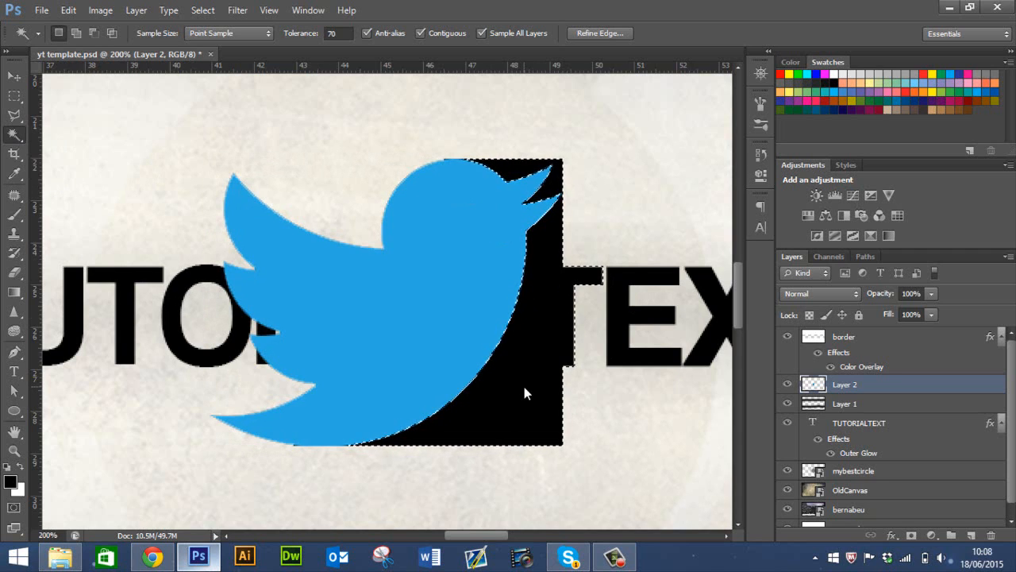
key(Delete)
key(ctrl+d)
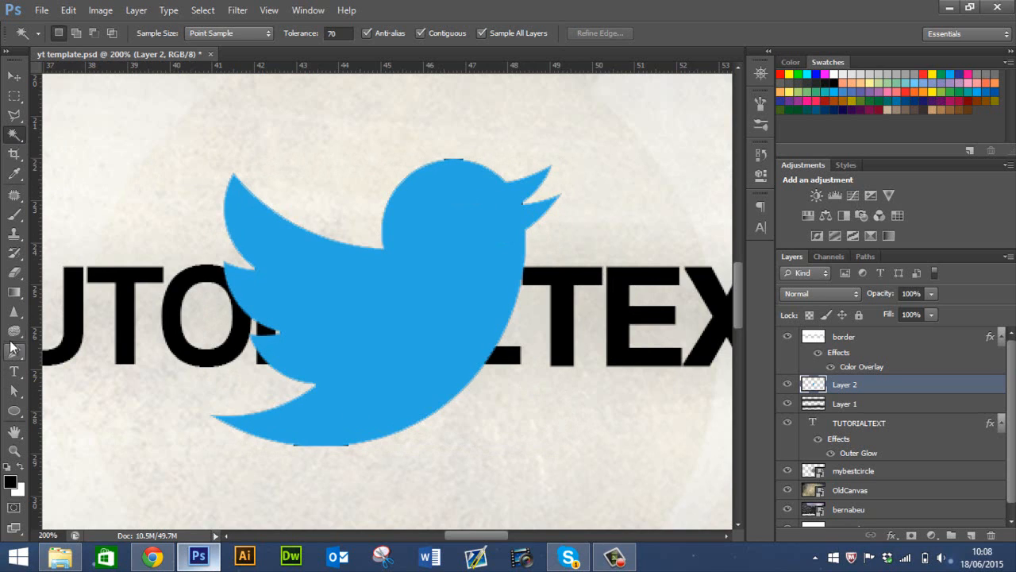
Step: Erase the black remnants at the top of the bird's head and along its belly with a 35 px Eraser
click(14, 272)
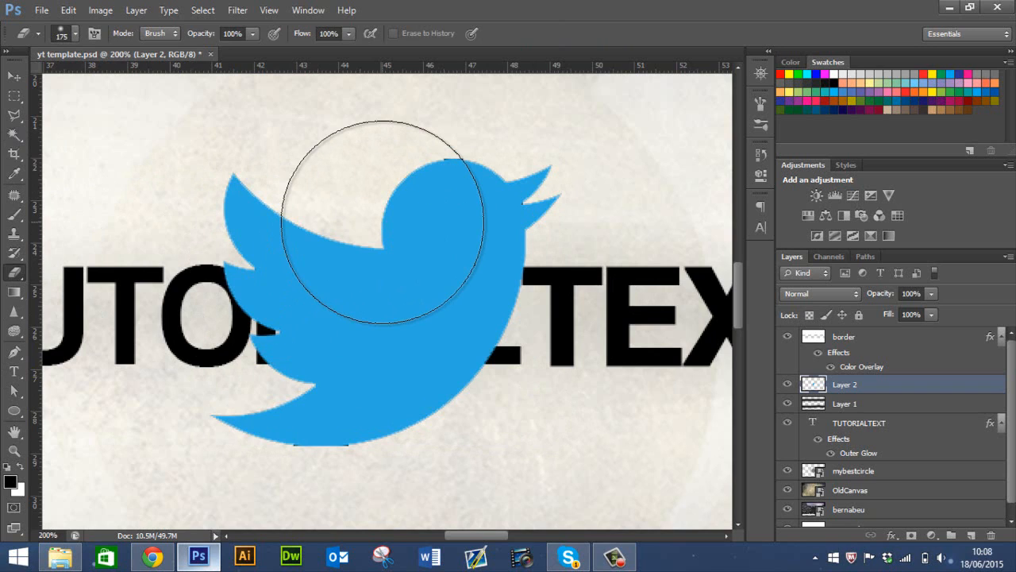
key(bracketleft)
key(bracketleft)
key(bracketleft)
key(bracketleft)
key(bracketleft)
key(bracketleft)
key(bracketleft)
key(bracketleft)
key(bracketleft)
key(bracketleft)
key(bracketleft)
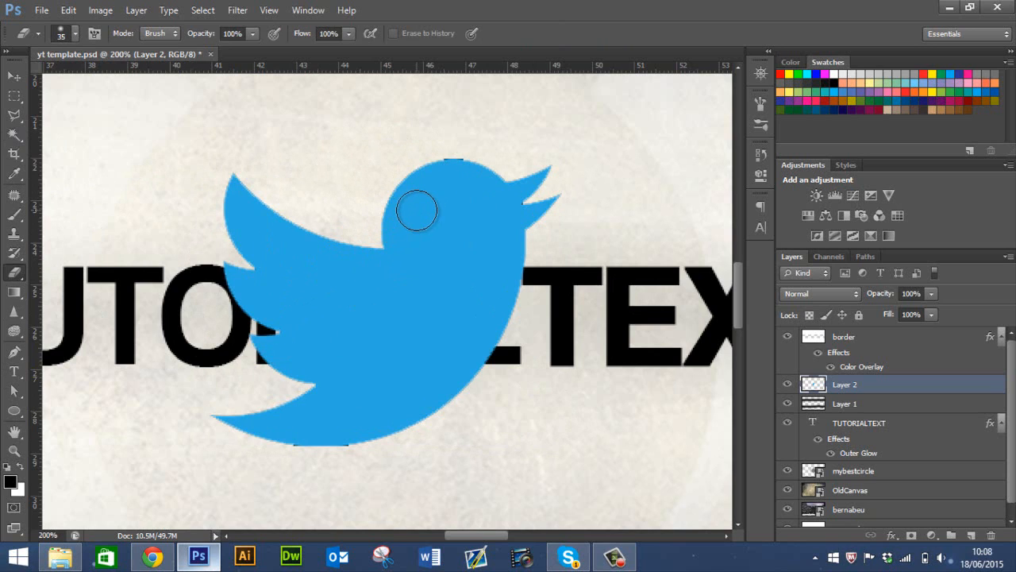
right_click(417, 211)
drag(511, 208, 695, 205)
click(583, 6)
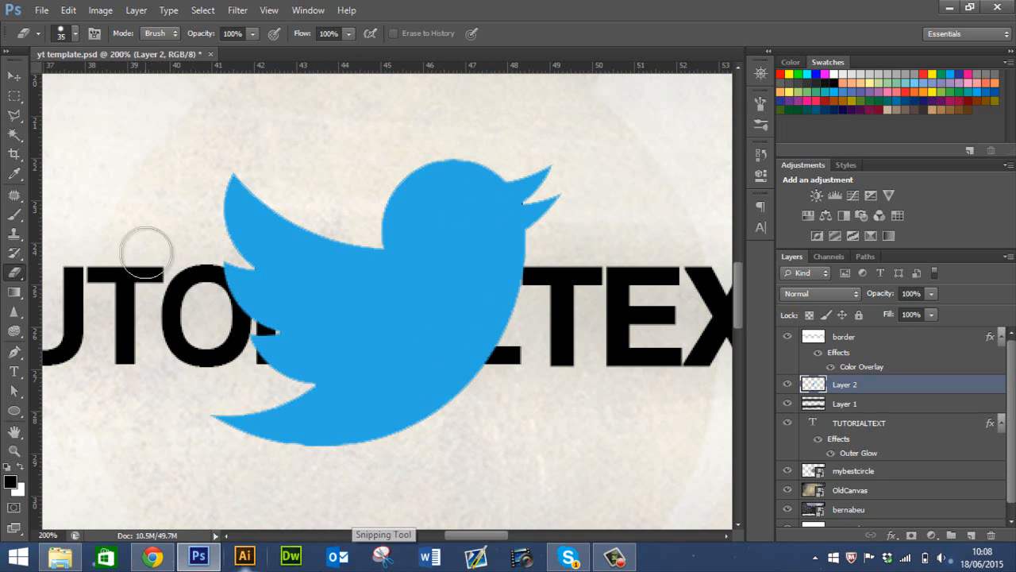
Step: Scale the Twitter bird down to about 6.8% width and 6.7% height
click(13, 76)
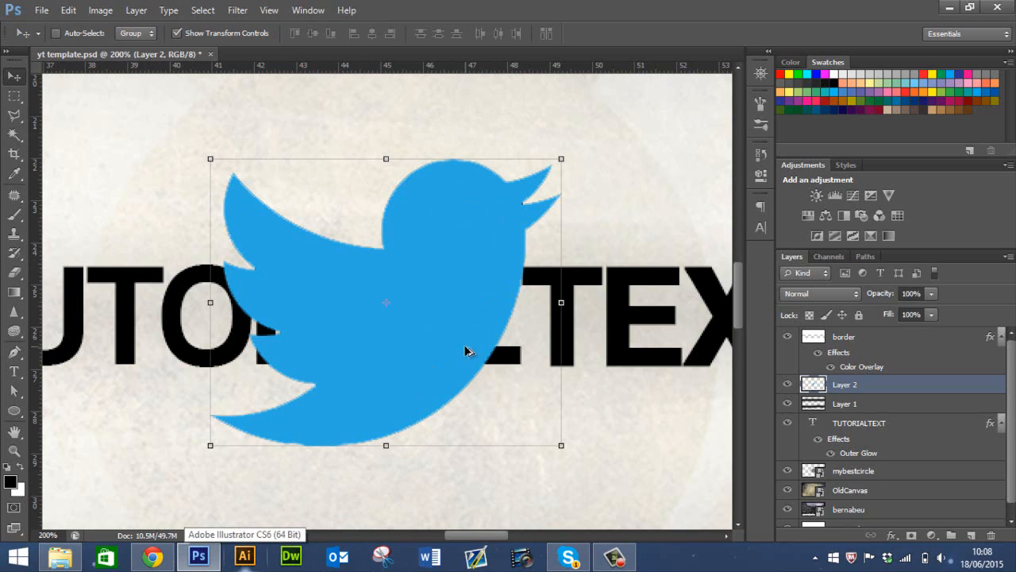
drag(562, 447, 399, 321)
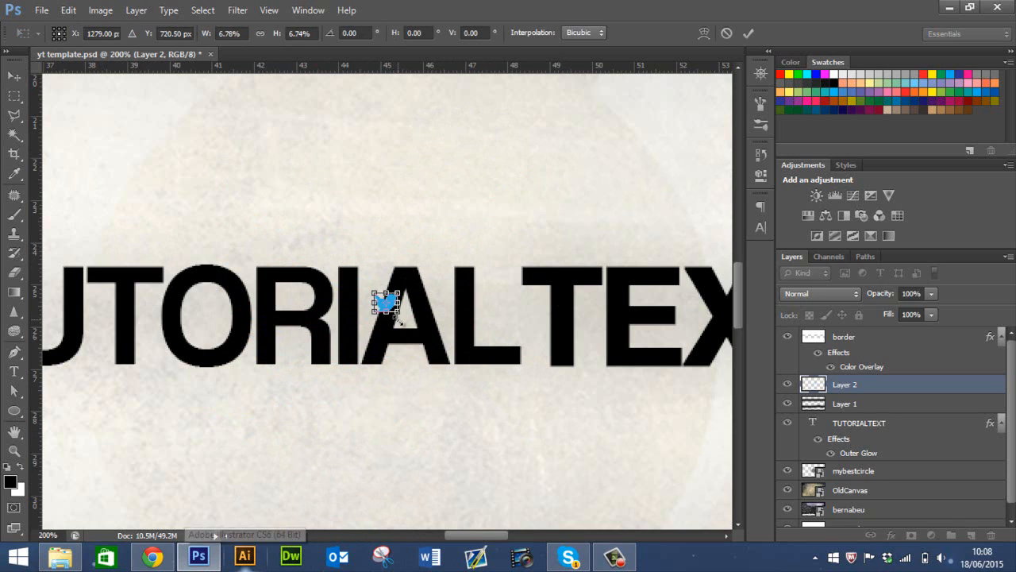
key(Return)
Step: Position the small Twitter bird beneath the first U of TUTORIALTEXT, adjusting its placement within the band
drag(459, 362, 193, 499)
key(ctrl+minus)
key(ctrl+minus)
key(ctrl+minus)
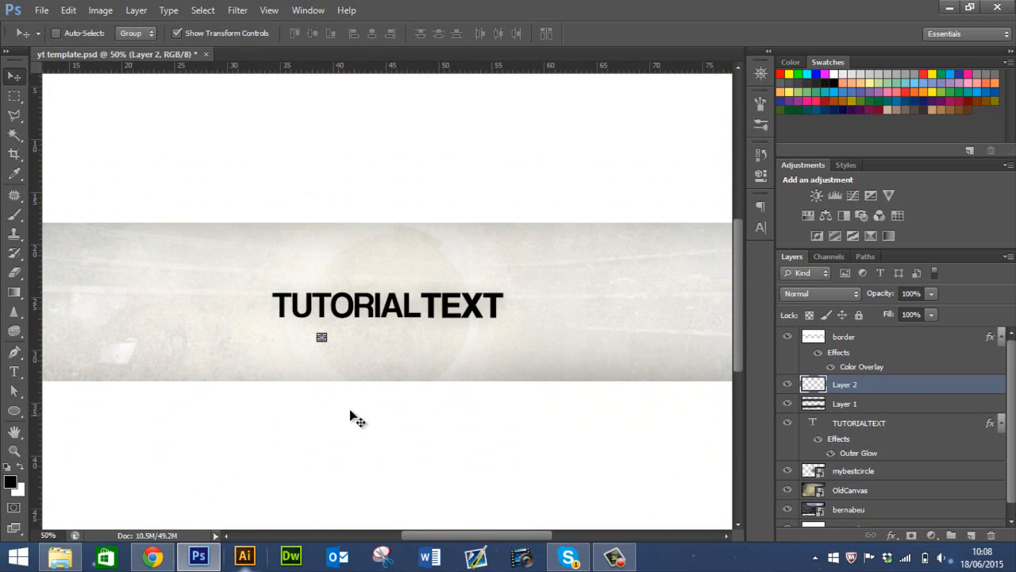
drag(407, 401, 393, 397)
click(87, 6)
mouse_move(71, 6)
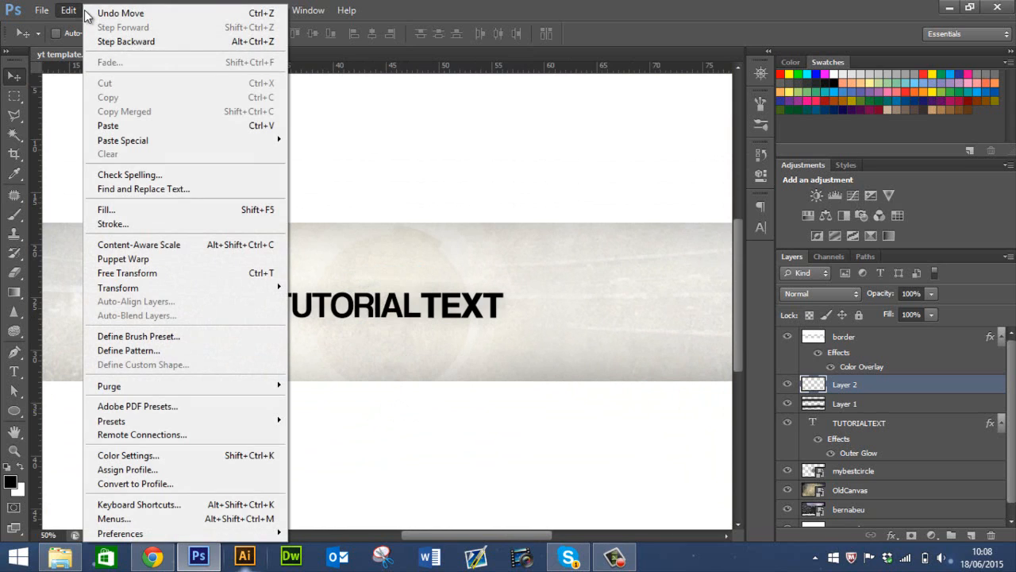
click(99, 13)
drag(467, 284, 385, 317)
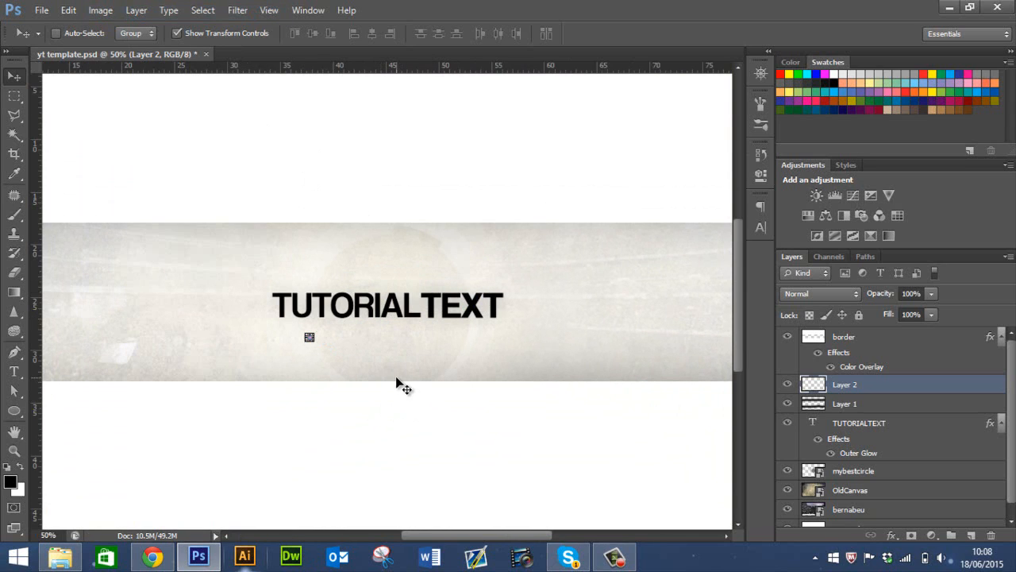
drag(397, 378, 383, 370)
Step: Add the text "/tutorial" in Coolvetica Regular beside the Twitter bird beneath TUTORIALTEXT
key(ctrl+plus)
key(ctrl+plus)
key(ctrl+plus)
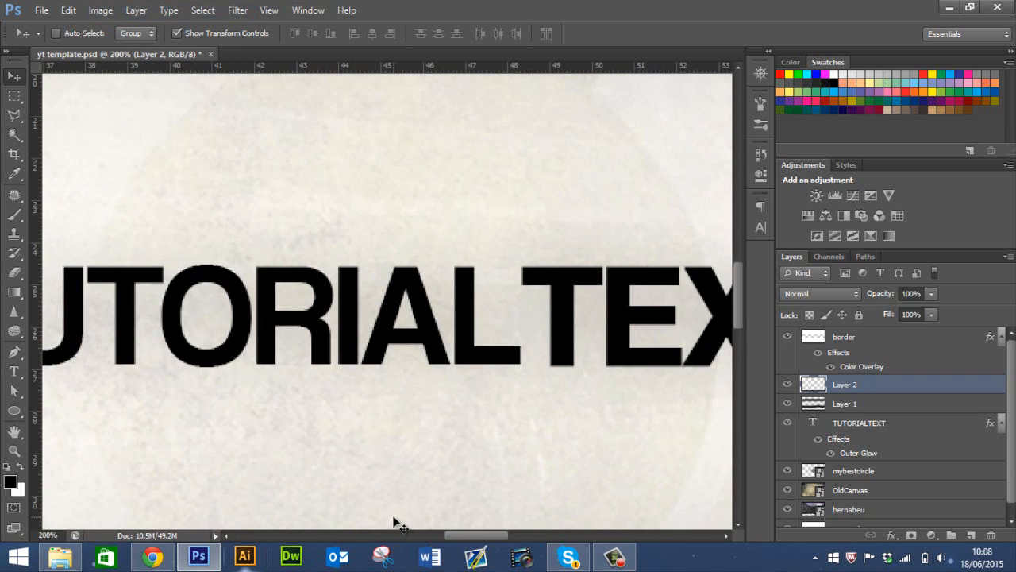
scroll(394, 522, left, 5)
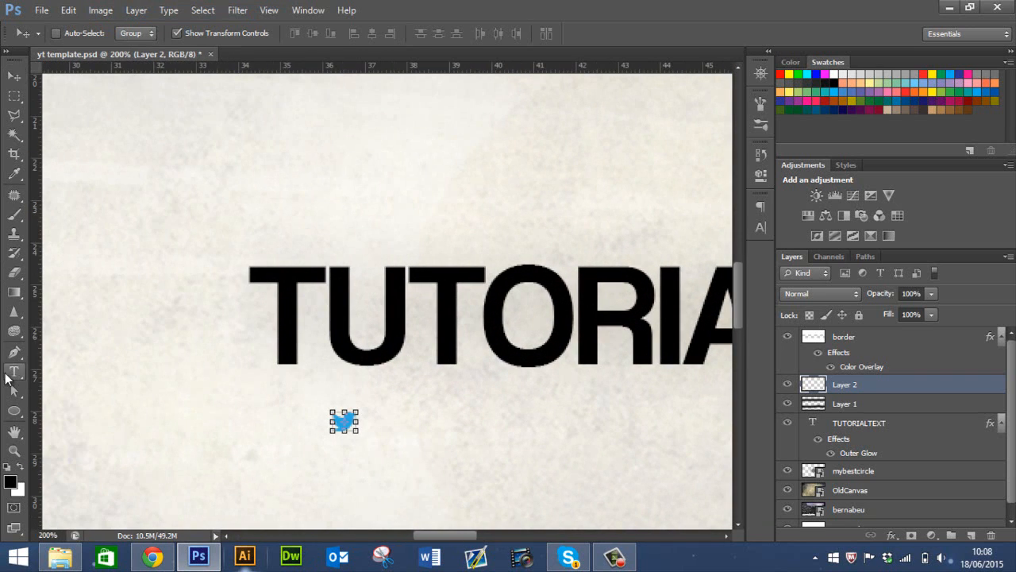
click(13, 370)
click(371, 417)
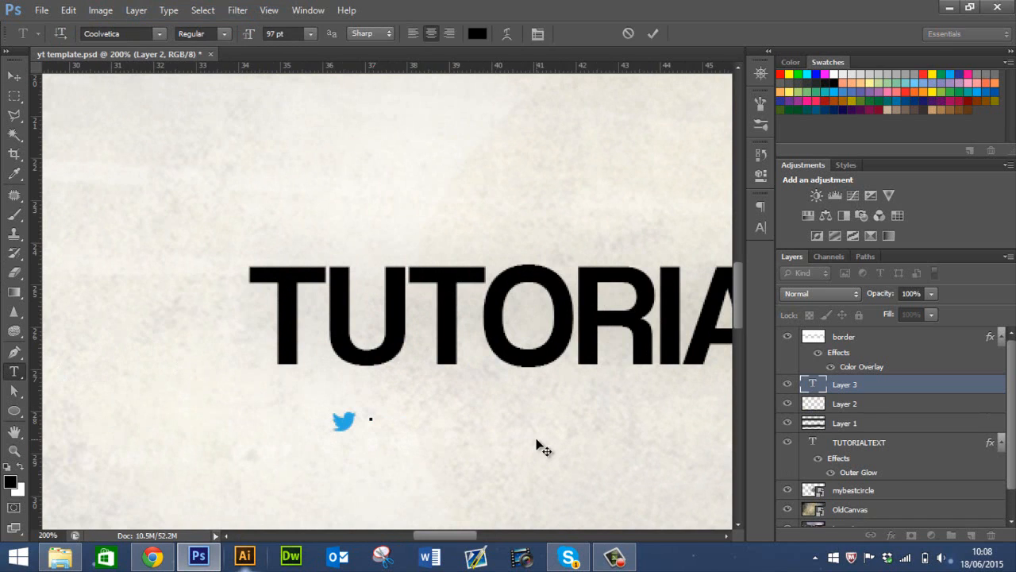
text(/)
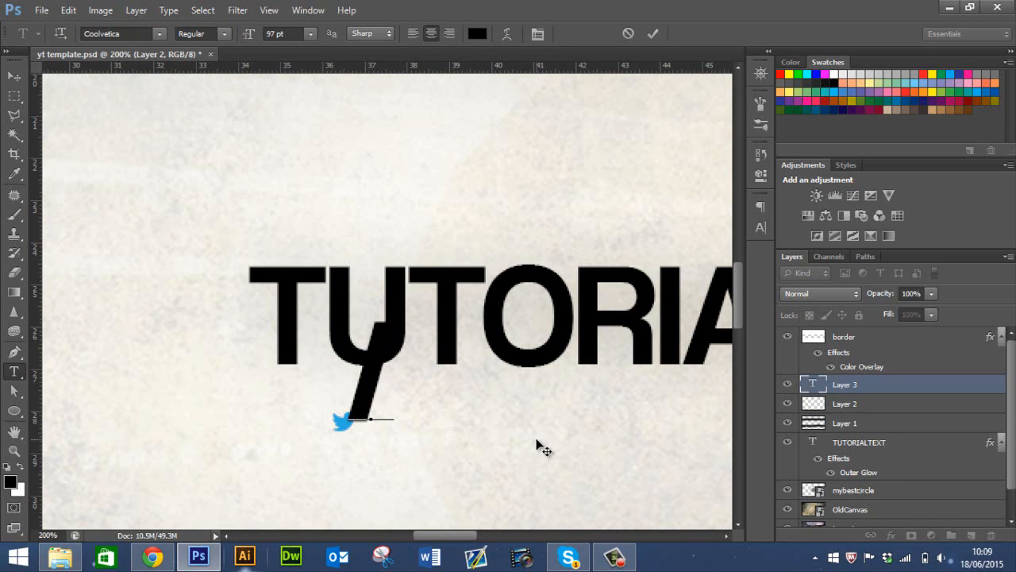
text(tuto)
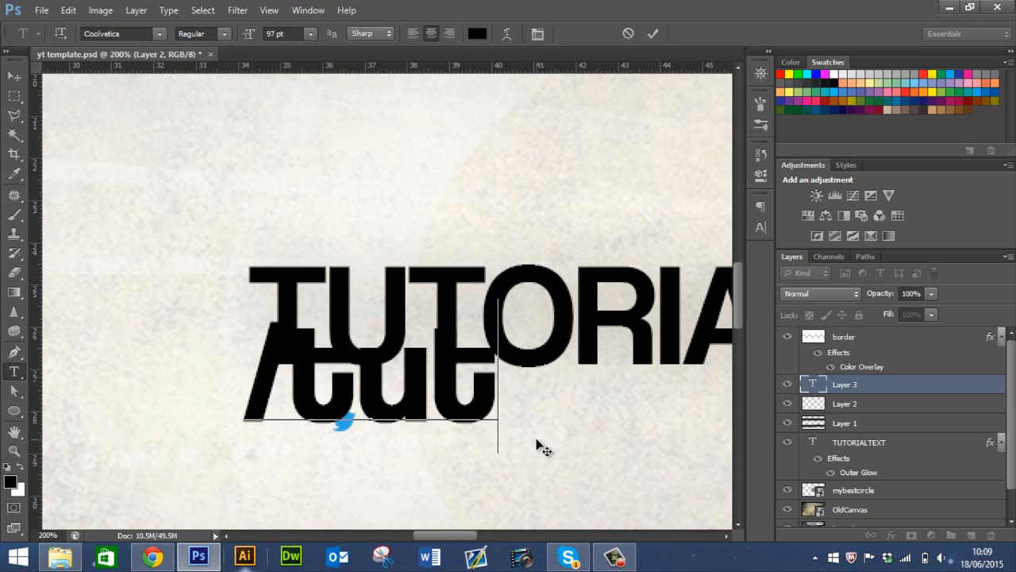
text(ro)
key(BackSpace)
key(BackSpace)
text(ora)
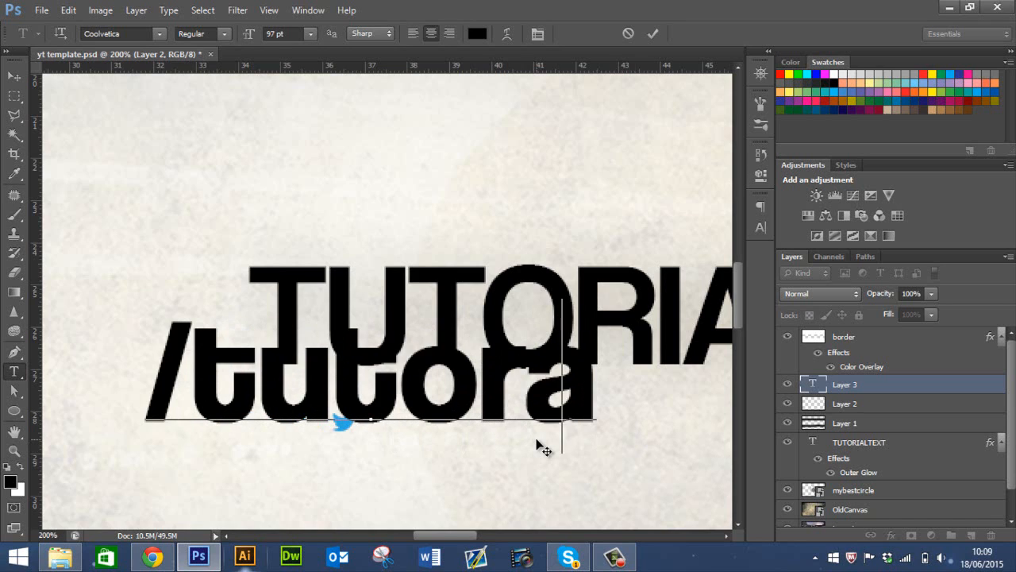
key(BackSpace)
text(ial)
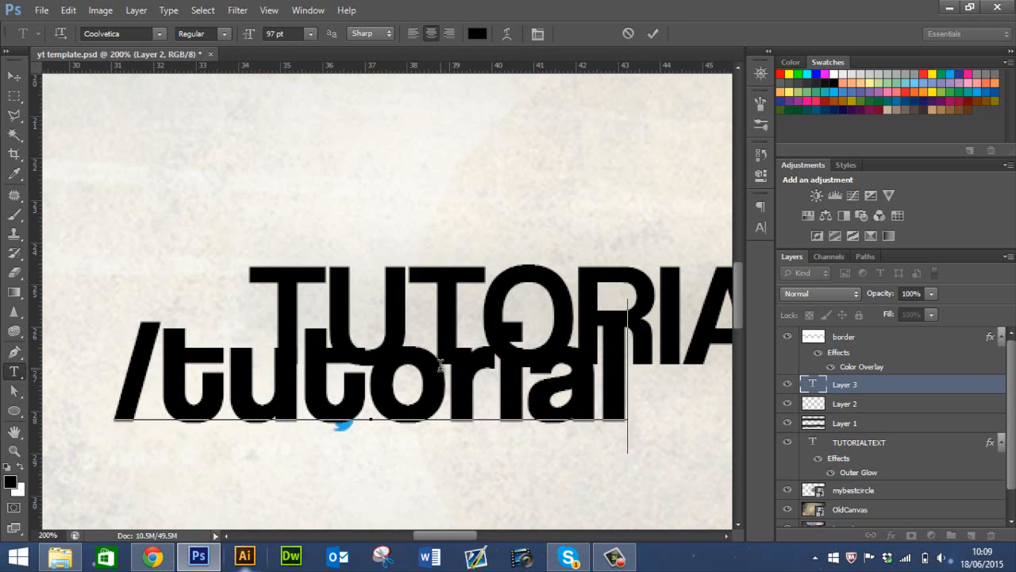
Step: Reduce the whole /tutorial text to 12.01 pt and remove its Faux Bold style
key(ctrl+a)
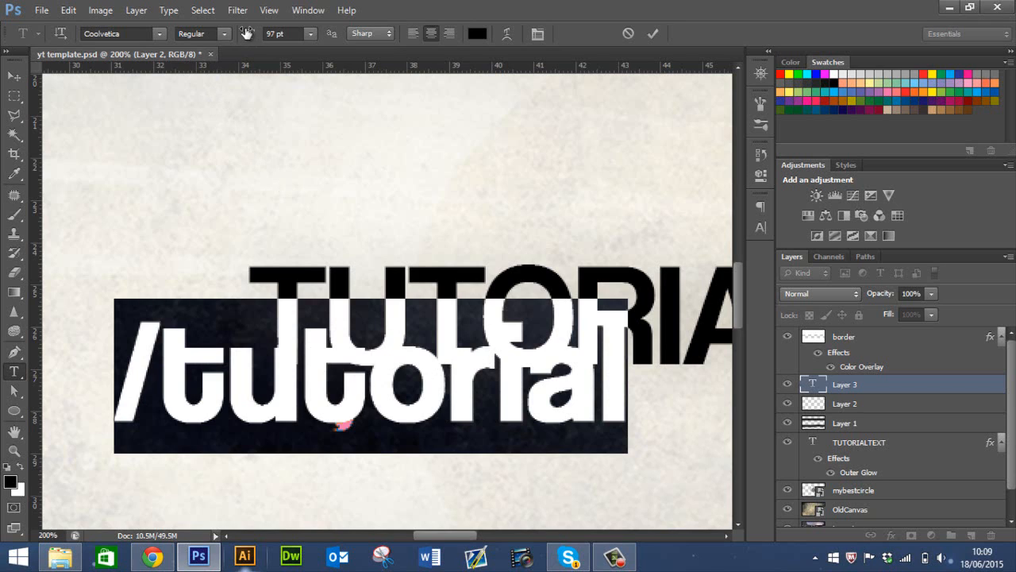
drag(246, 33, 127, 26)
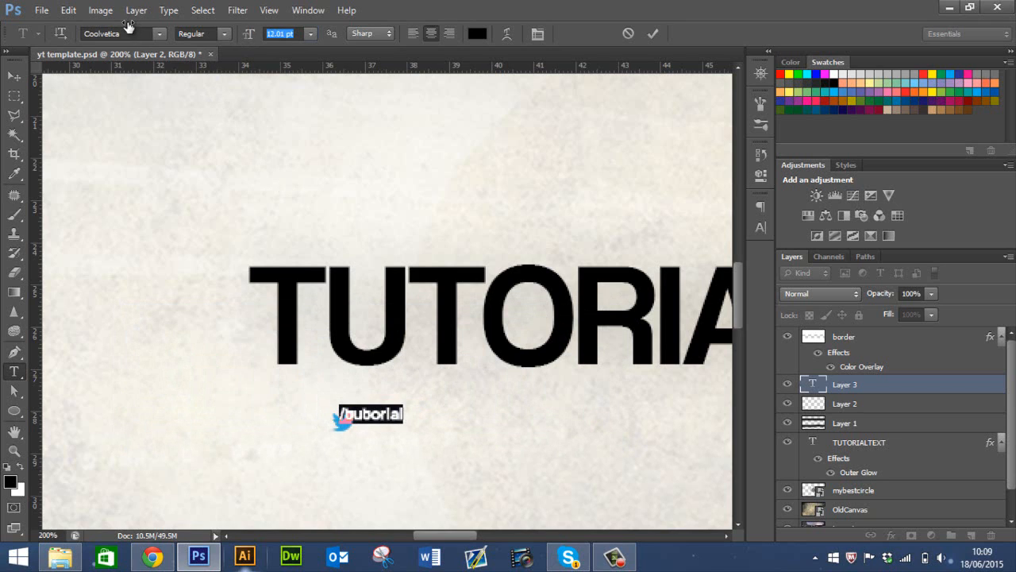
click(547, 33)
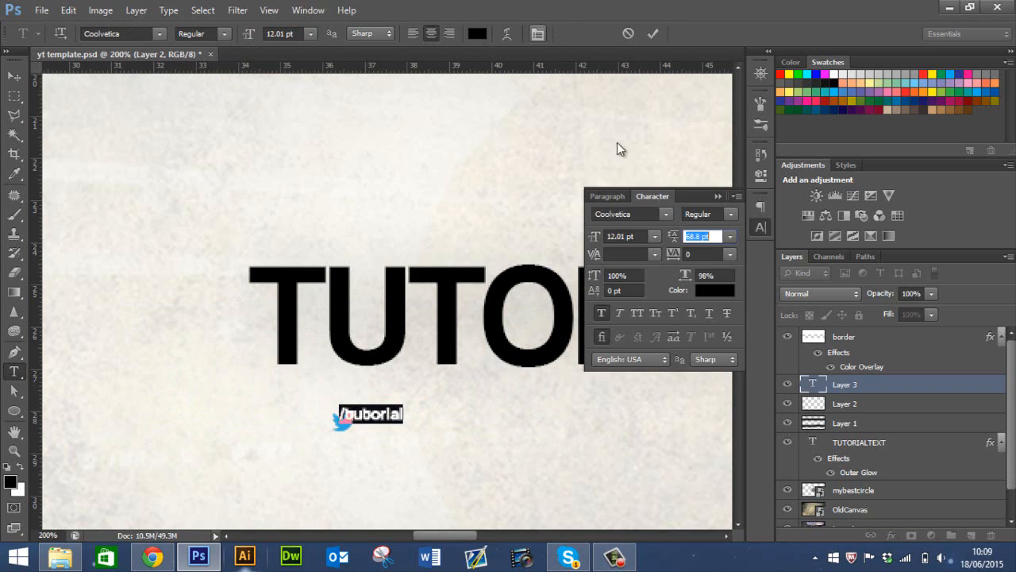
click(600, 313)
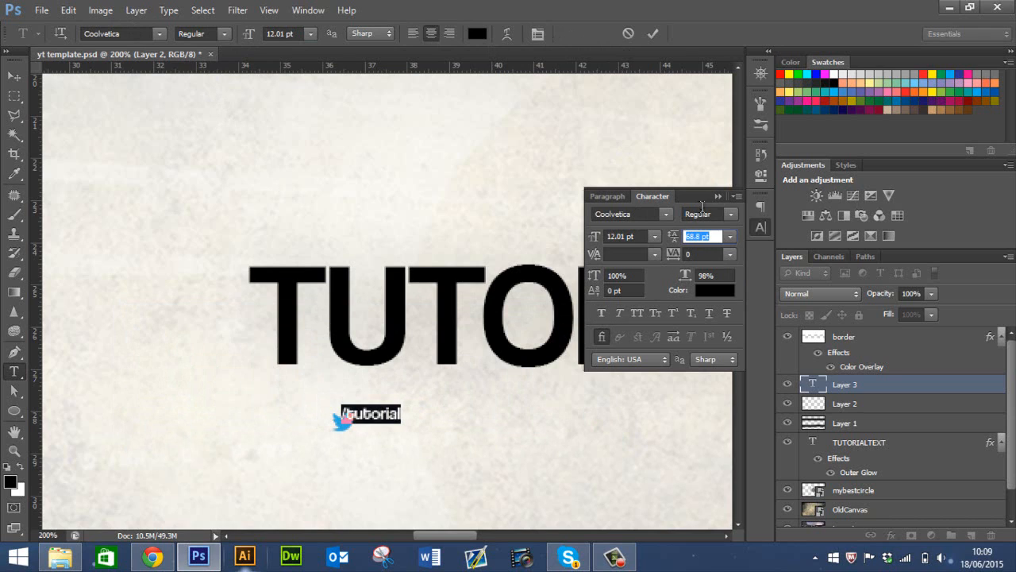
click(718, 196)
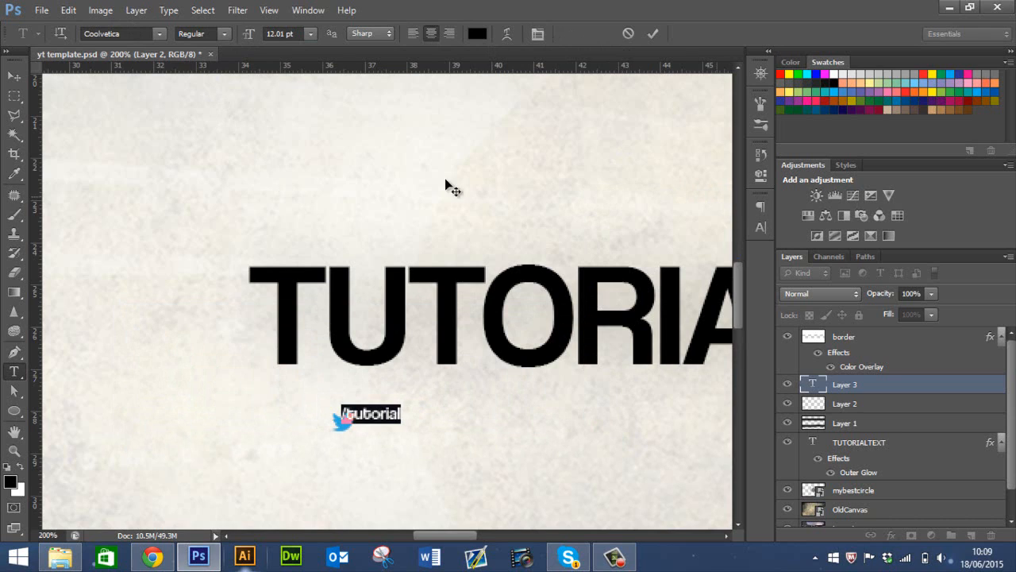
Step: Place the /tutorial text just right of the Twitter bird and scale it to about 117.9% width and 117.3% height
click(15, 75)
drag(396, 424, 427, 433)
key(Right)
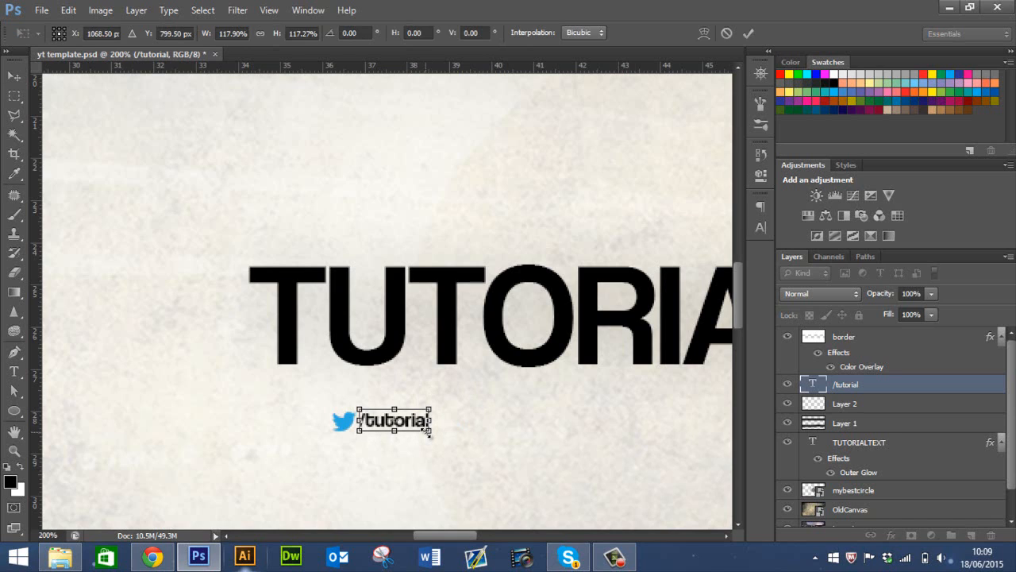
key(Return)
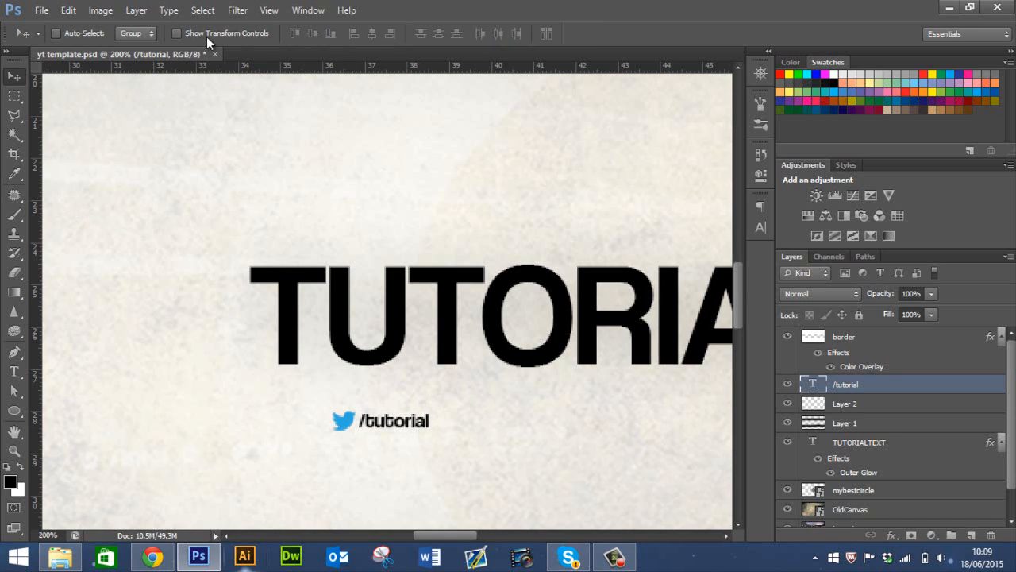
Step: Duplicate the Twitter bird and /tutorial text together twice, spacing the copies in a row beneath TUTORIALTEXT
key(ctrl+minus)
key(ctrl+minus)
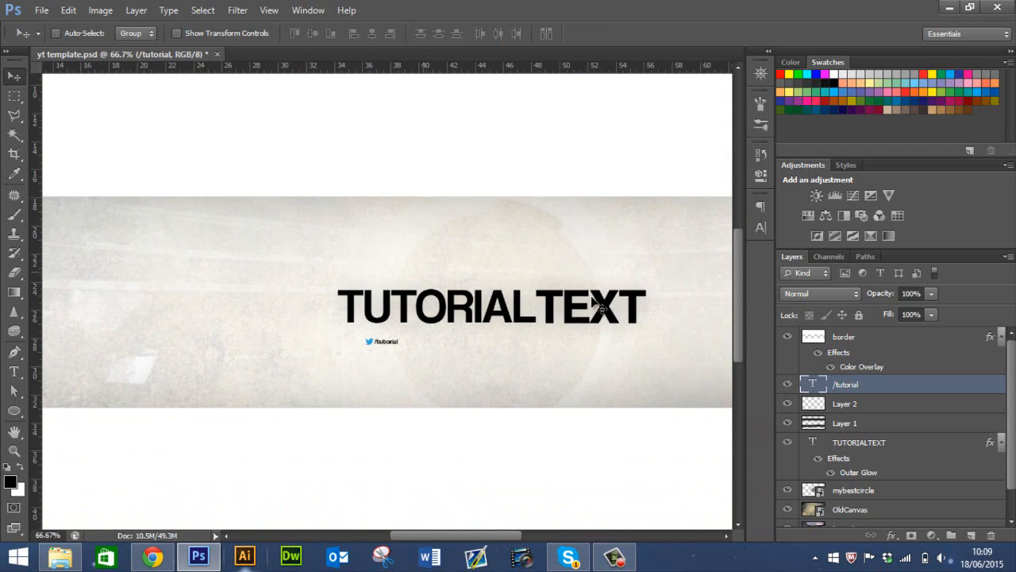
shift+click(847, 403)
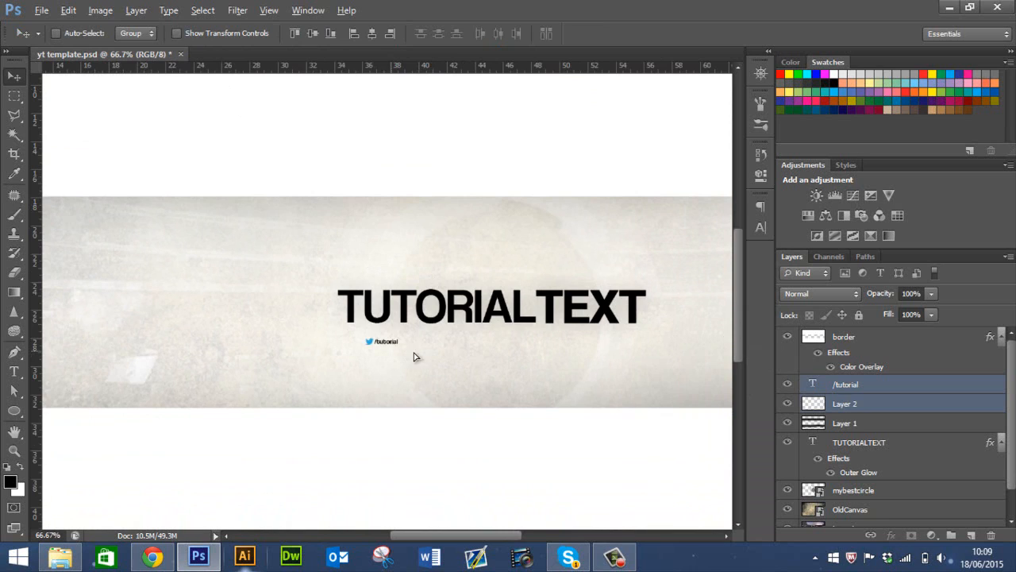
drag(414, 356, 524, 349)
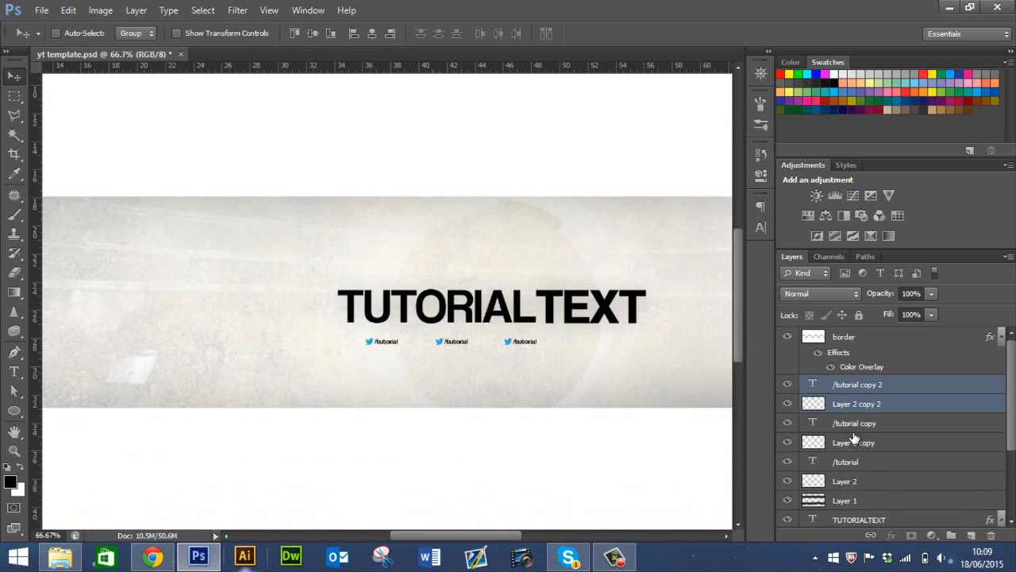
shift+click(867, 482)
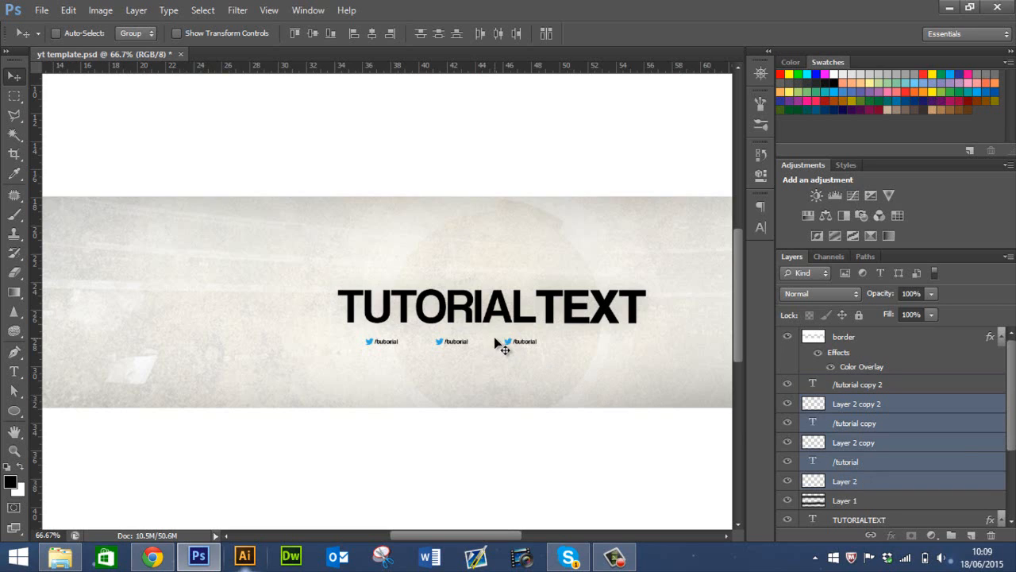
drag(470, 349, 493, 353)
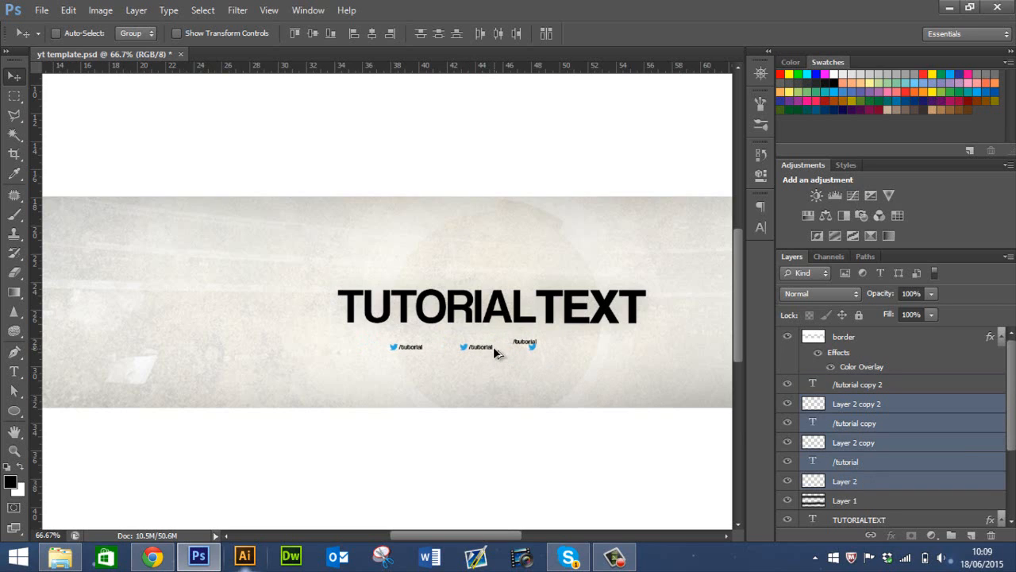
key(ctrl+z)
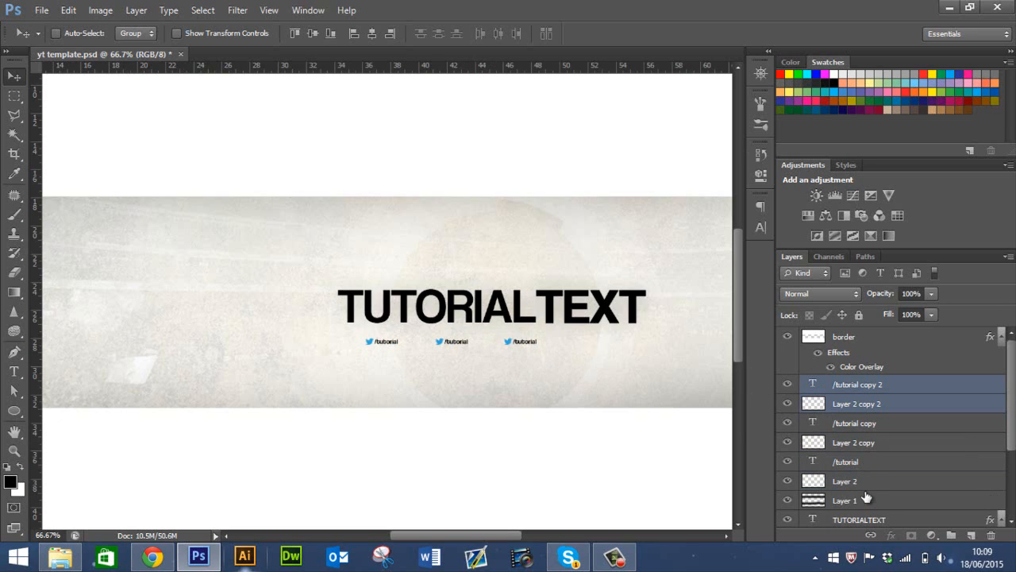
shift+click(859, 464)
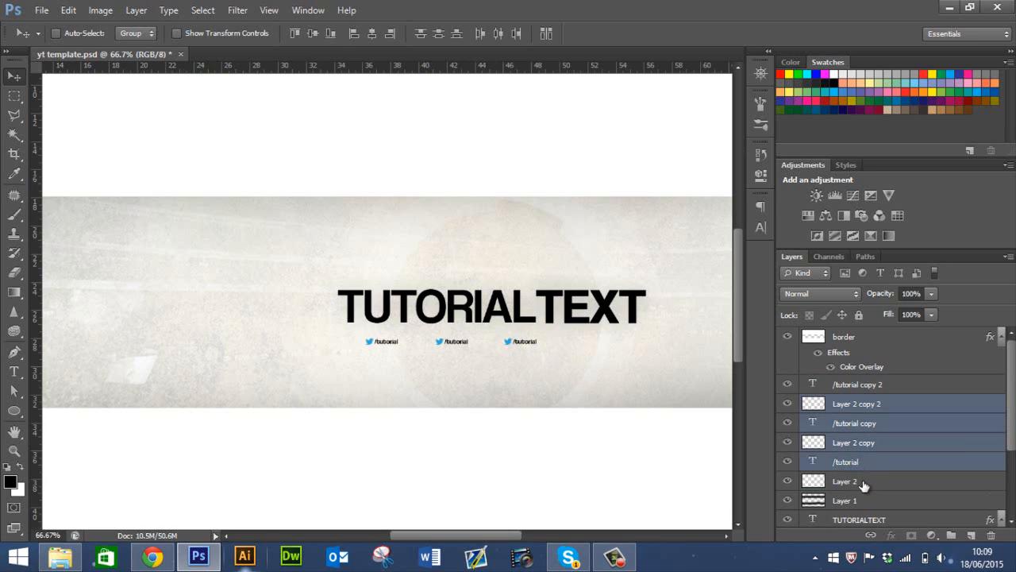
Step: Select all six bird and /tutorial layers and move the row right until it sits roughly centred beneath TUTORIALTEXT
click(864, 483)
shift+click(852, 385)
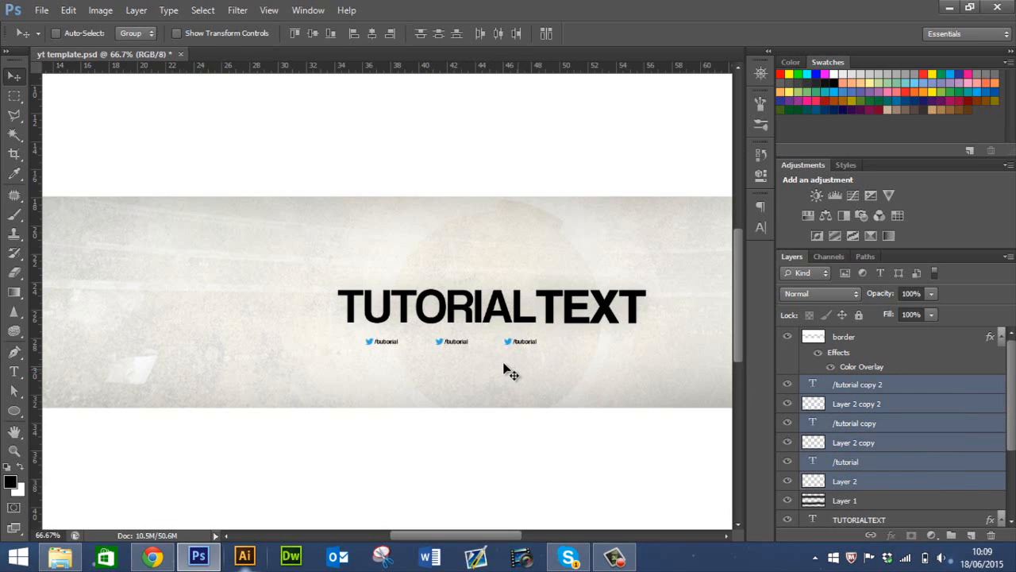
right_click(528, 366)
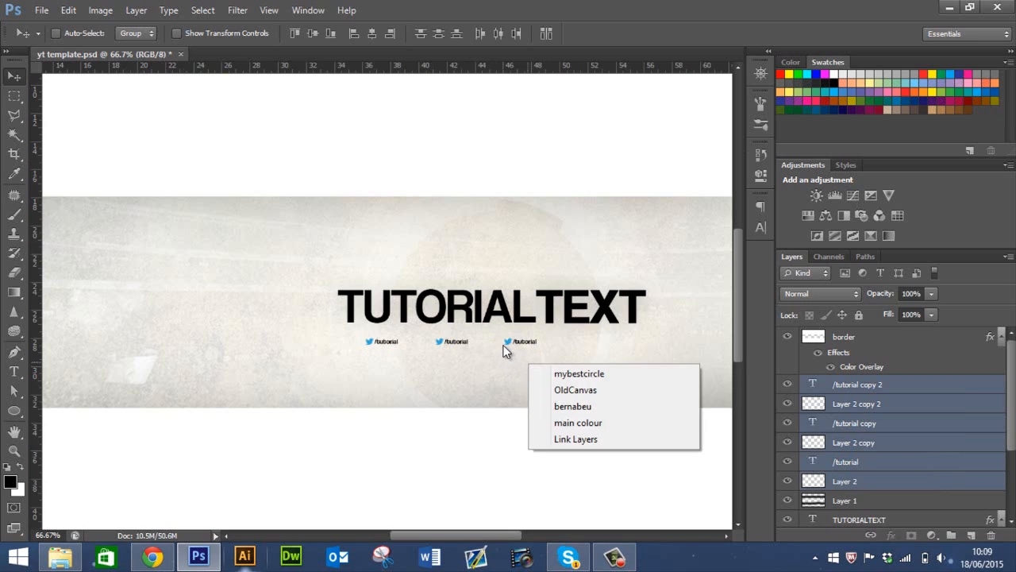
click(503, 350)
drag(505, 350, 542, 343)
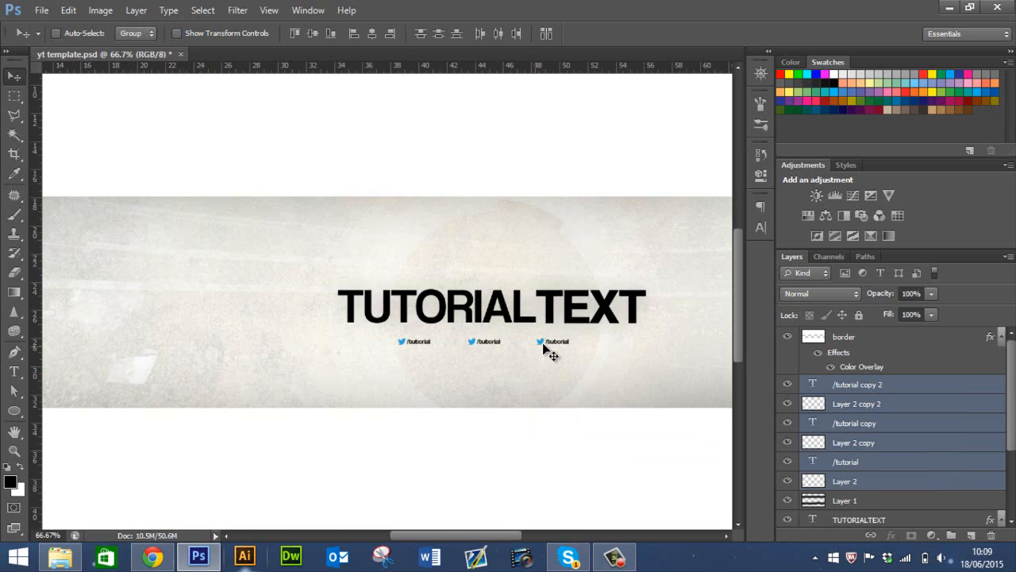
key(ctrl+minus)
key(ctrl+minus)
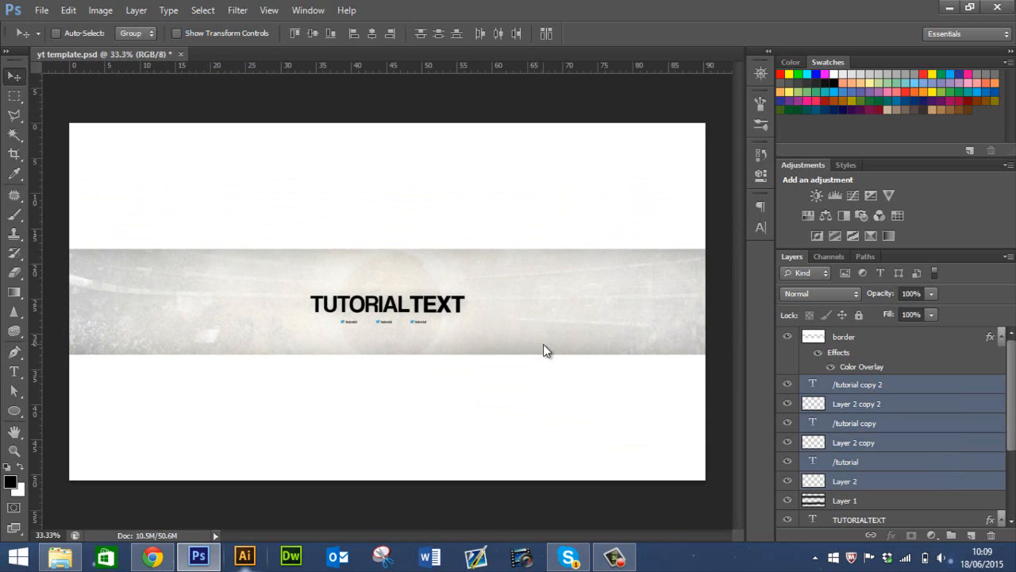
key(Right)
key(Right)
key(Right)
key(Right)
key(Right)
key(Right)
key(Right)
key(Right)
Step: Create a new layer group and move all six bird and /tutorial layers into it
click(950, 534)
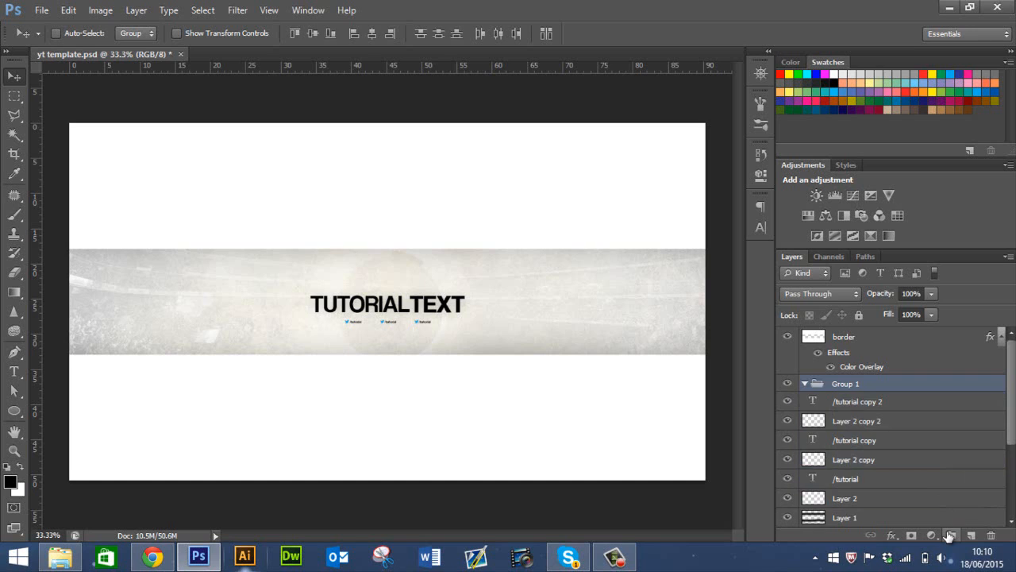
click(860, 402)
scroll(860, 401, down, 3)
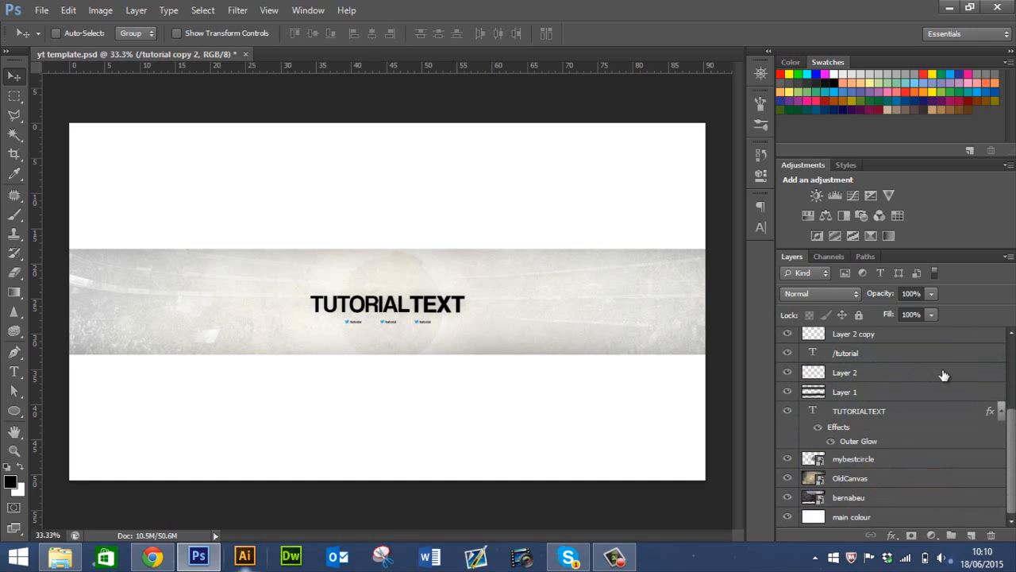
shift+click(944, 375)
scroll(940, 385, up, 3)
drag(860, 394, 850, 385)
Step: Rename the new layer group as sociallinks and collapse it
double_click(849, 385)
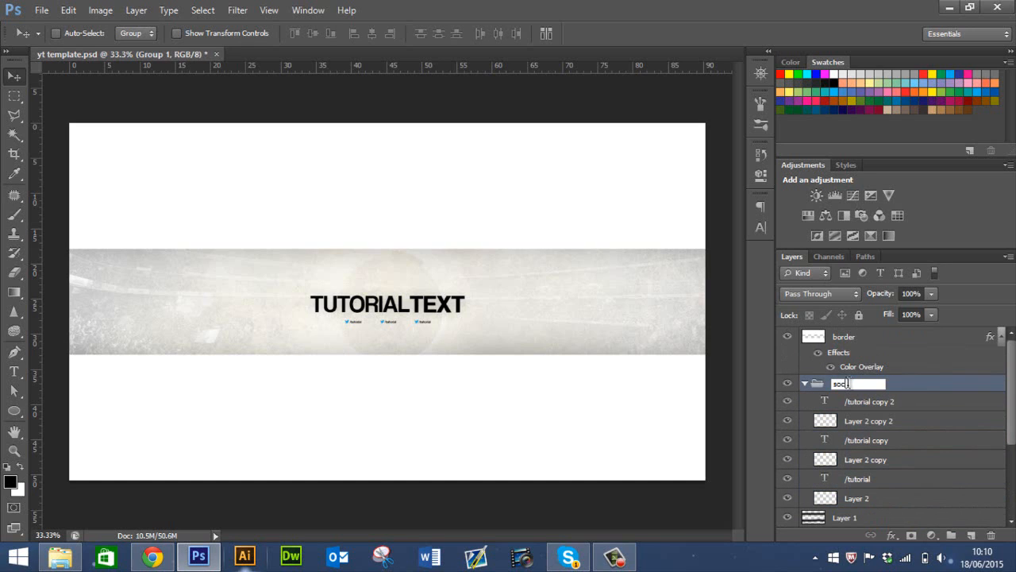
text(sociallinks)
key(Return)
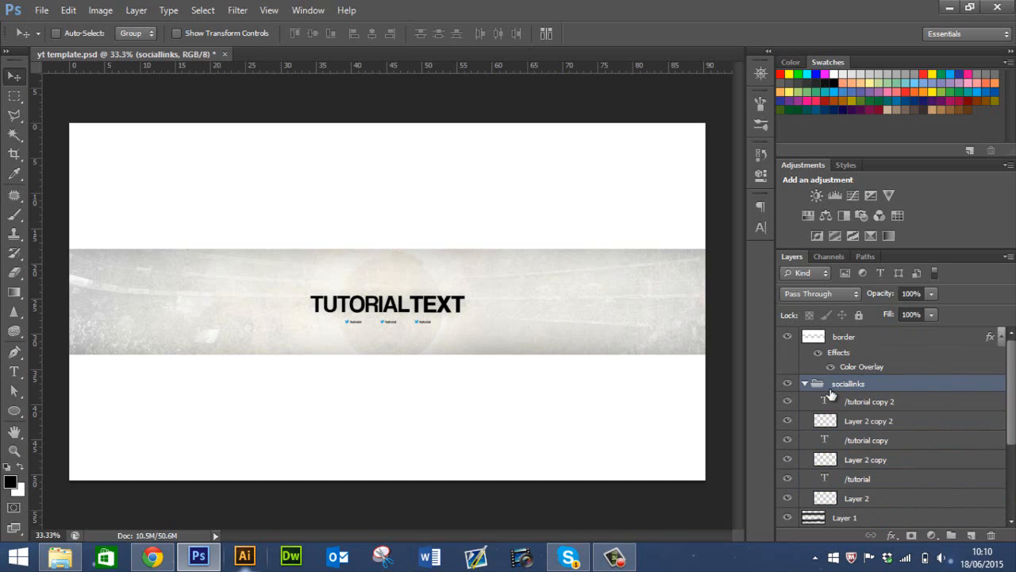
click(805, 385)
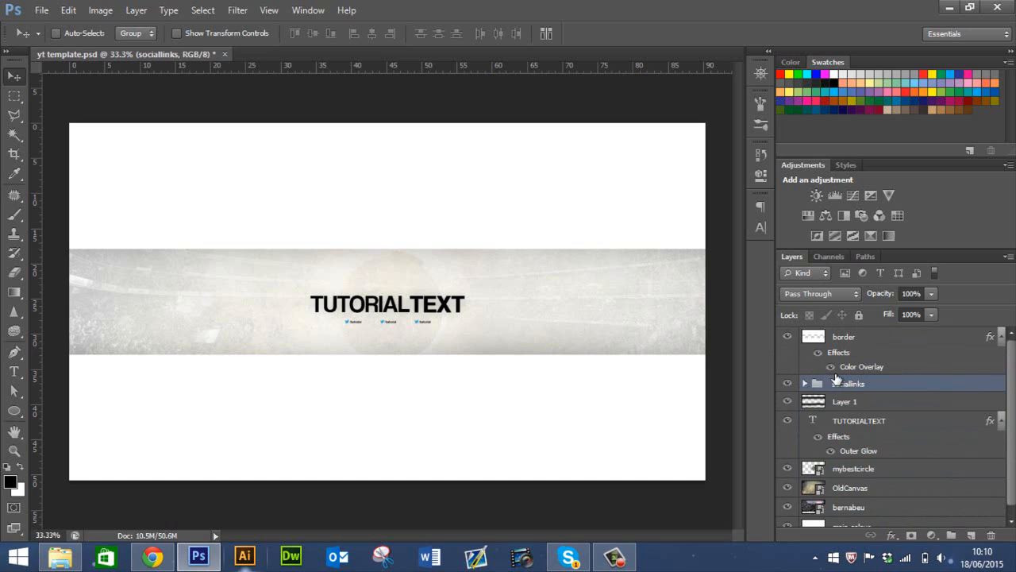
Step: Align the sociallinks group to the horizontal centre of the canvas, then select the TUTORIALTEXT layer
key(ctrl+plus)
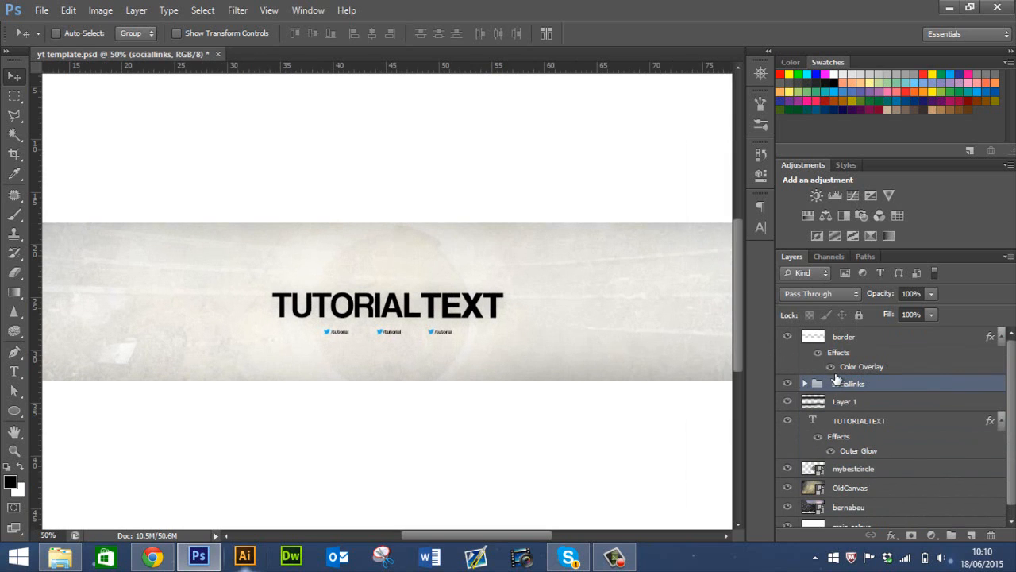
click(373, 35)
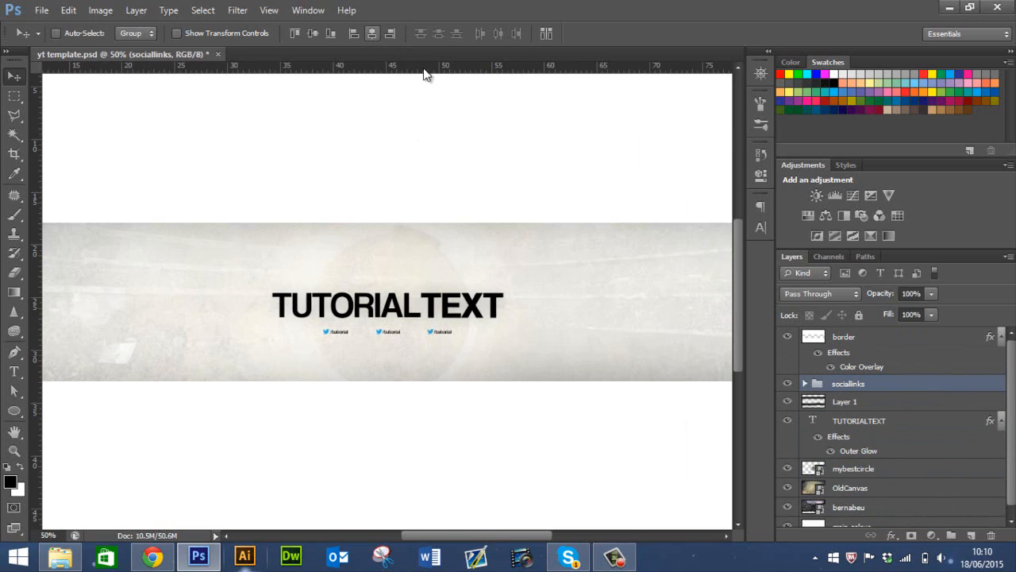
click(879, 426)
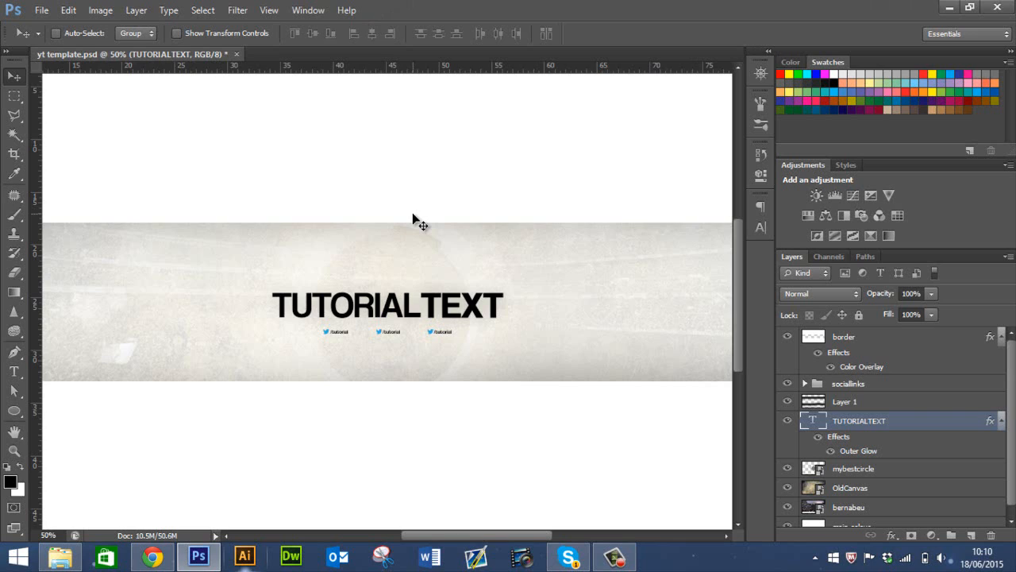
Step: Scale up the sociallinks group slightly about its centre so the Twitter links appear larger beneath TUTORIALTEXT
click(843, 385)
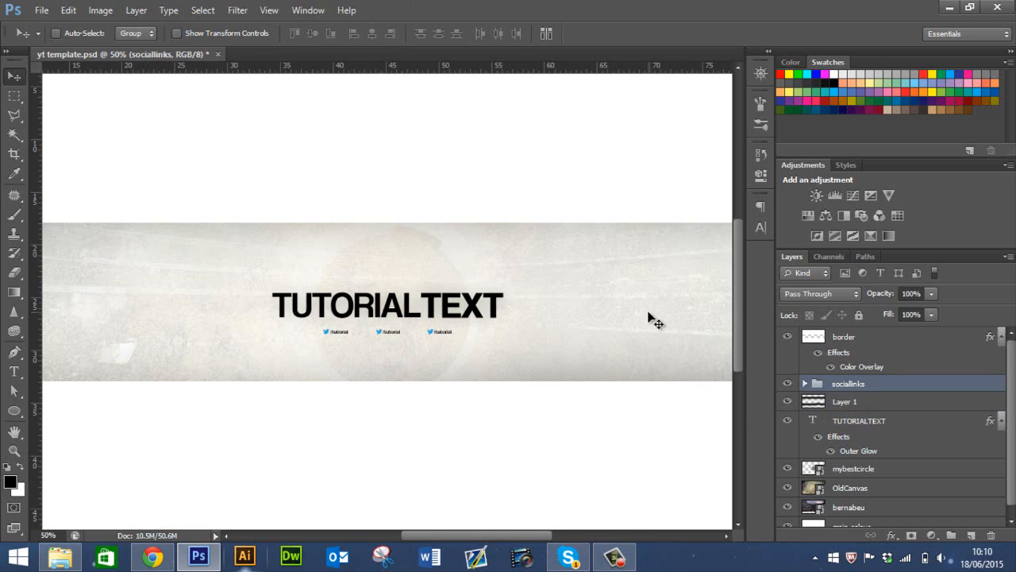
key(ctrl+t)
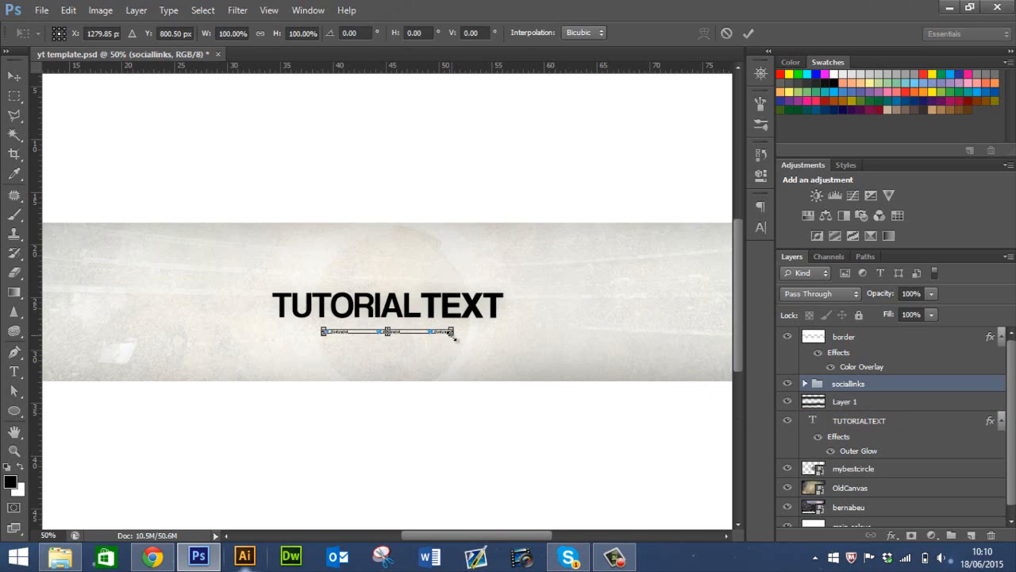
drag(450, 333, 469, 356)
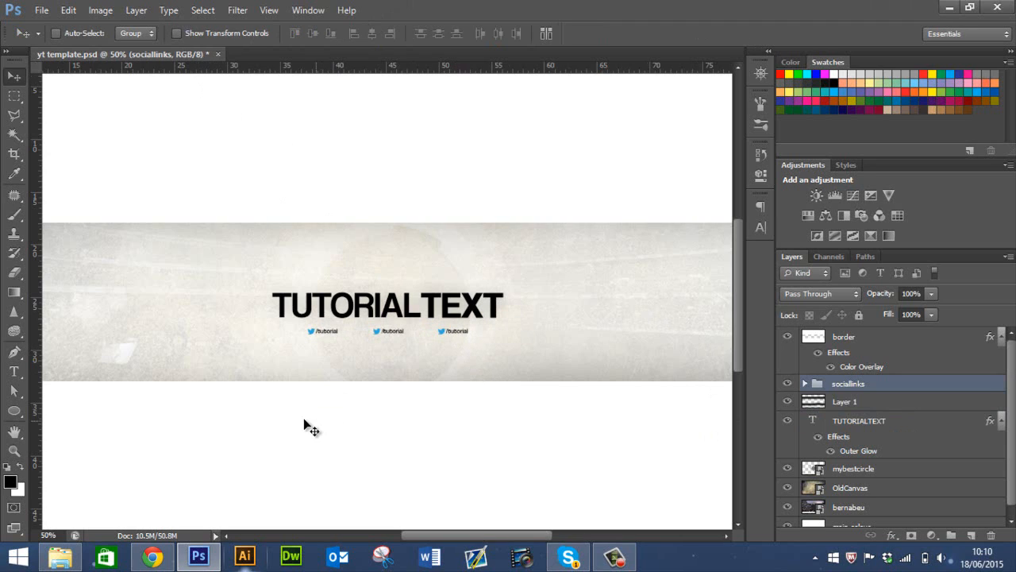
scroll(144, 357, down, 4)
scroll(144, 357, up, 4)
Step: Add the text "This is a slogan" in the Krinkes Regular PERSONAL USE font, just above the start of TUTORIALTEXT
click(13, 371)
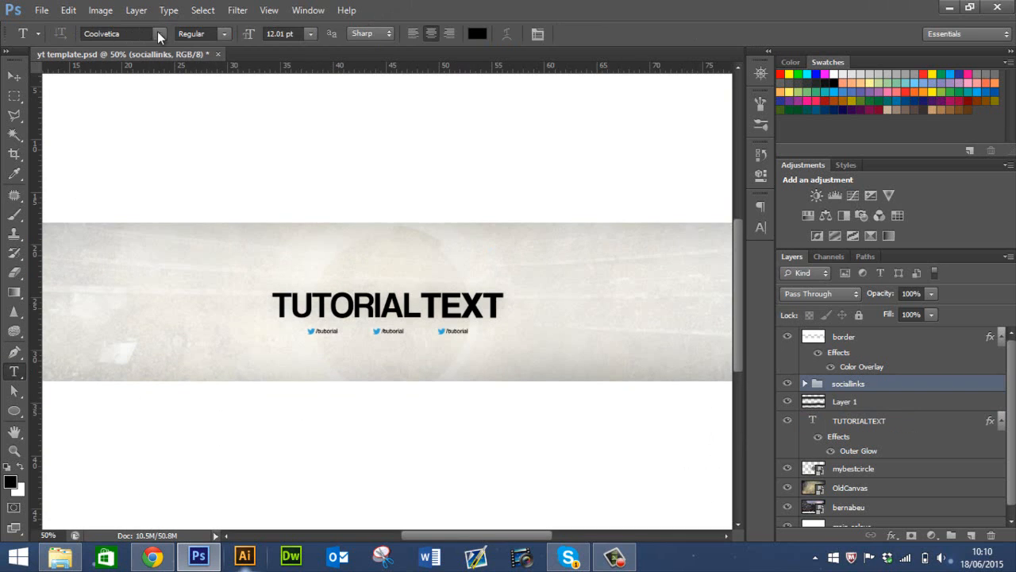
click(159, 33)
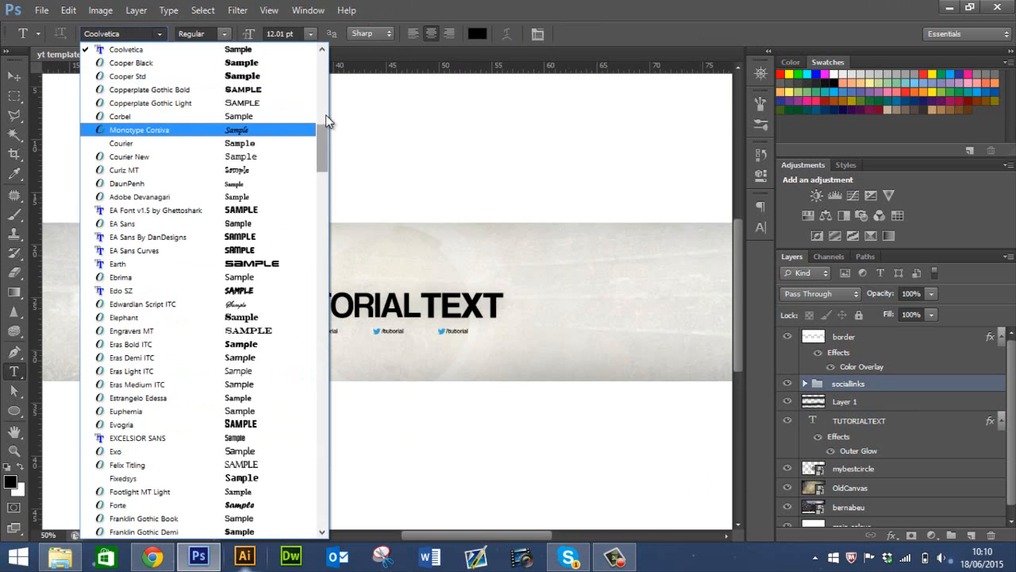
drag(325, 119, 328, 217)
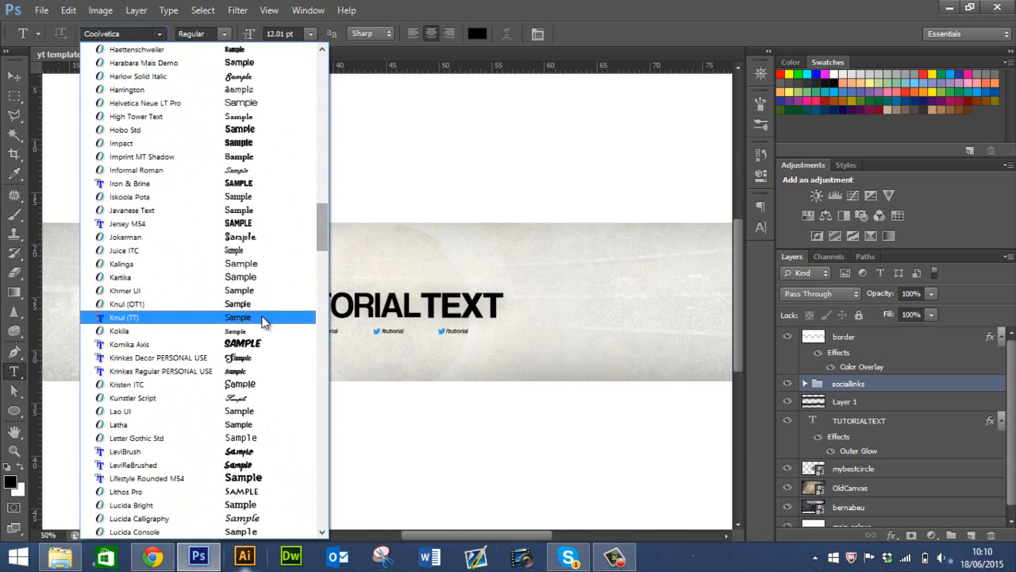
click(246, 371)
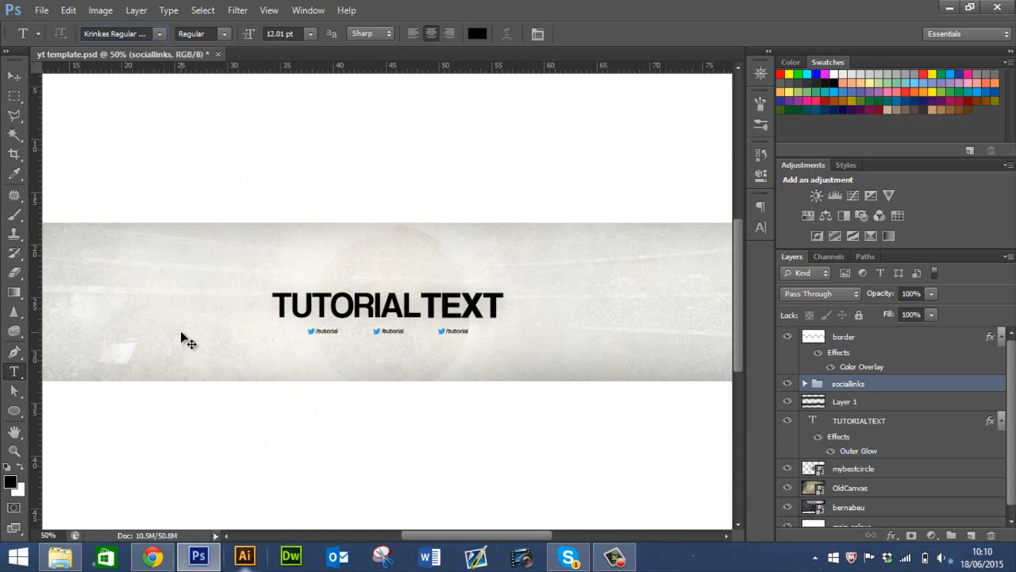
key(ctrl+plus)
key(ctrl+plus)
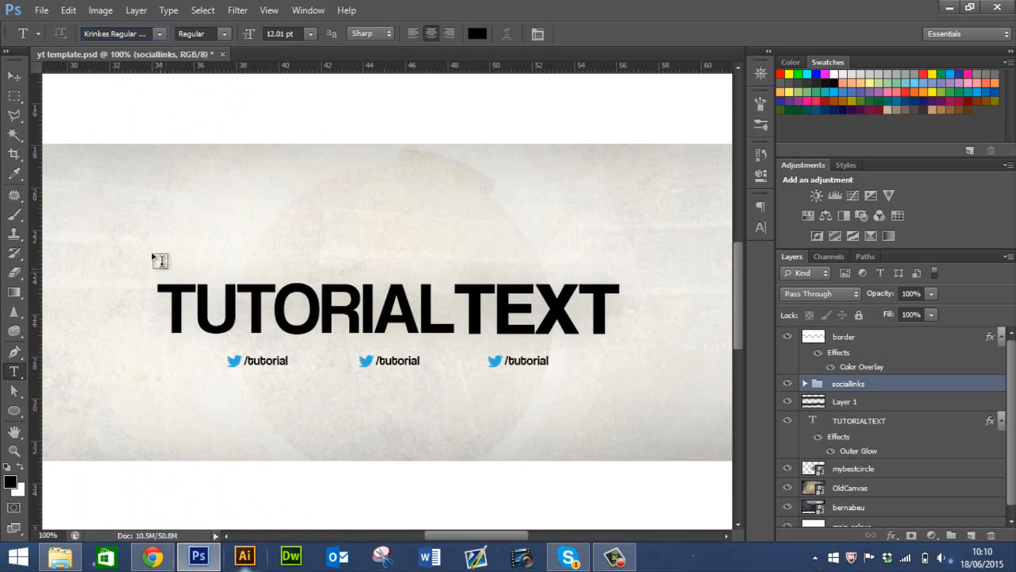
click(151, 252)
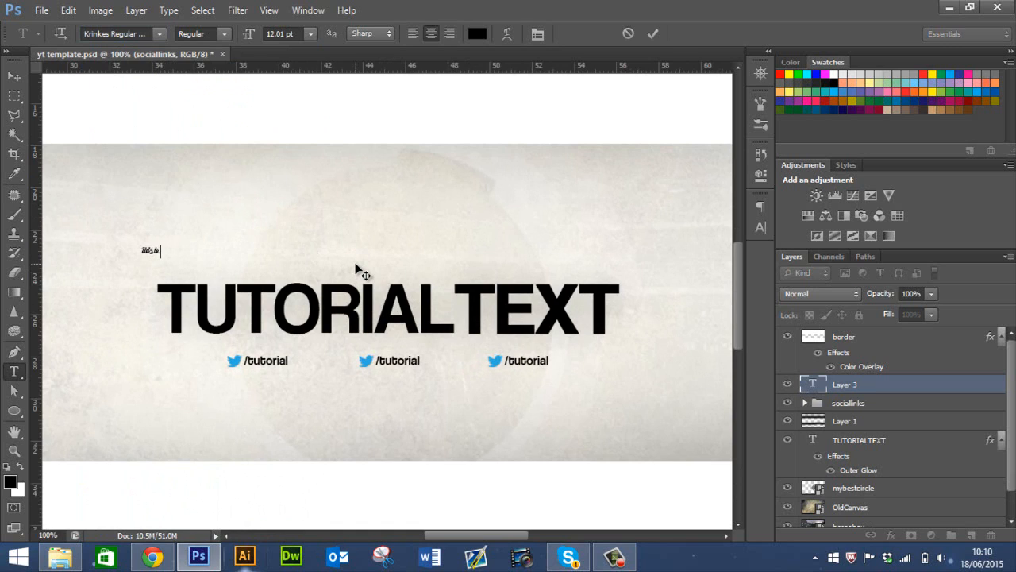
text(This is a slogan)
Step: Set the size of the whole slogan text to 25.01 pt and commit it
key(ctrl+a)
click(280, 33)
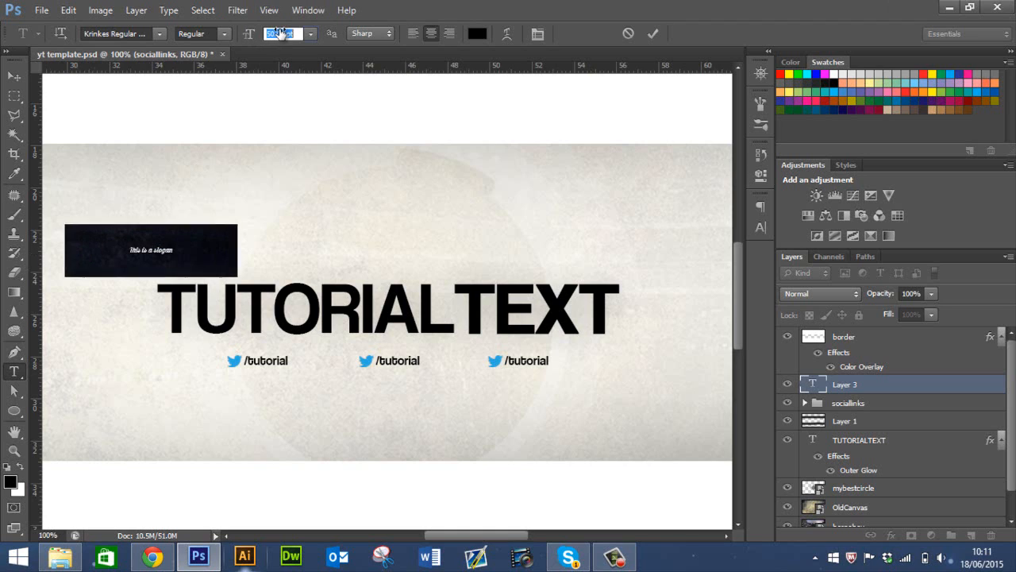
drag(280, 34, 260, 32)
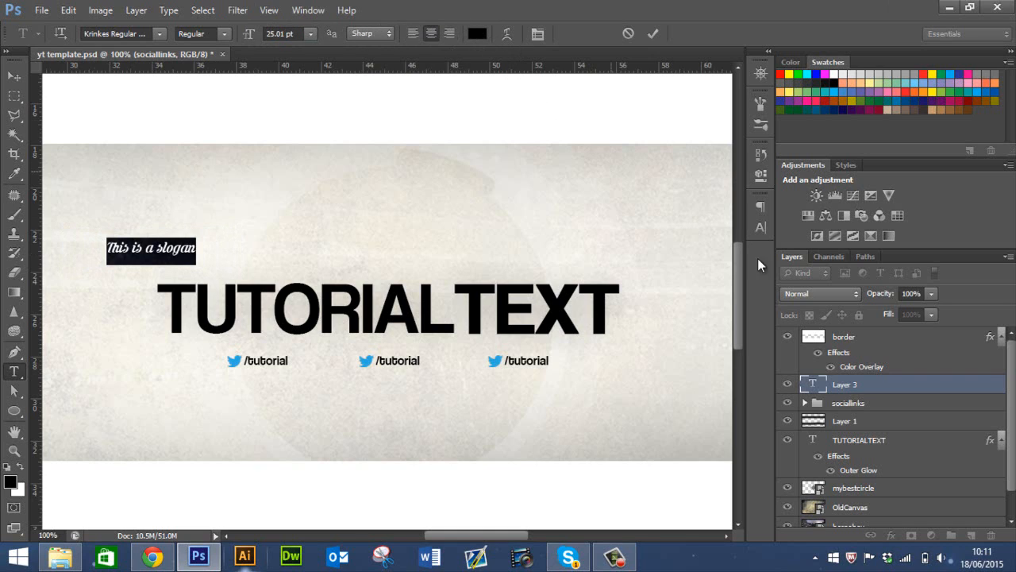
click(15, 75)
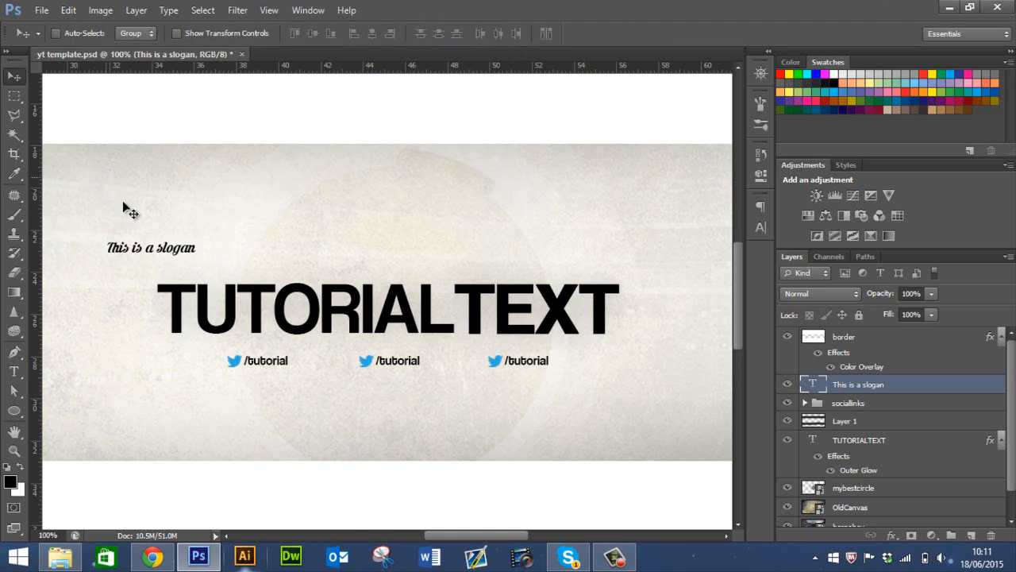
Step: Move the slogan onto the upper-left corner of TUTORIALTEXT and rotate it slightly counterclockwise
drag(164, 252, 196, 287)
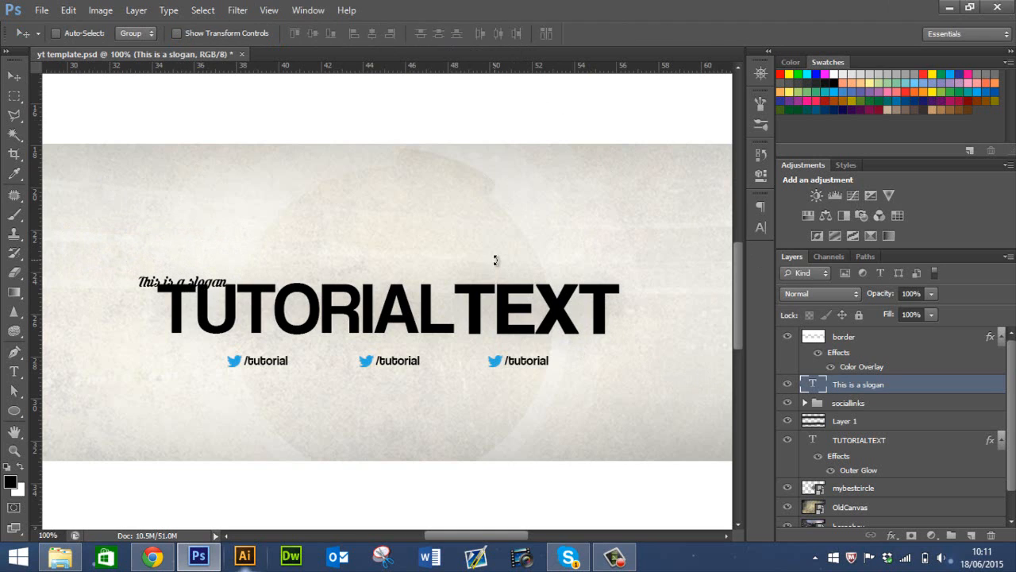
key(ctrl+t)
drag(251, 262, 89, 183)
key(Return)
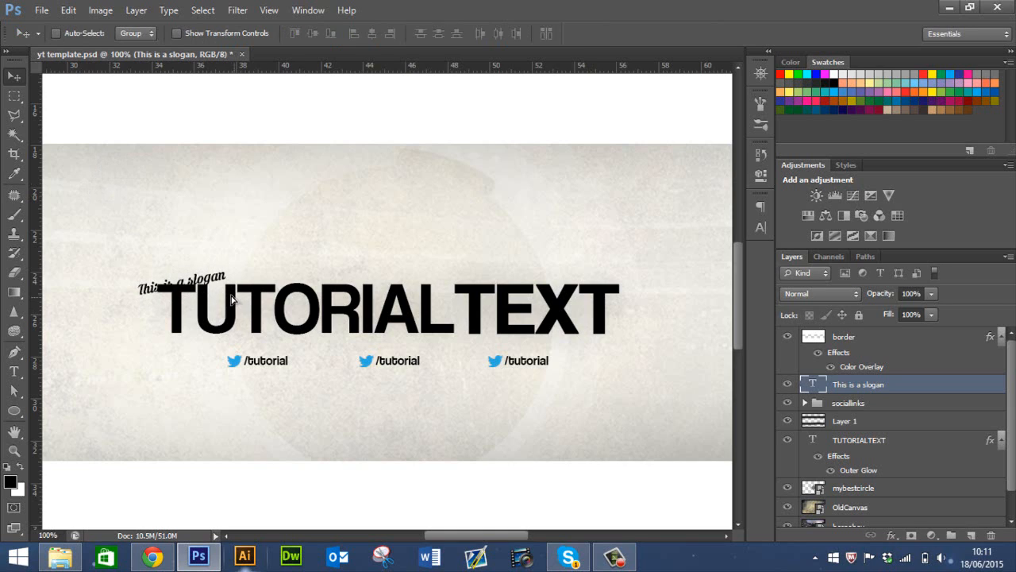
Step: Reposition the tilted slogan slightly up and left, then nudge it down against the top of the first T
drag(239, 295, 228, 289)
key(Down)
key(Down)
key(Down)
key(Down)
key(Down)
key(Down)
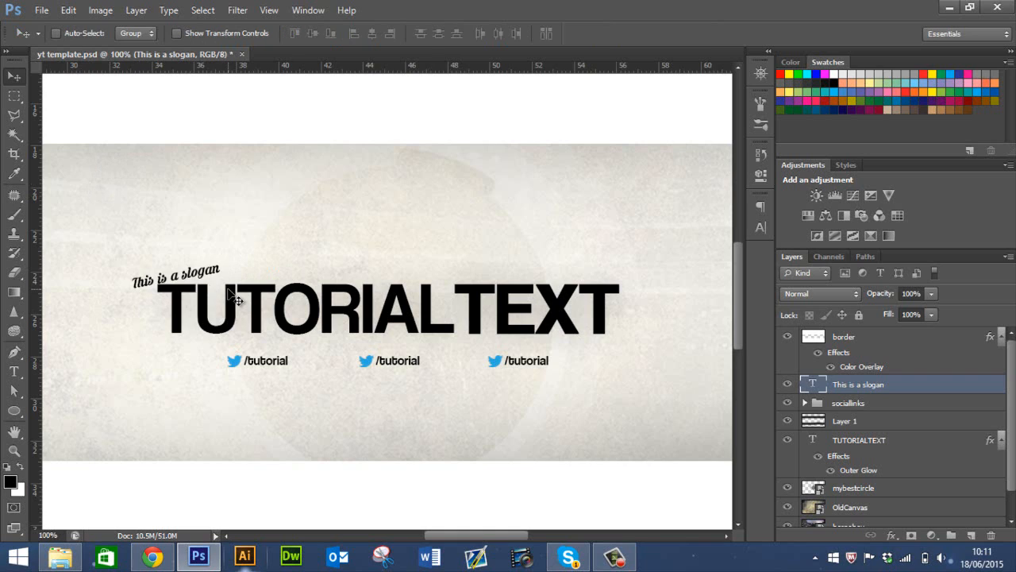
Step: Reduce the slogan's tilt slightly and nudge it down so it overlaps the top of the TUTORIALTEXT lettering
key(ctrl+t)
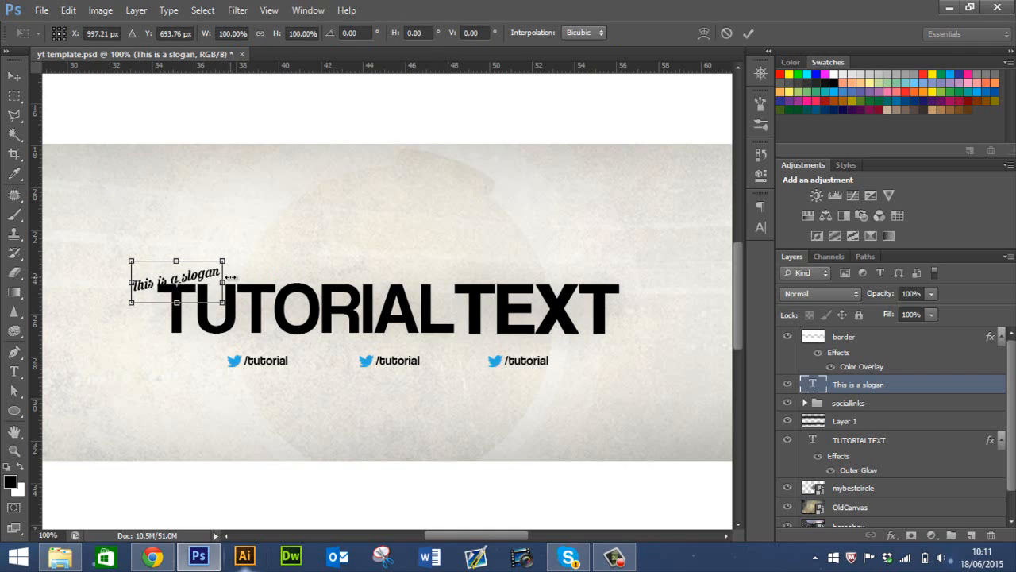
mouse_move(239, 259)
mouse_down()
mouse_move(247, 236)
mouse_move(238, 253)
mouse_up()
key(Return)
key(Down)
key(Down)
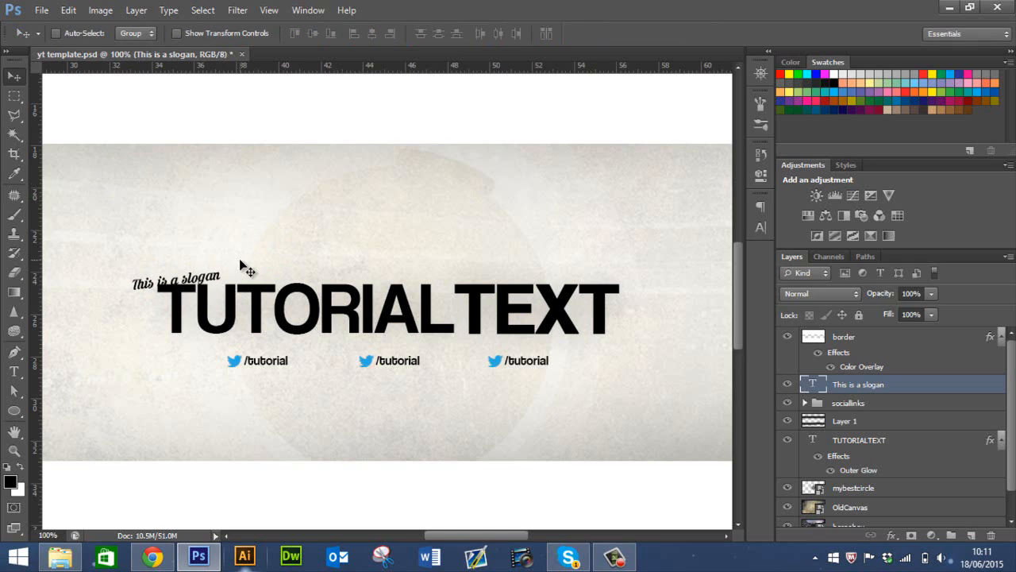
Step: Rasterize the TUTORIALTEXT type layer and load the outline of the slogan text as a selection
click(890, 439)
right_click(890, 436)
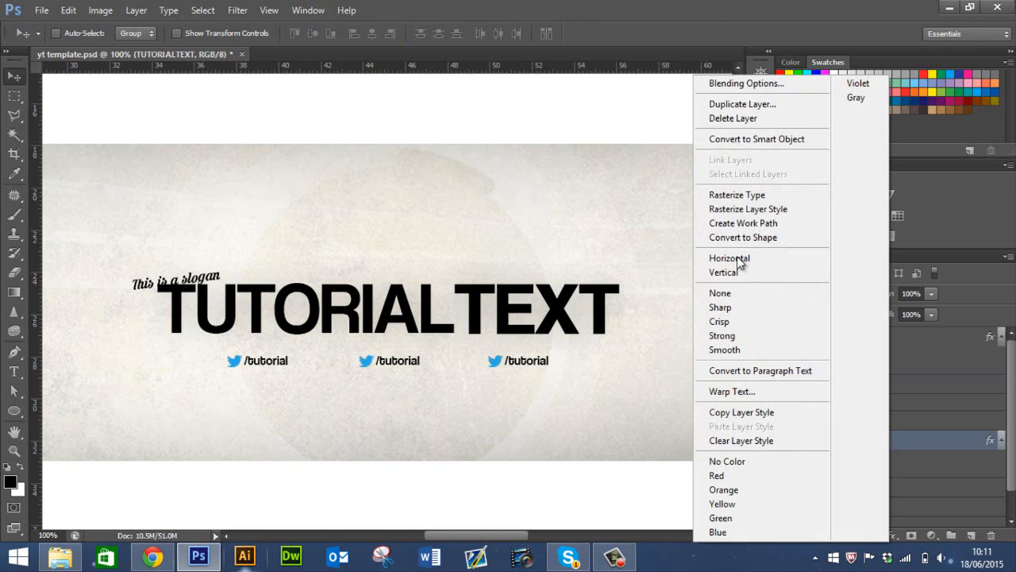
click(735, 194)
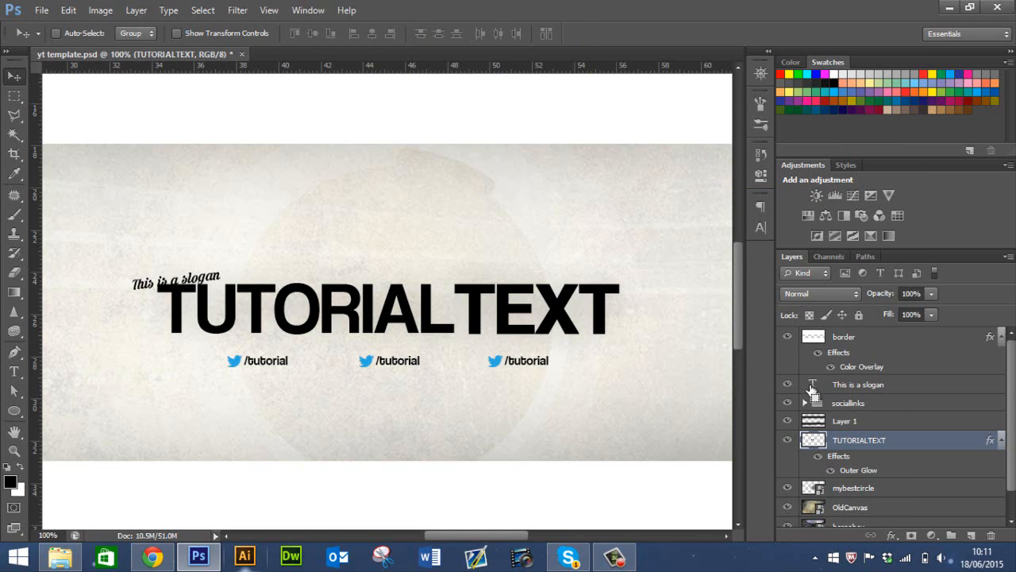
drag(813, 391, 811, 380)
drag(833, 382, 812, 386)
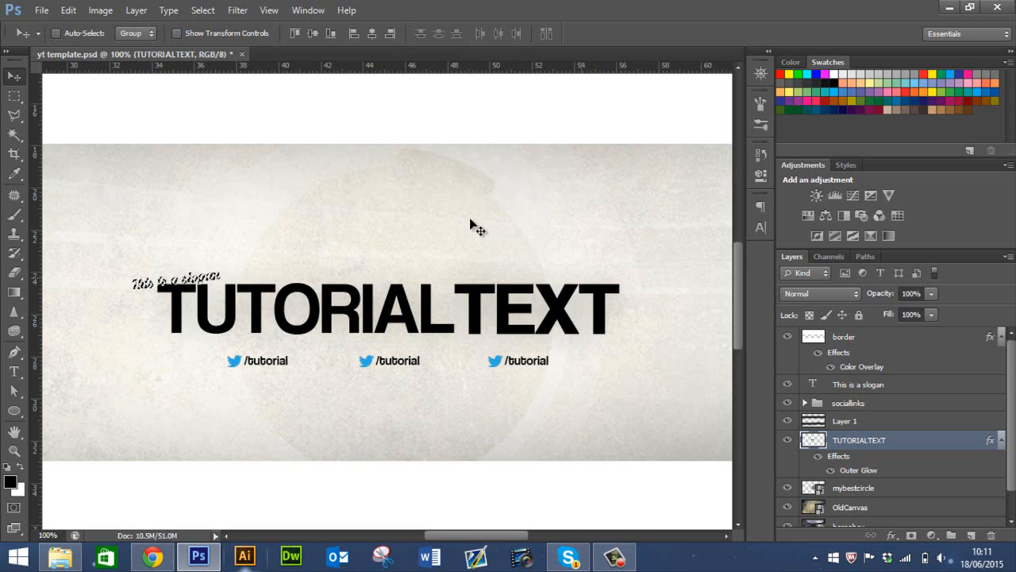
Step: Try to expand the slogan-shaped selection by 5 pixels
click(204, 11)
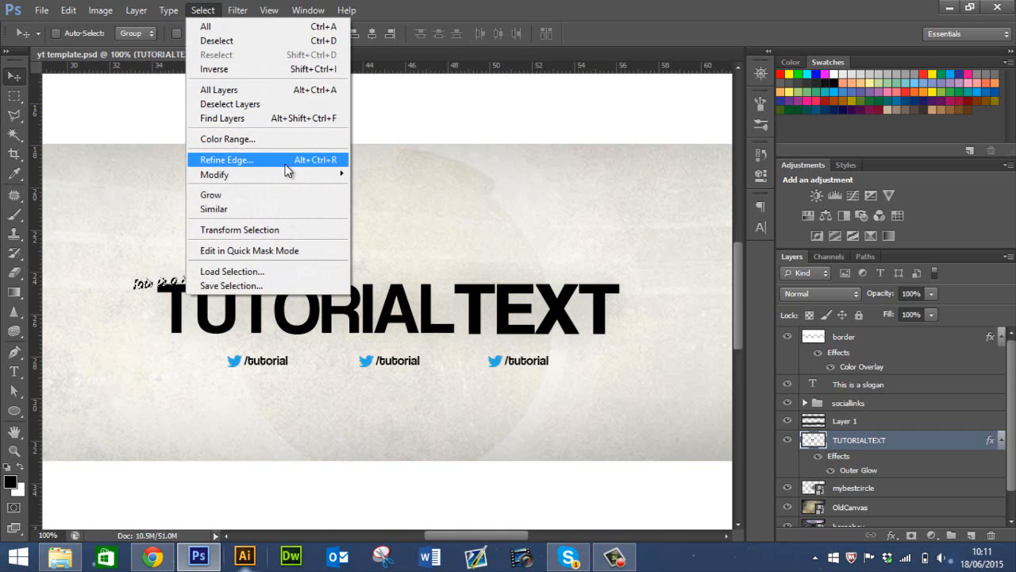
mouse_move(287, 170)
click(381, 203)
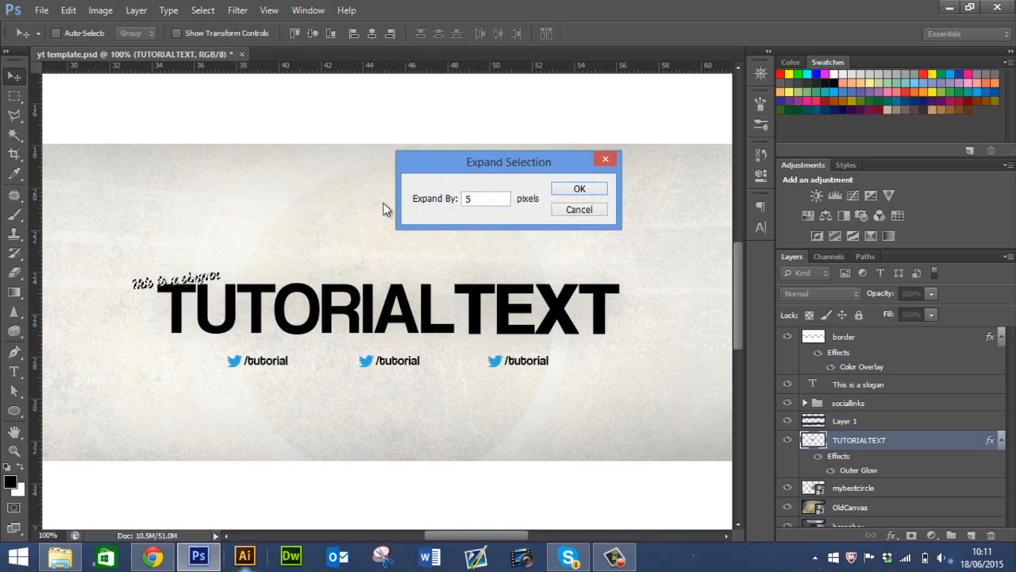
key(Return)
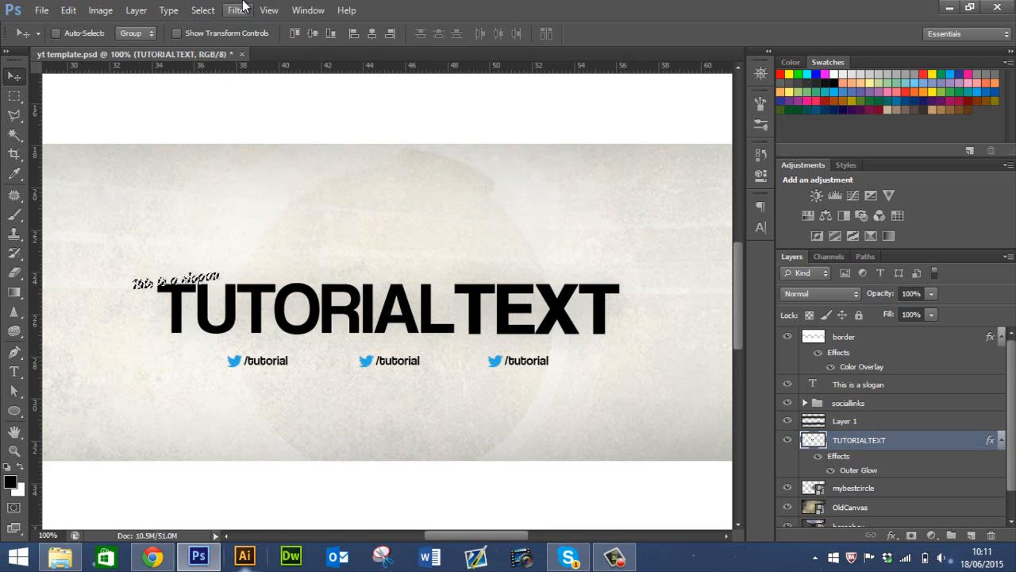
Step: Expand the slogan-shaped selection by 2 pixels, clear that area from the TUTORIALTEXT layer and deselect
click(237, 10)
mouse_move(202, 9)
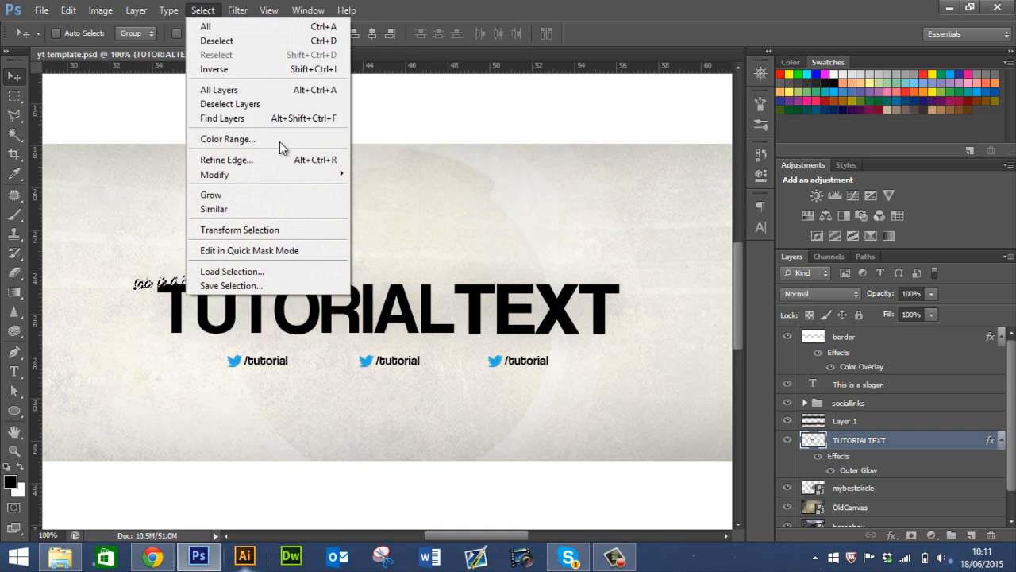
mouse_move(297, 178)
click(380, 202)
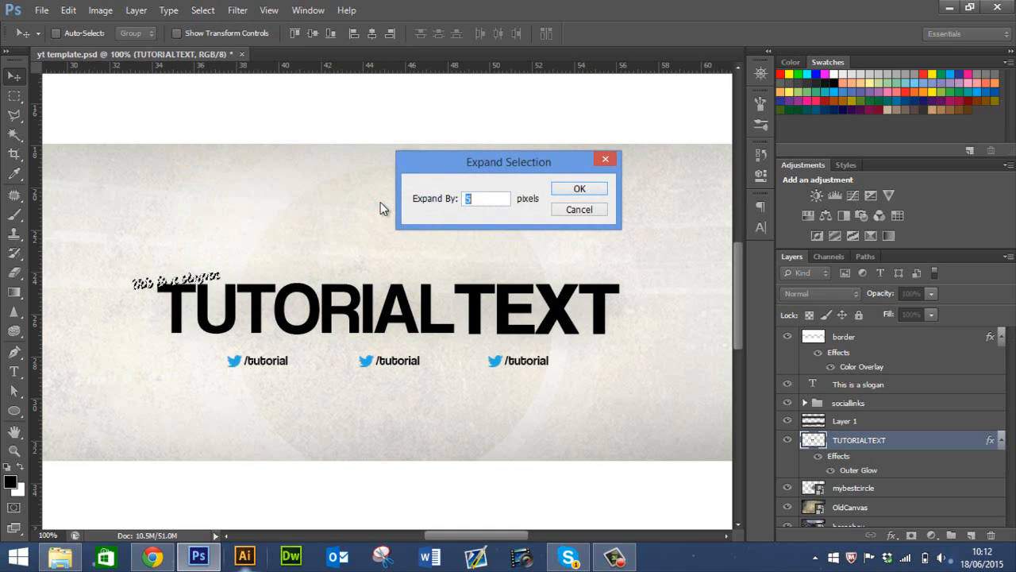
text(2)
key(Return)
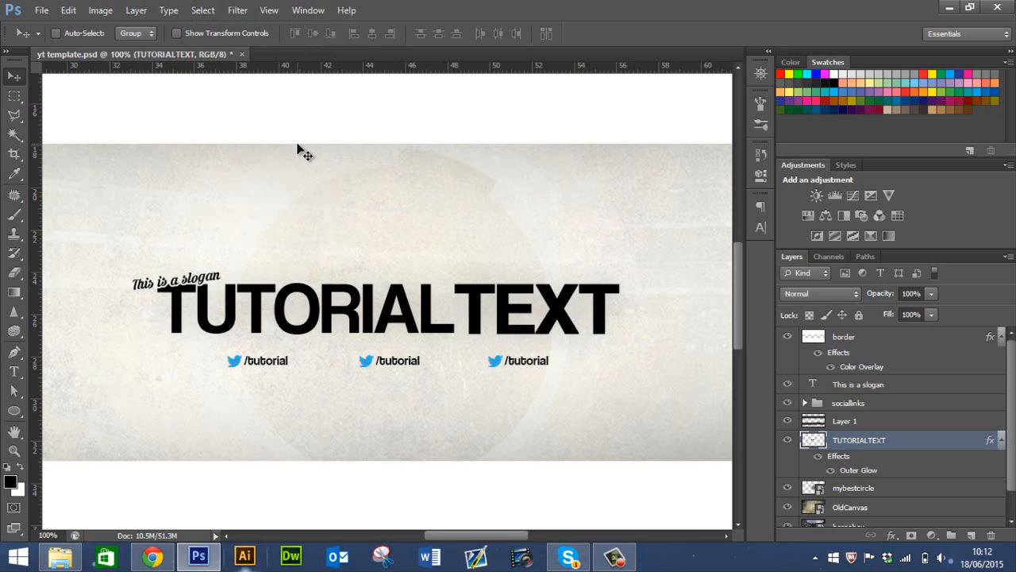
Step: Turn off the transform controls and create a new empty layer directly above Layer 1
key(ctrl+minus)
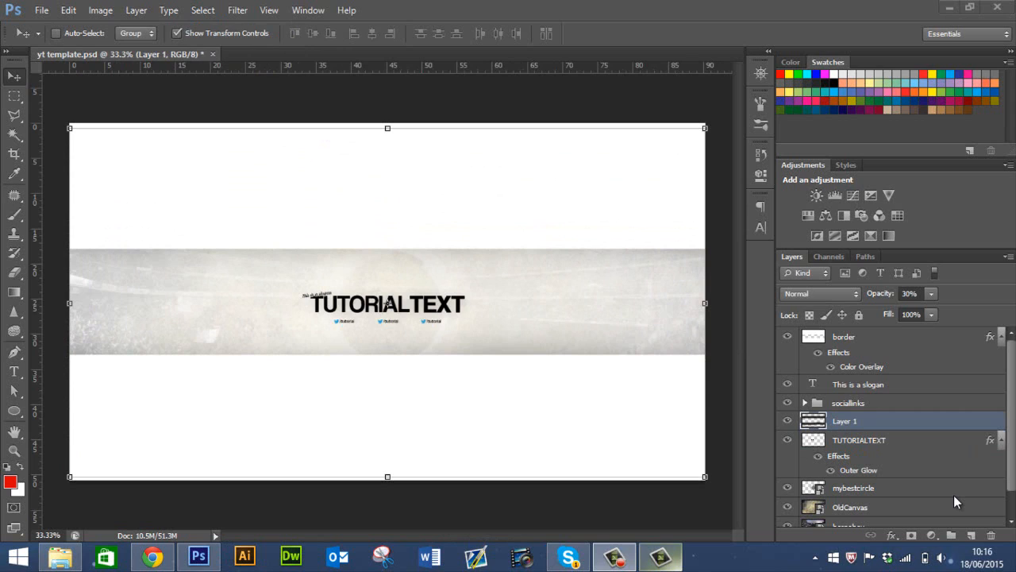
click(235, 28)
click(255, 37)
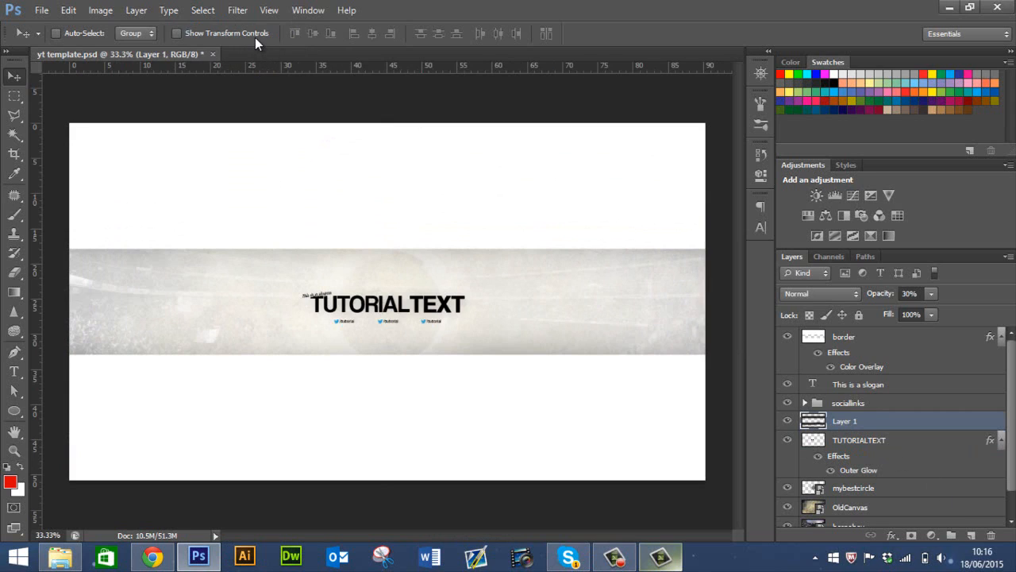
click(974, 537)
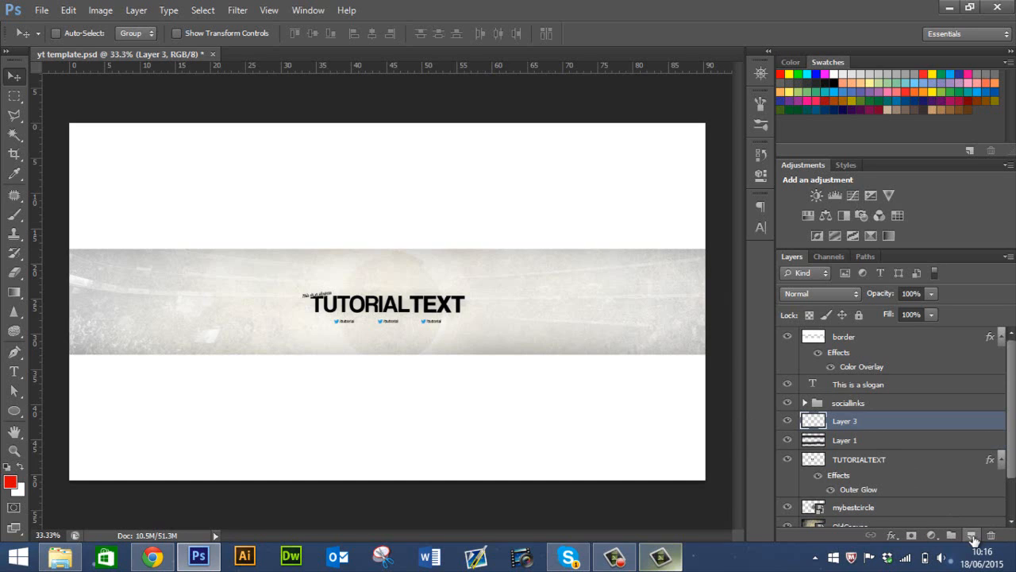
Step: Paint a red stroke across the full canvas width just below the band with a soft 400 px brush at 0% hardness
click(14, 214)
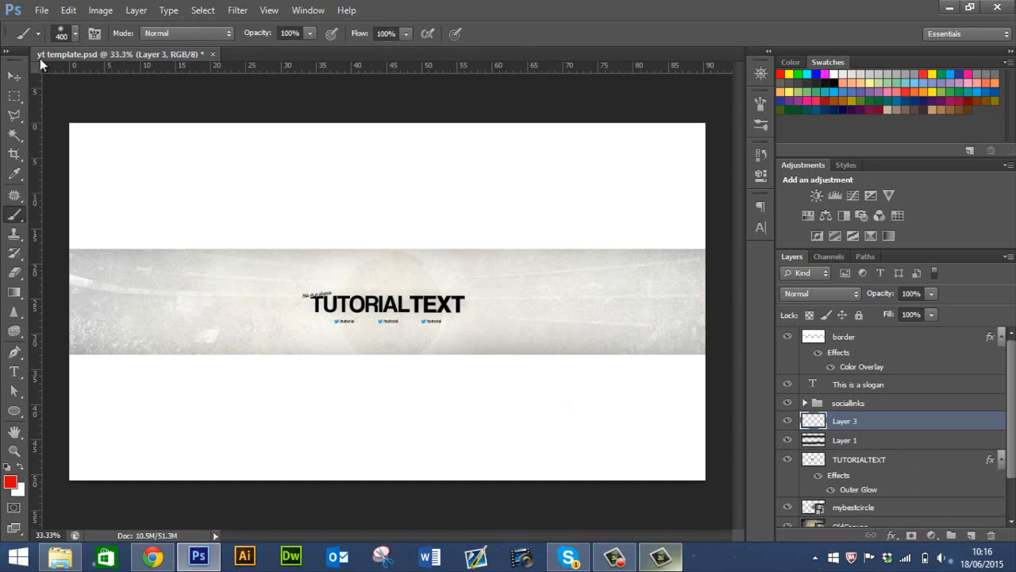
click(76, 35)
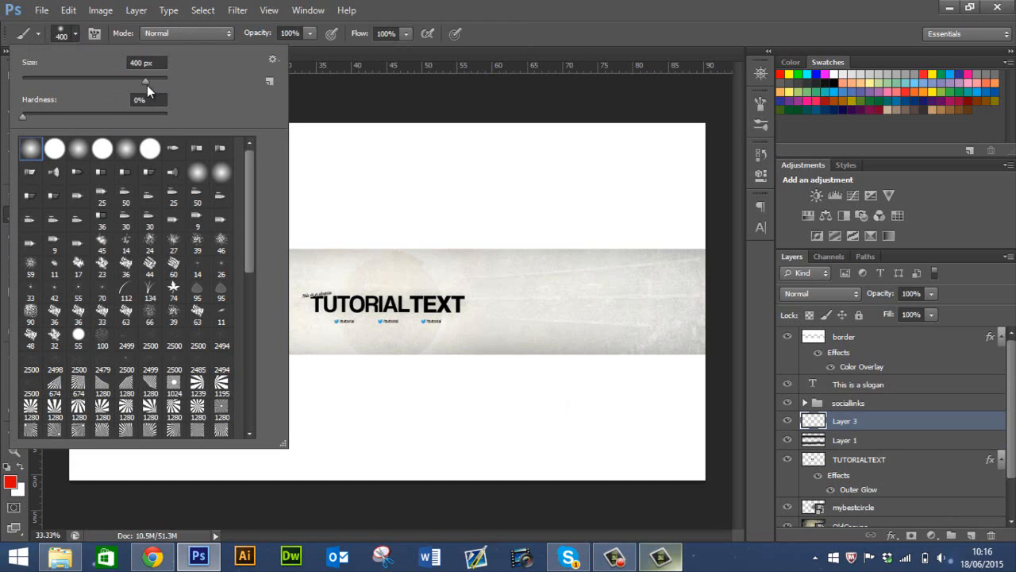
click(451, 5)
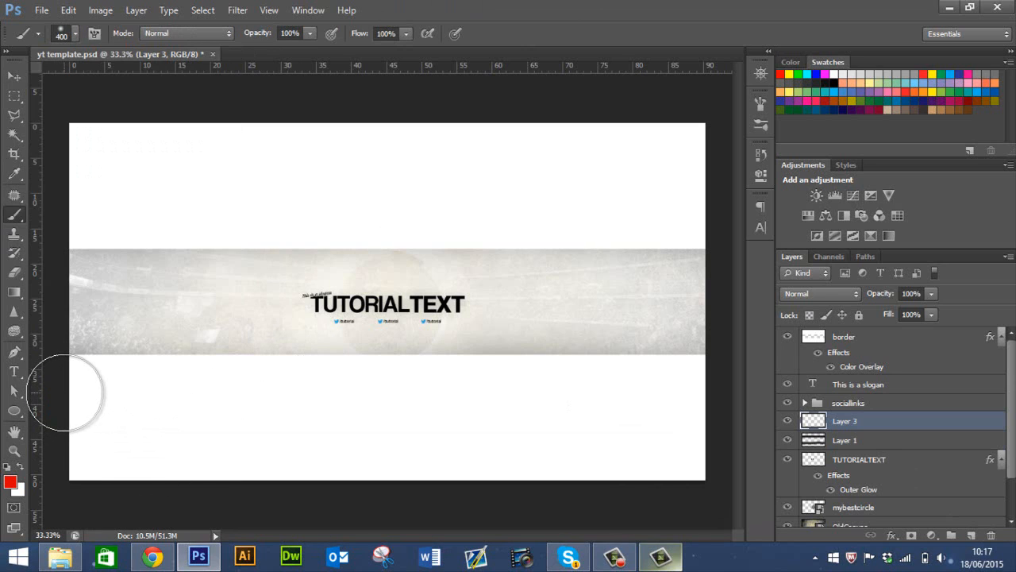
mouse_move(65, 393)
mouse_down()
mouse_move(251, 403)
mouse_move(370, 389)
mouse_move(453, 395)
mouse_move(533, 380)
mouse_move(780, 392)
mouse_up()
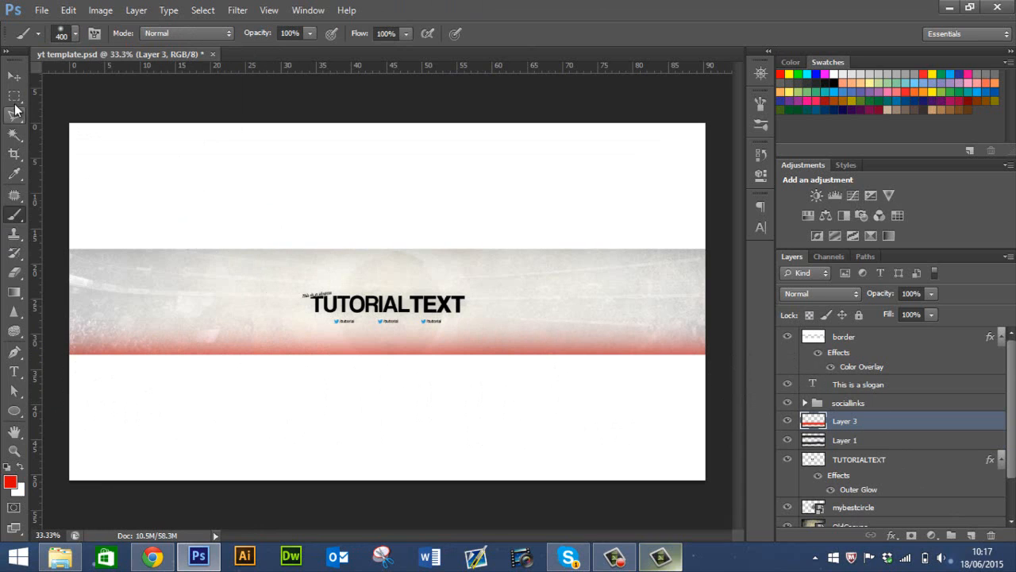
Step: Show the transform controls and stretch the red stroke on Layer 3 upward to 139.14% height, reaching the band's upper edge
click(14, 76)
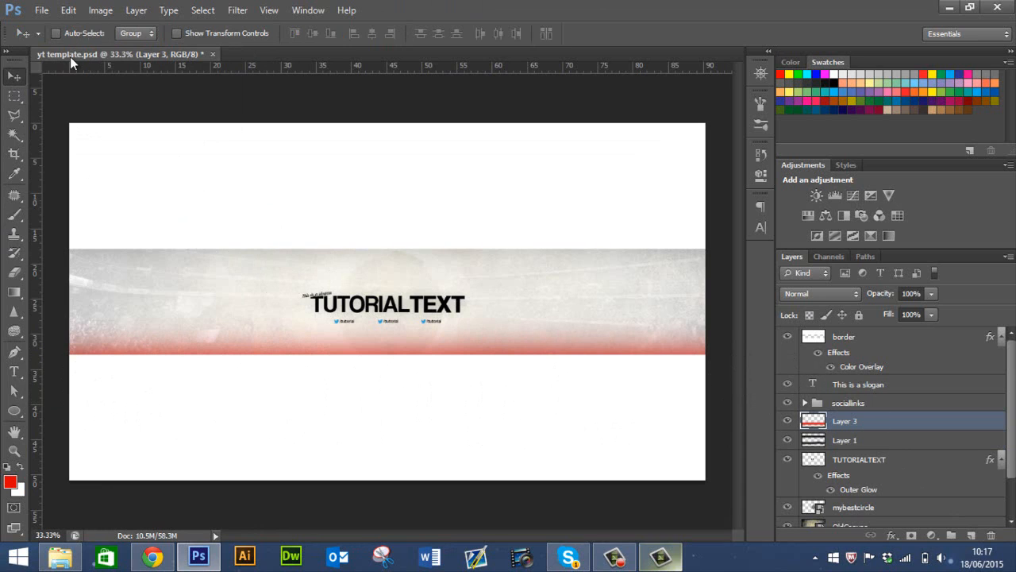
click(177, 33)
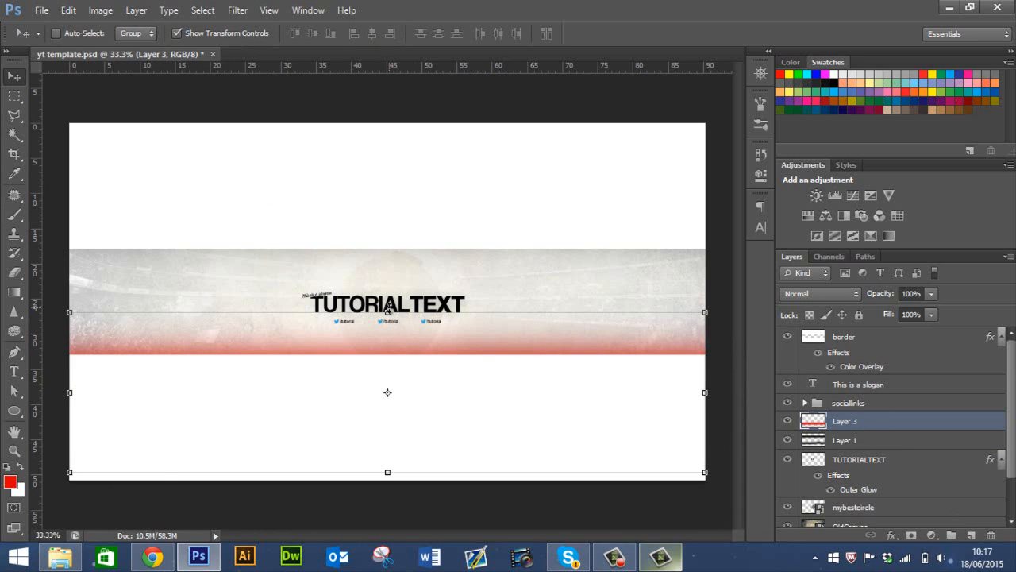
drag(388, 310, 388, 243)
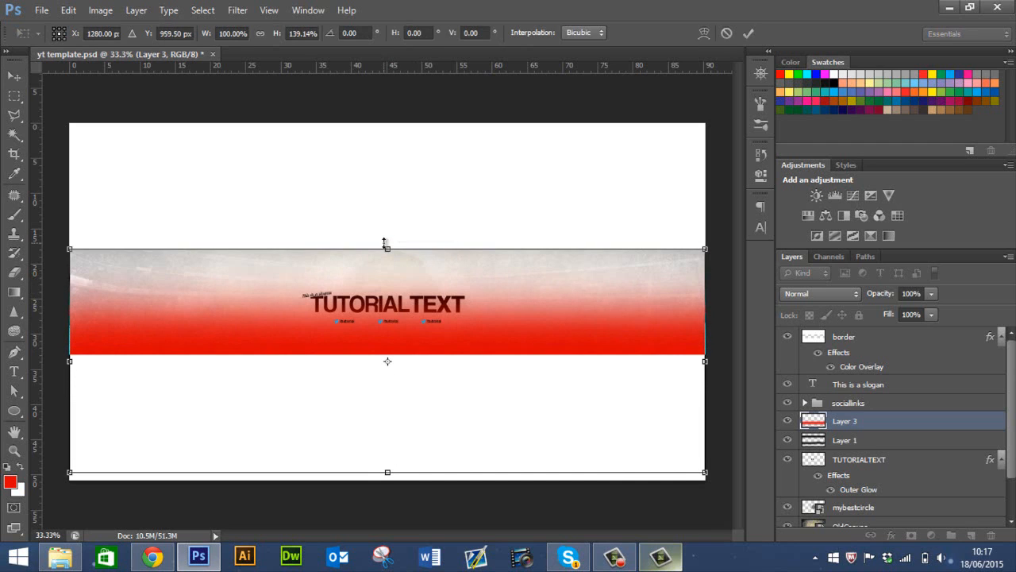
Step: Move the stretched red stroke down toward the band's lower edge, apply the transform and turn off the transform controls
drag(445, 325, 450, 358)
key(Down)
key(Down)
key(Down)
key(Down)
key(Down)
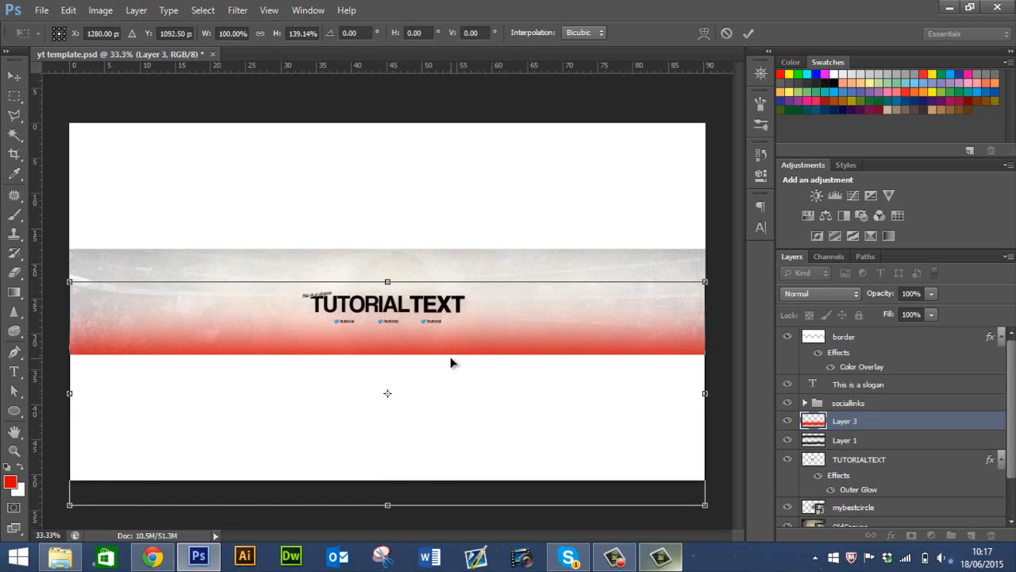
key(Return)
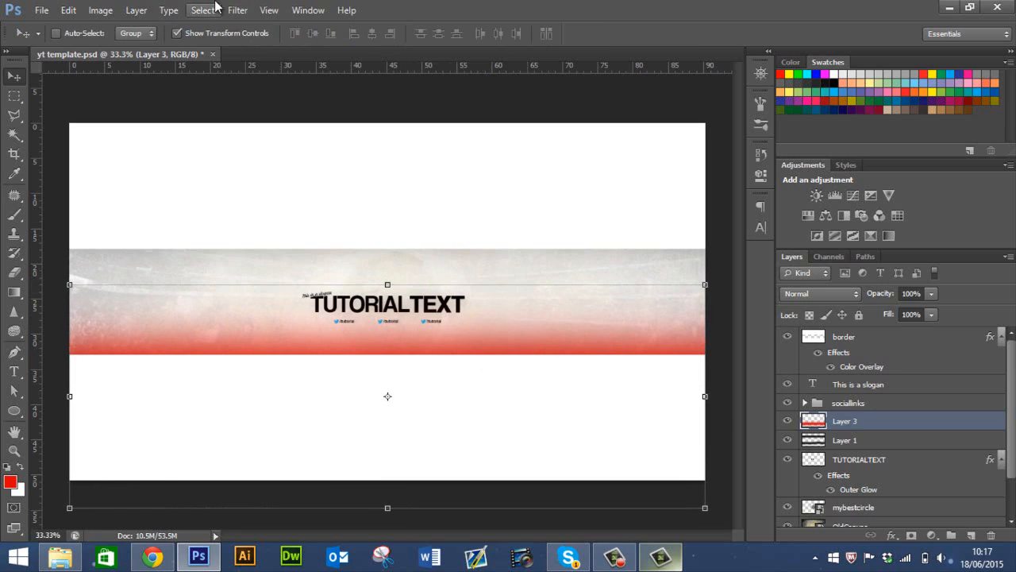
click(222, 37)
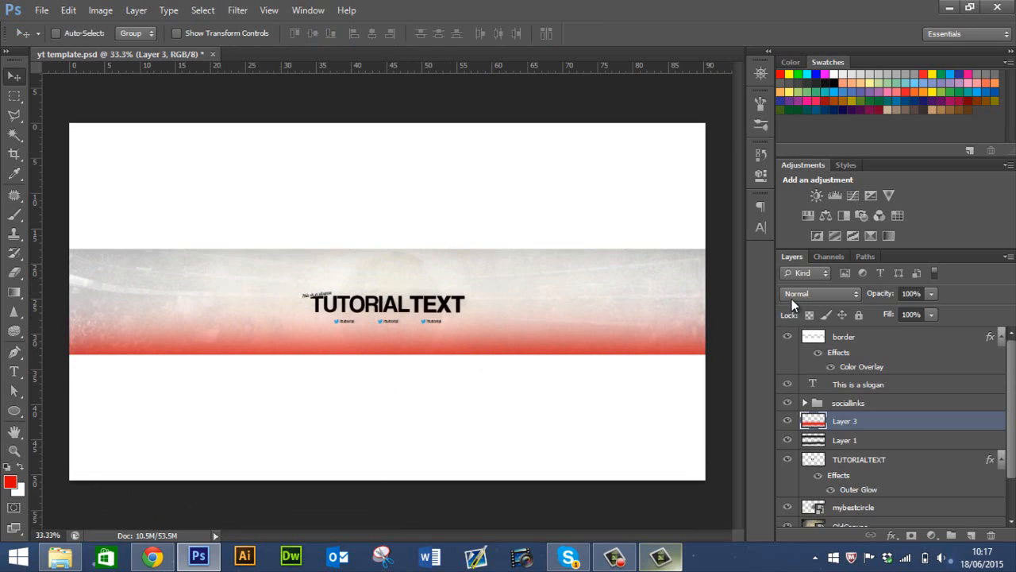
Step: Set Layer 3's blend mode to Overlay and move the glow up so it covers more of the band
click(792, 296)
click(800, 193)
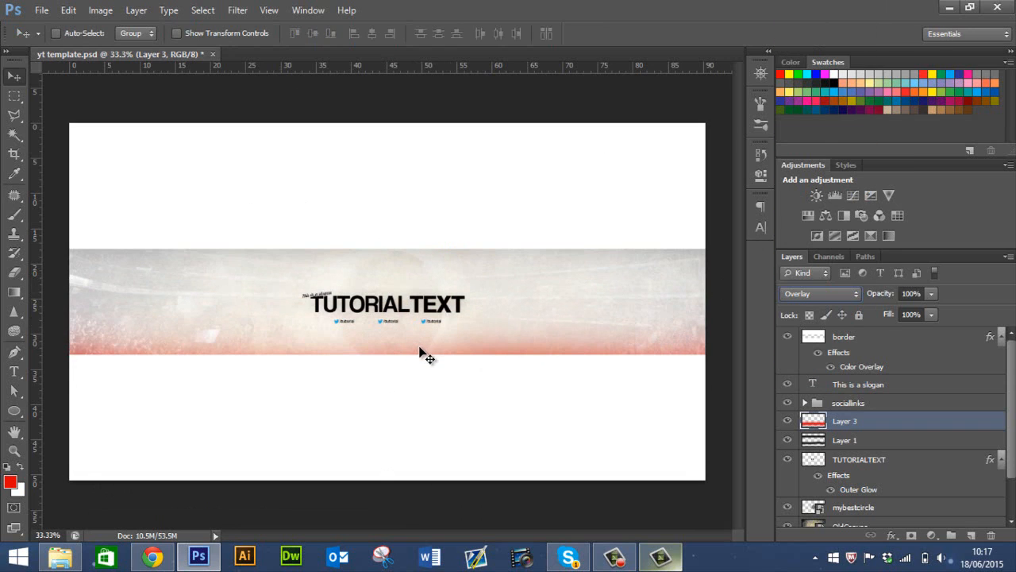
drag(454, 341, 467, 307)
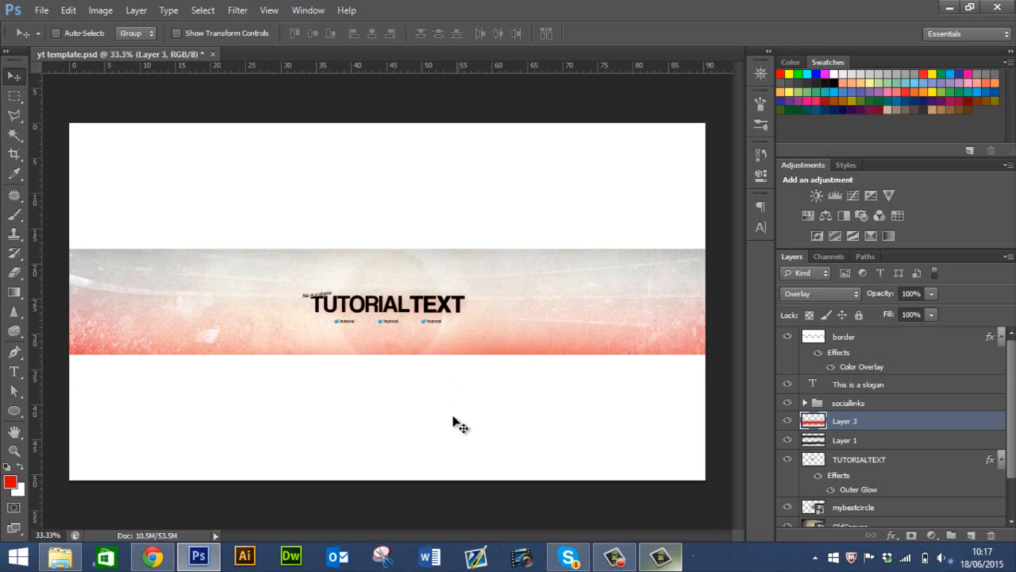
Step: Add a Hue/Saturation adjustment clipped to Layer 3, with hue -131, saturation +100 and reduced lightness for a blue glow
click(807, 215)
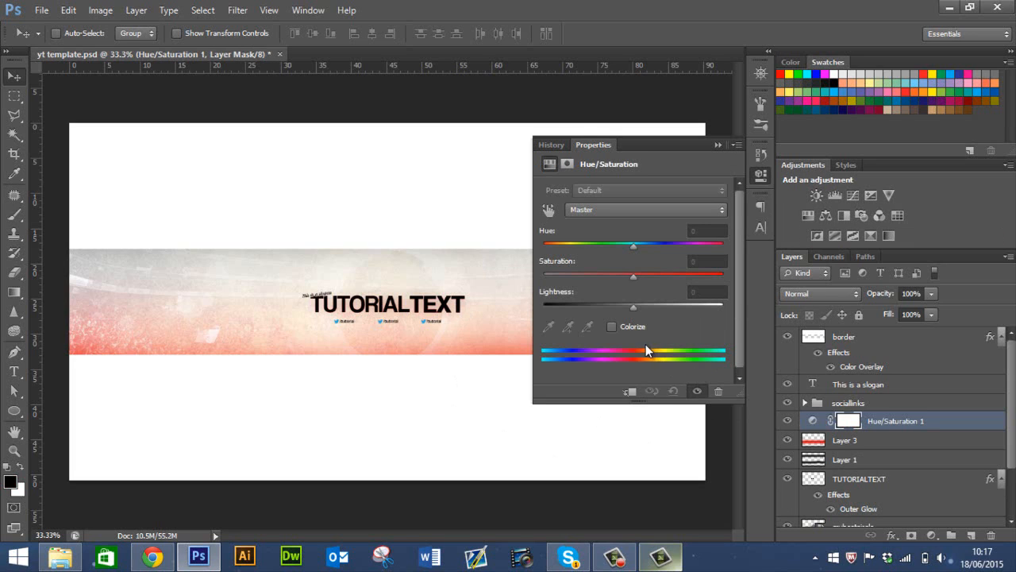
click(630, 393)
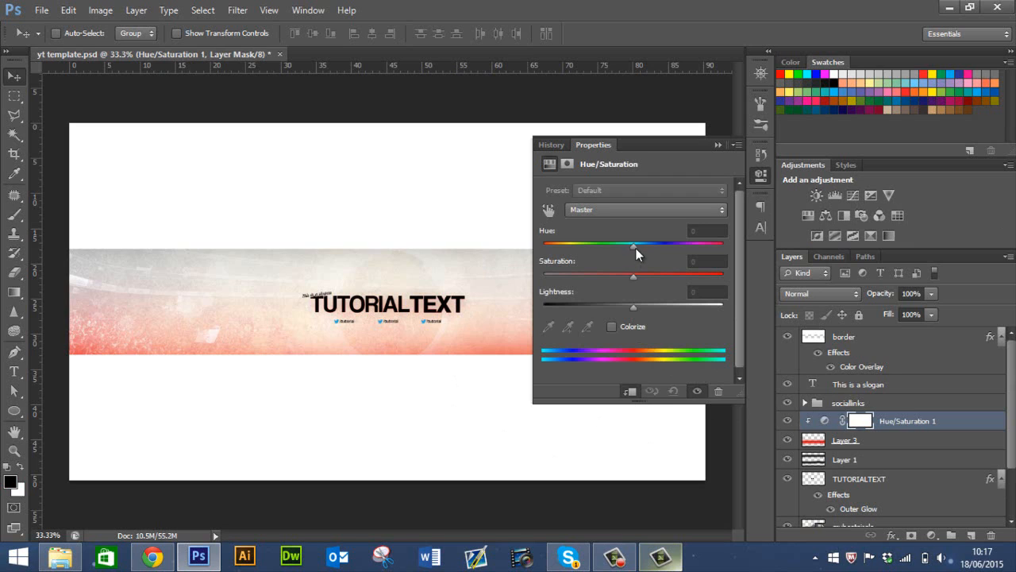
drag(638, 247, 561, 247)
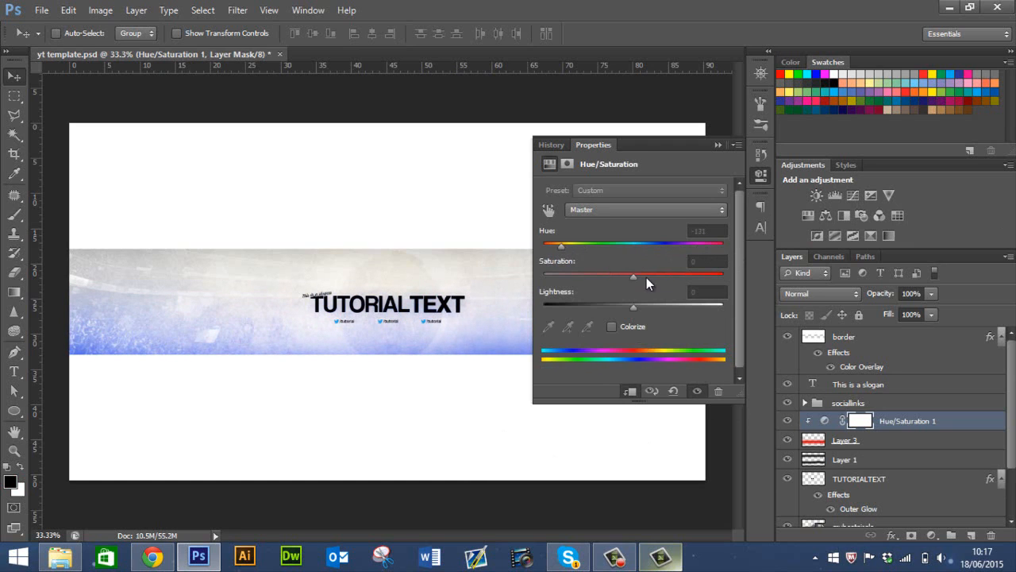
drag(646, 277, 784, 293)
drag(636, 304, 613, 303)
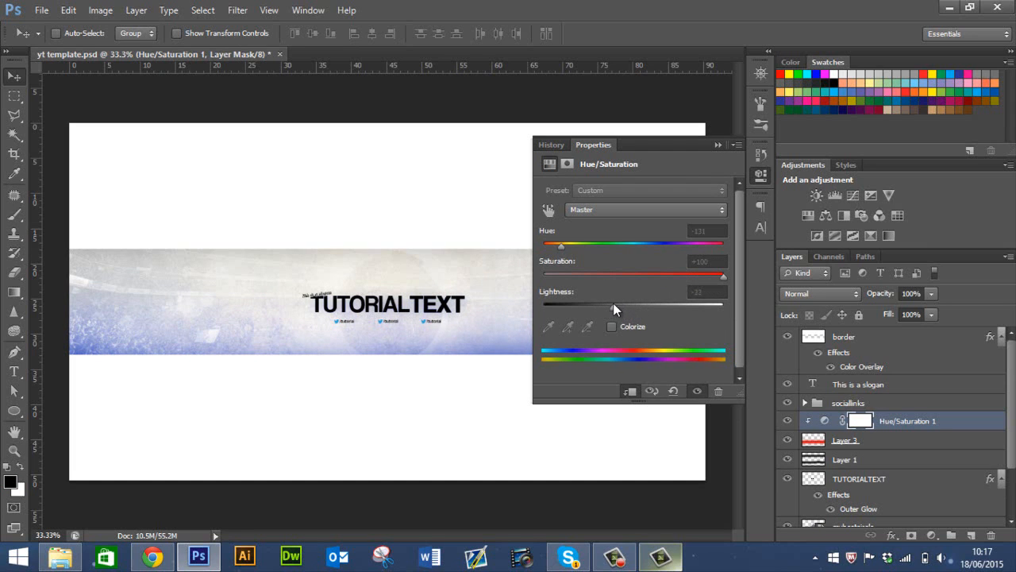
click(717, 145)
Step: Select the TUTORIALTEXT layer and set the Type tool's text colour to ff0000
scroll(856, 413, down, 3)
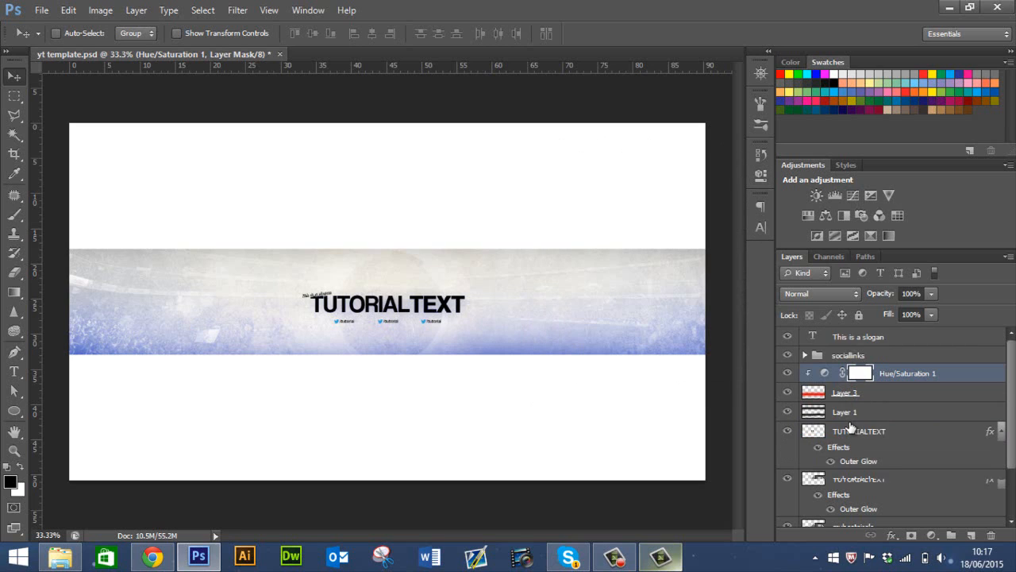
click(856, 427)
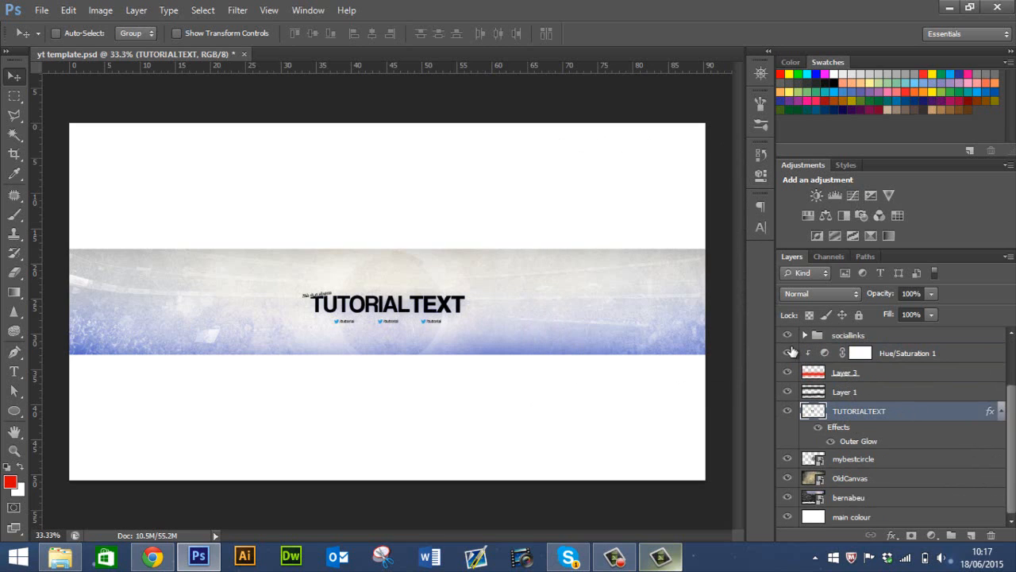
click(13, 370)
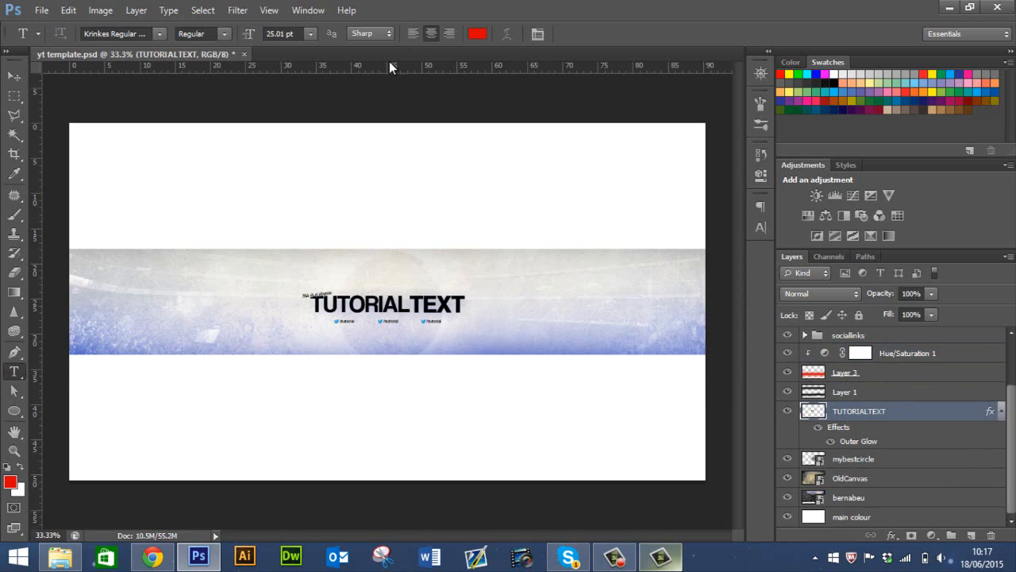
click(477, 35)
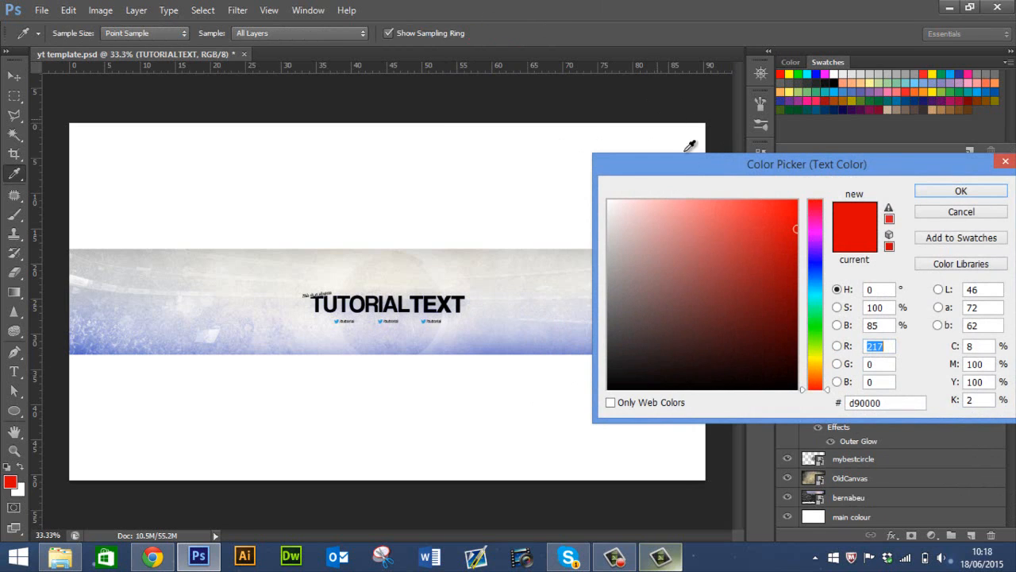
drag(696, 167, 645, 122)
drag(656, 184, 499, 386)
drag(642, 228, 449, 141)
drag(560, 206, 794, 147)
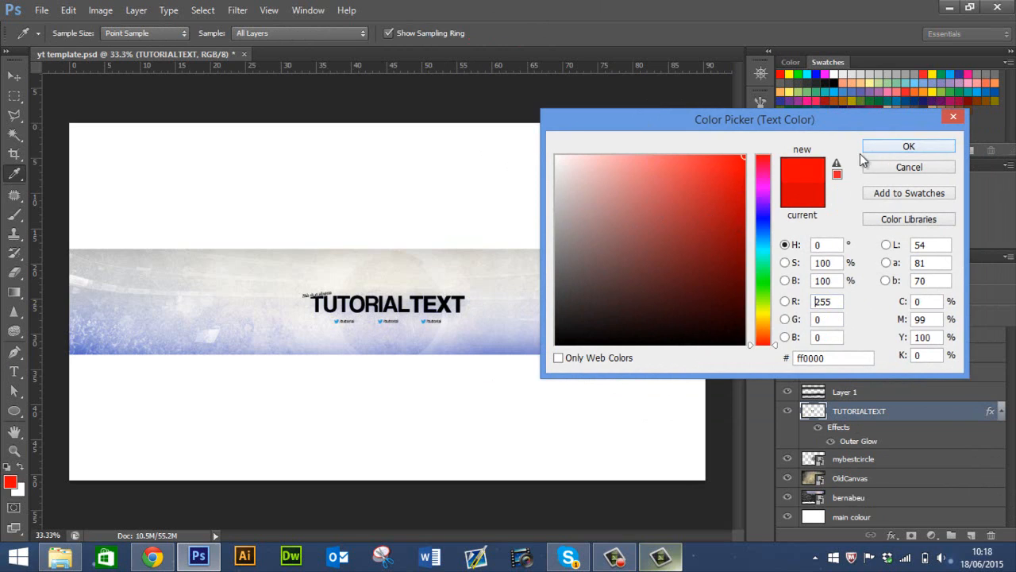
key(Return)
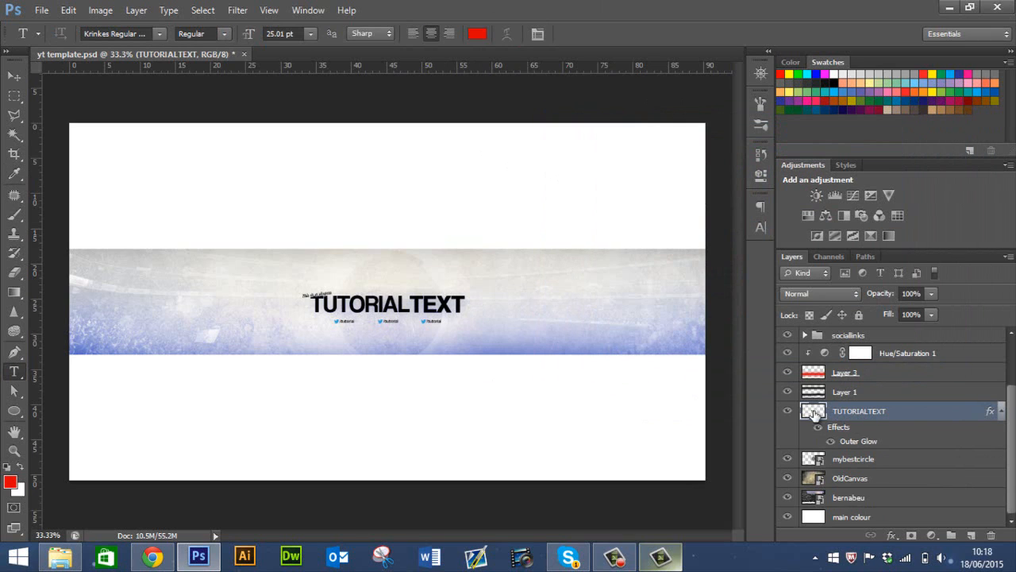
Step: Add a Gradient Overlay to the TUTORIALTEXT layer and open its gradient for editing, keeping the artwork in view
double_click(894, 418)
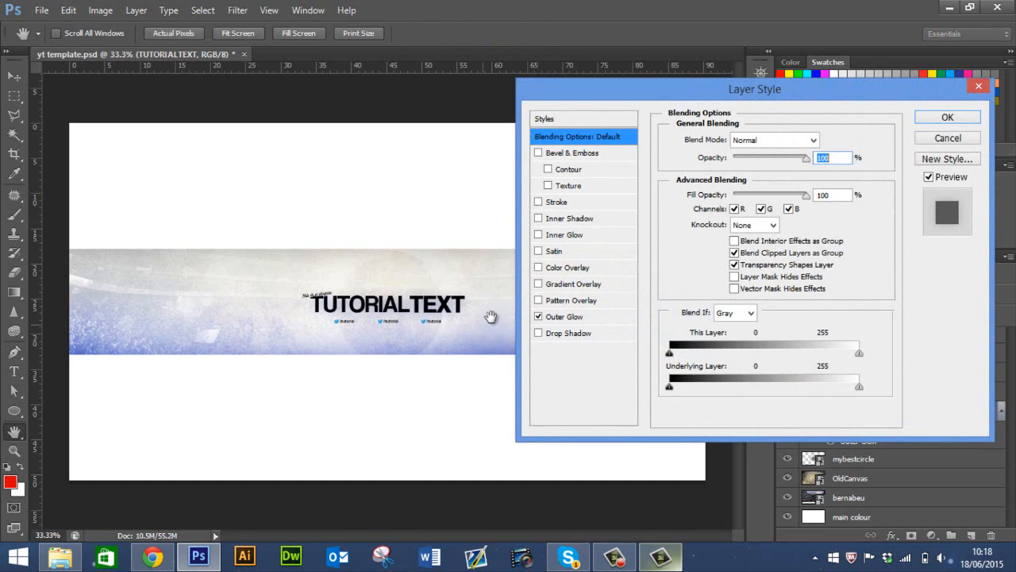
click(569, 287)
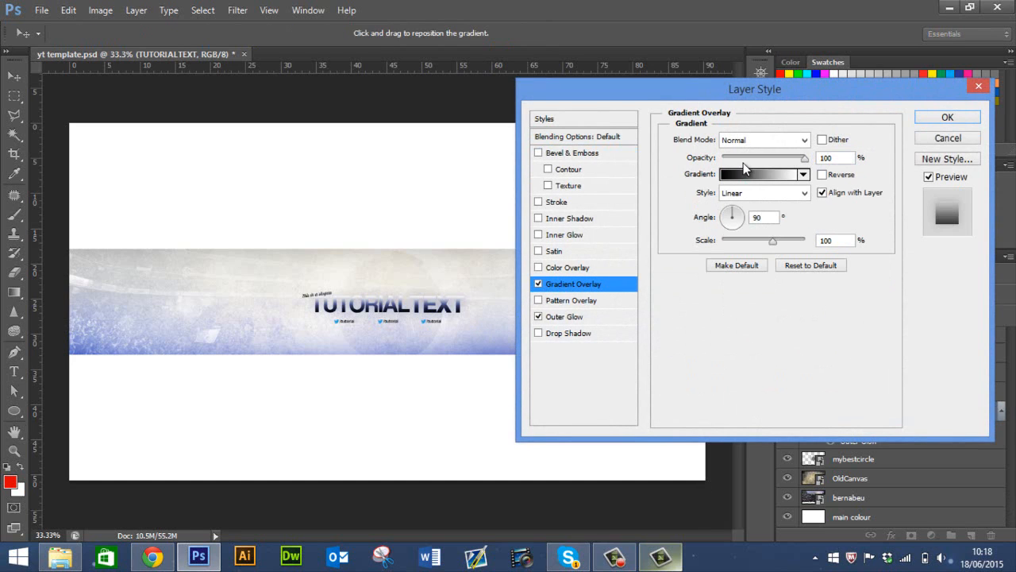
click(748, 175)
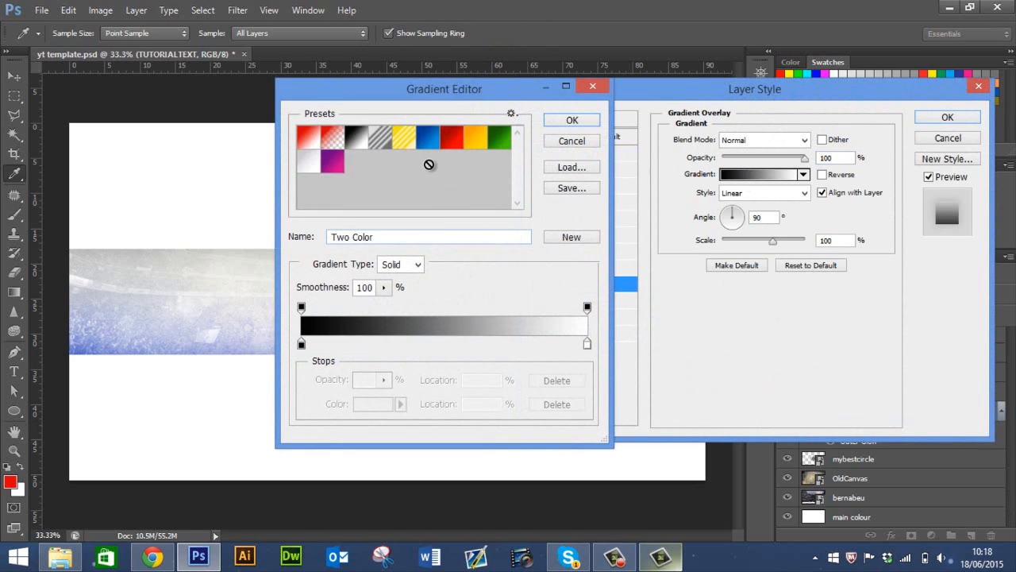
drag(501, 99, 795, 117)
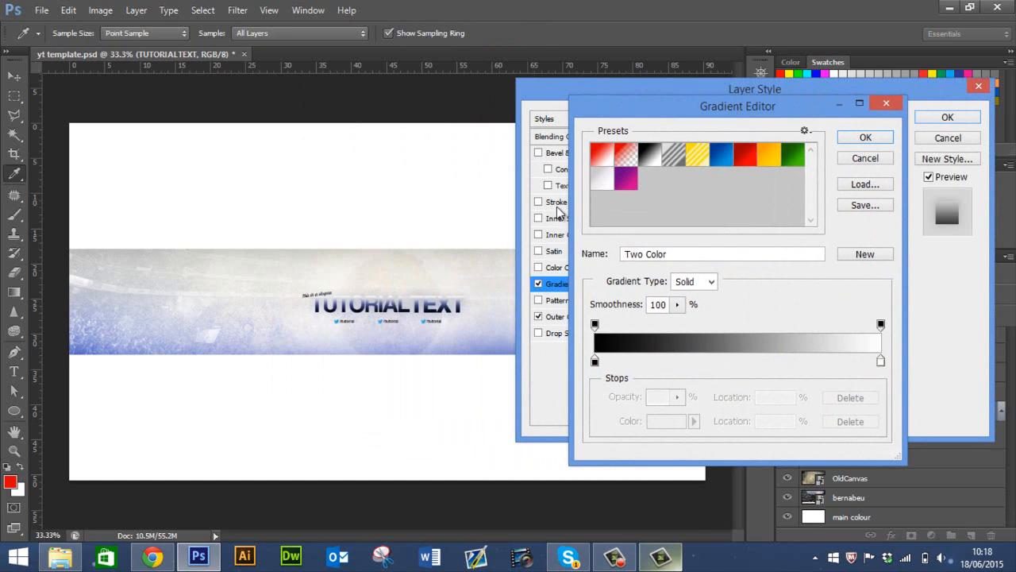
Step: Try the silver, Purple, red, Yellow and Green gradient presets on the TUTORIALTEXT overlay
click(601, 185)
click(618, 182)
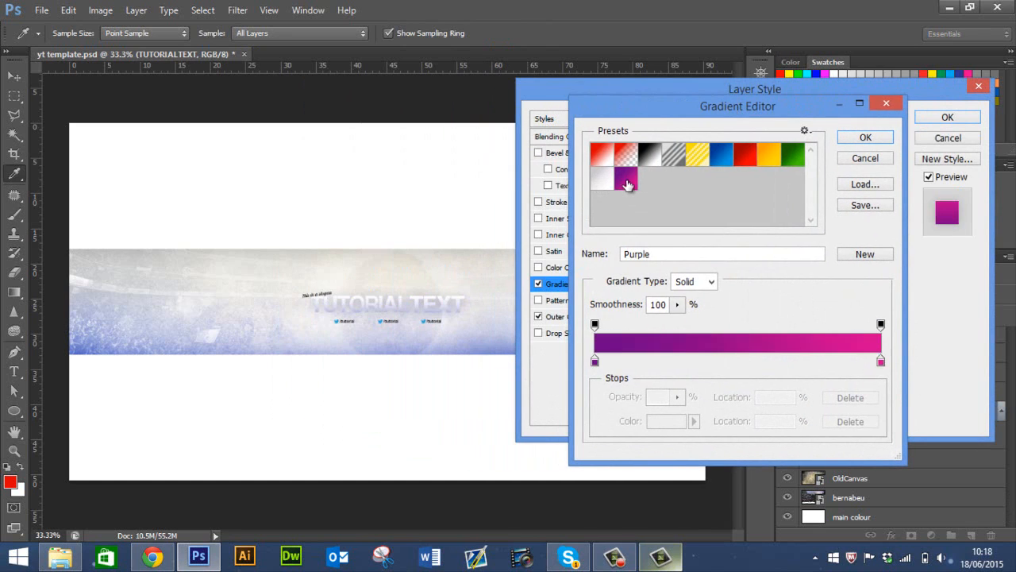
click(750, 155)
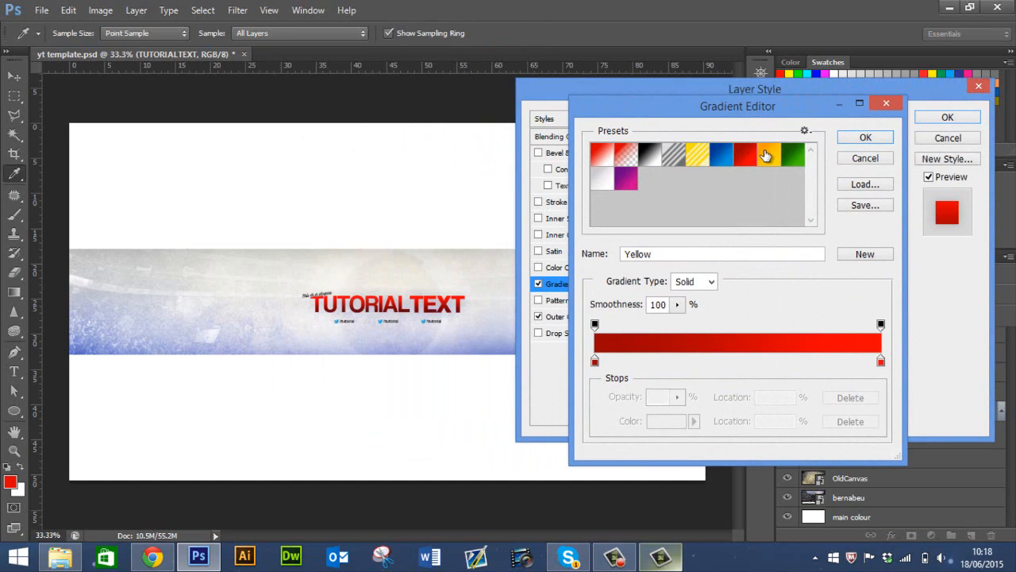
click(767, 156)
click(790, 156)
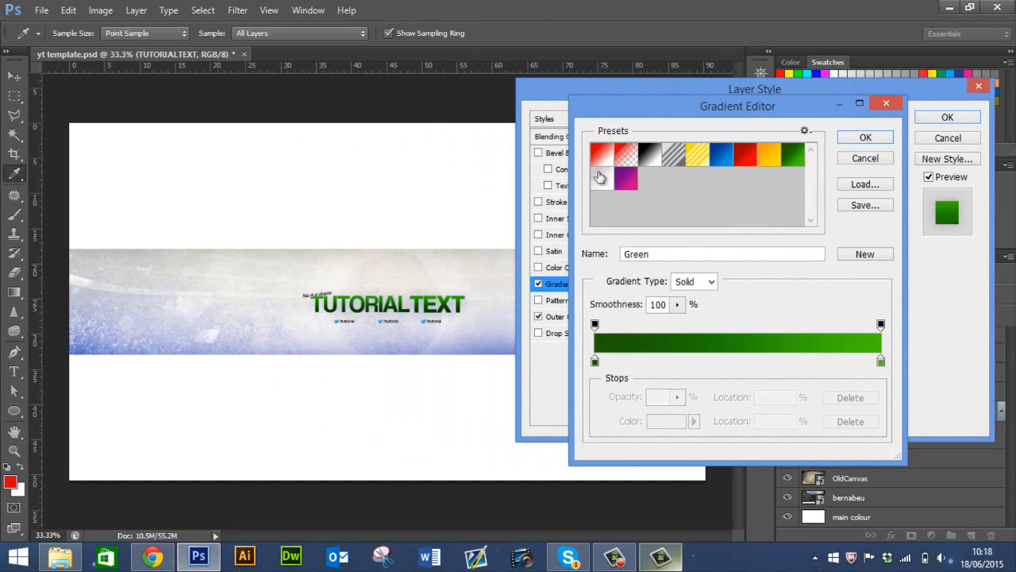
Step: Set the gradient's starting colour stop at location 0% to a very dark navy blue
double_click(595, 362)
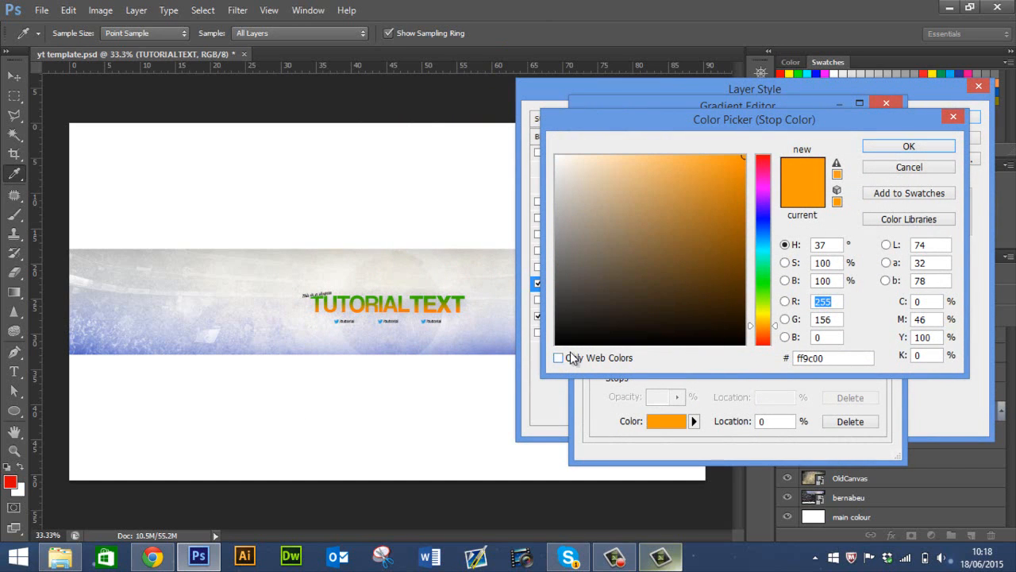
click(761, 228)
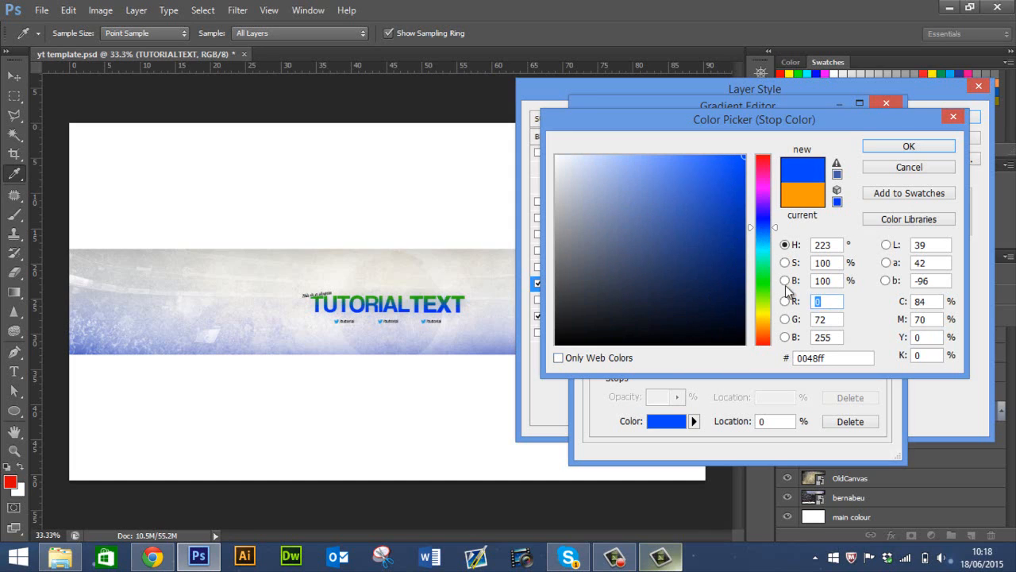
drag(722, 301, 799, 305)
key(Return)
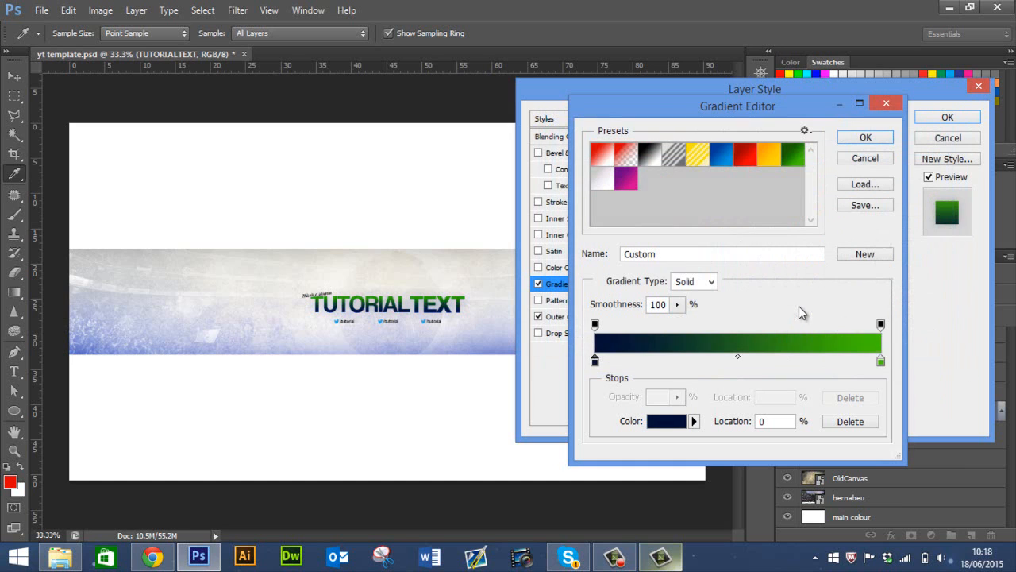
Step: Set the gradient's end colour stop at location 100% to blue 002e8d and apply the overlay to TUTORIALTEXT
click(881, 361)
double_click(881, 361)
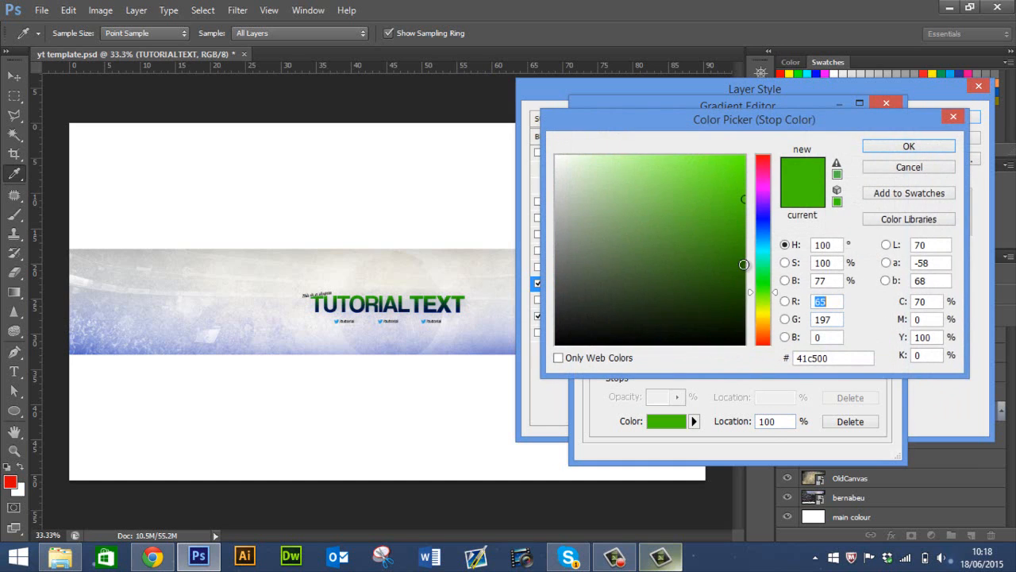
drag(760, 235, 781, 250)
drag(735, 223, 793, 240)
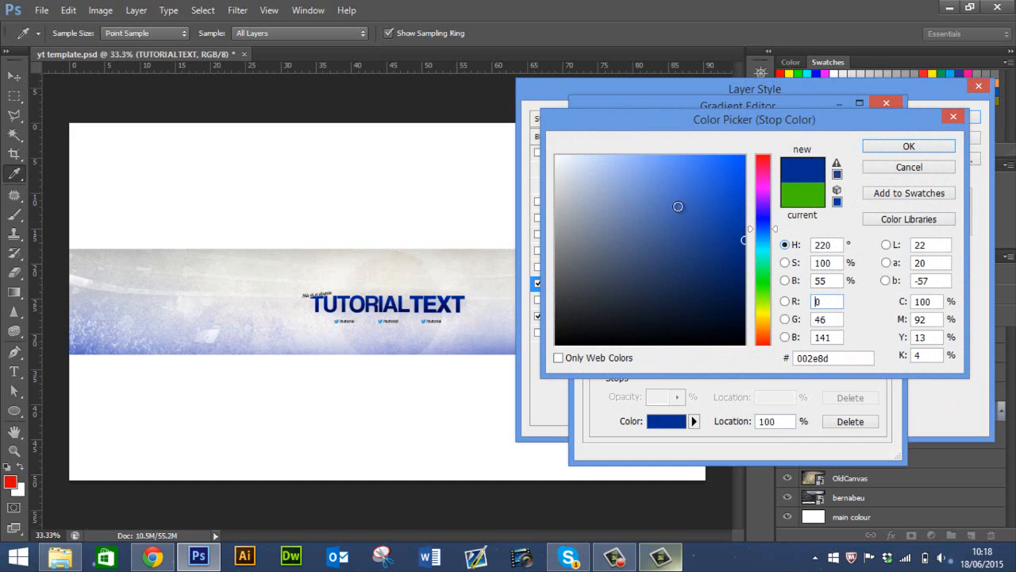
key(Return)
key(Return)
key(Return)
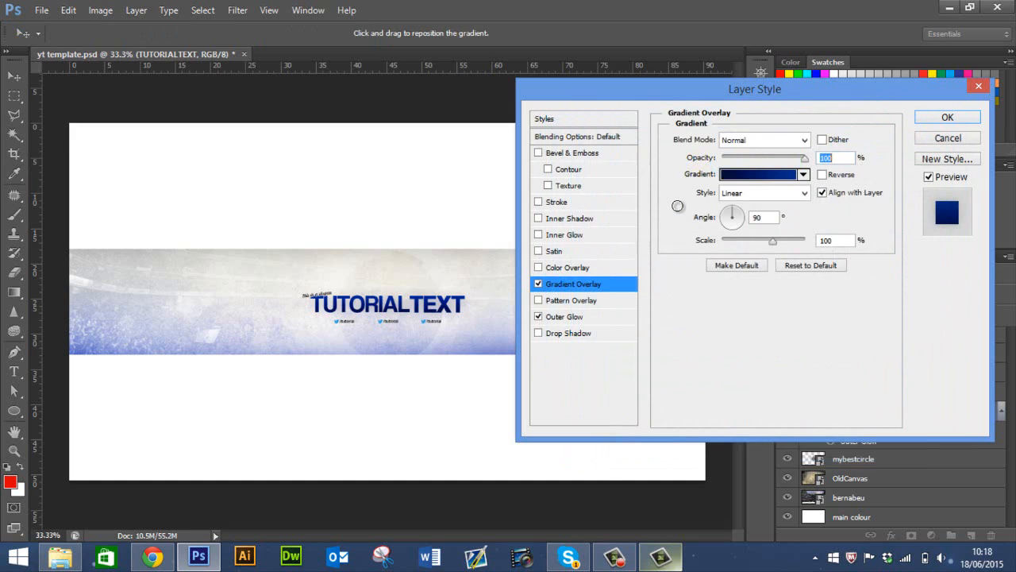
key(ctrl+plus)
key(ctrl+plus)
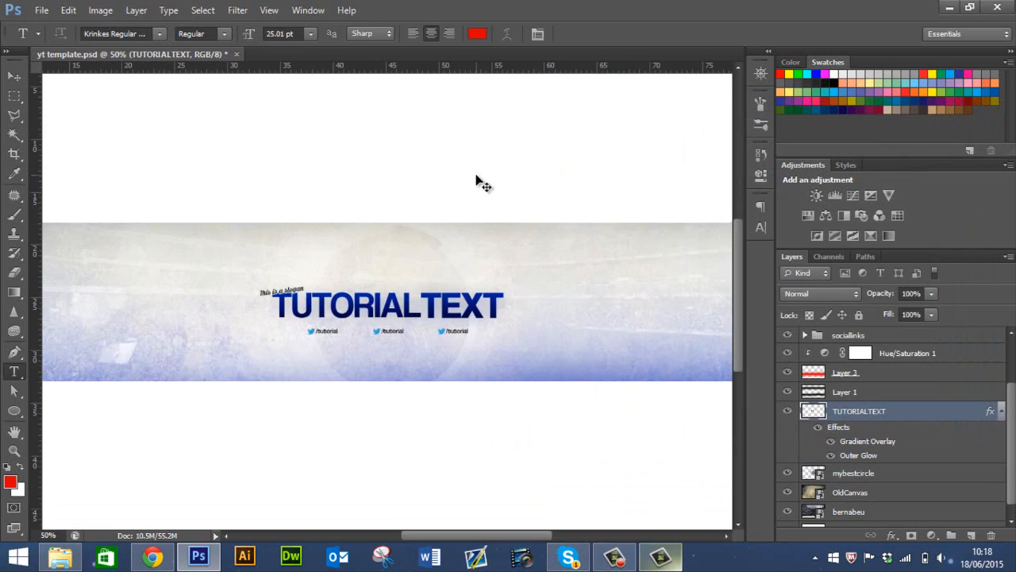
key(ctrl+minus)
key(ctrl+minus)
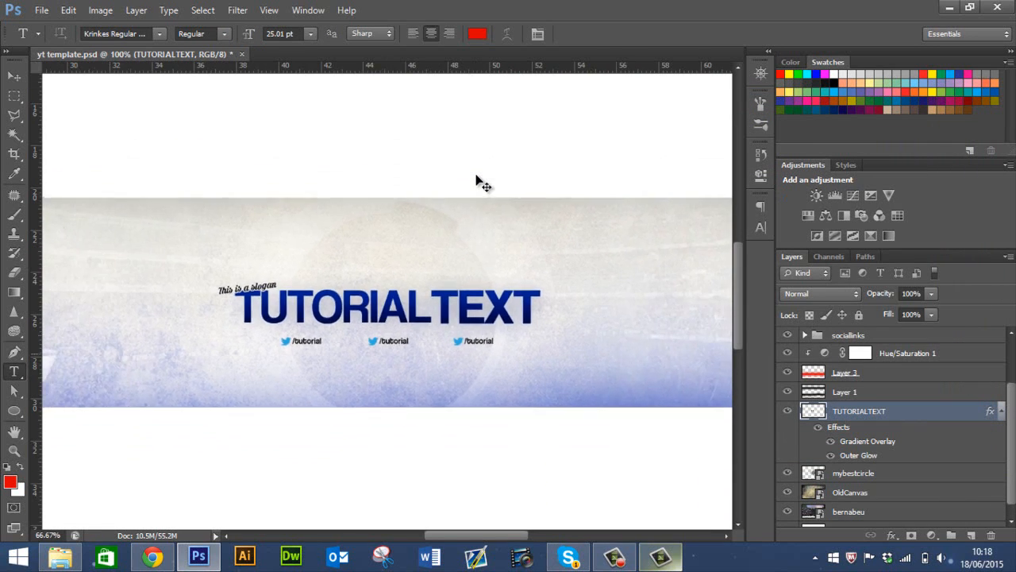